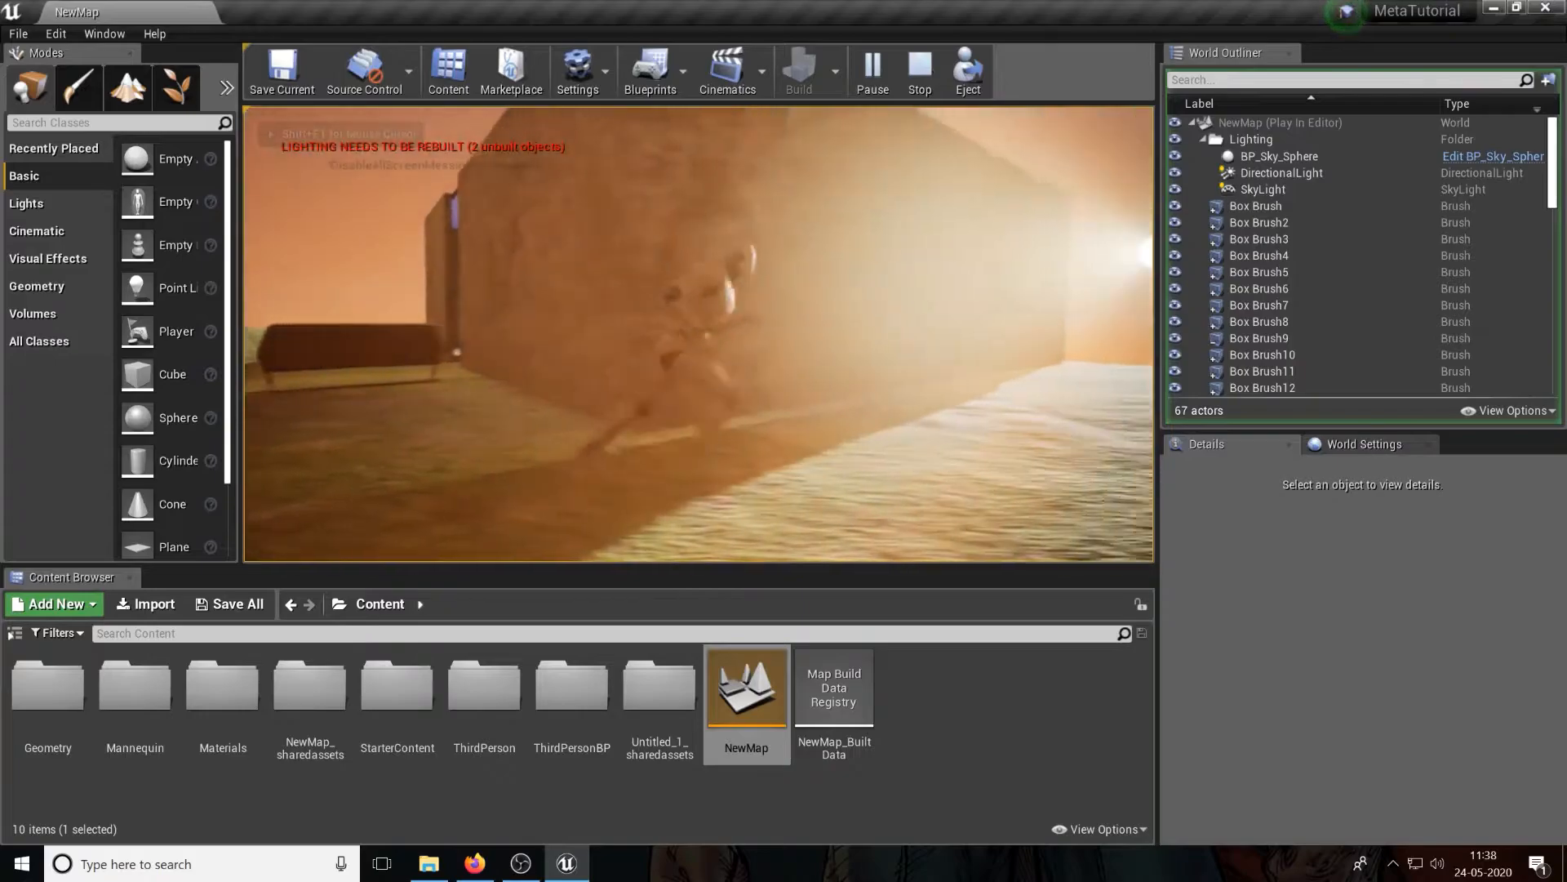
Step: Run the character around the walls and benches of the playing level, and end the play session
{"action": "key", "text": "w"}
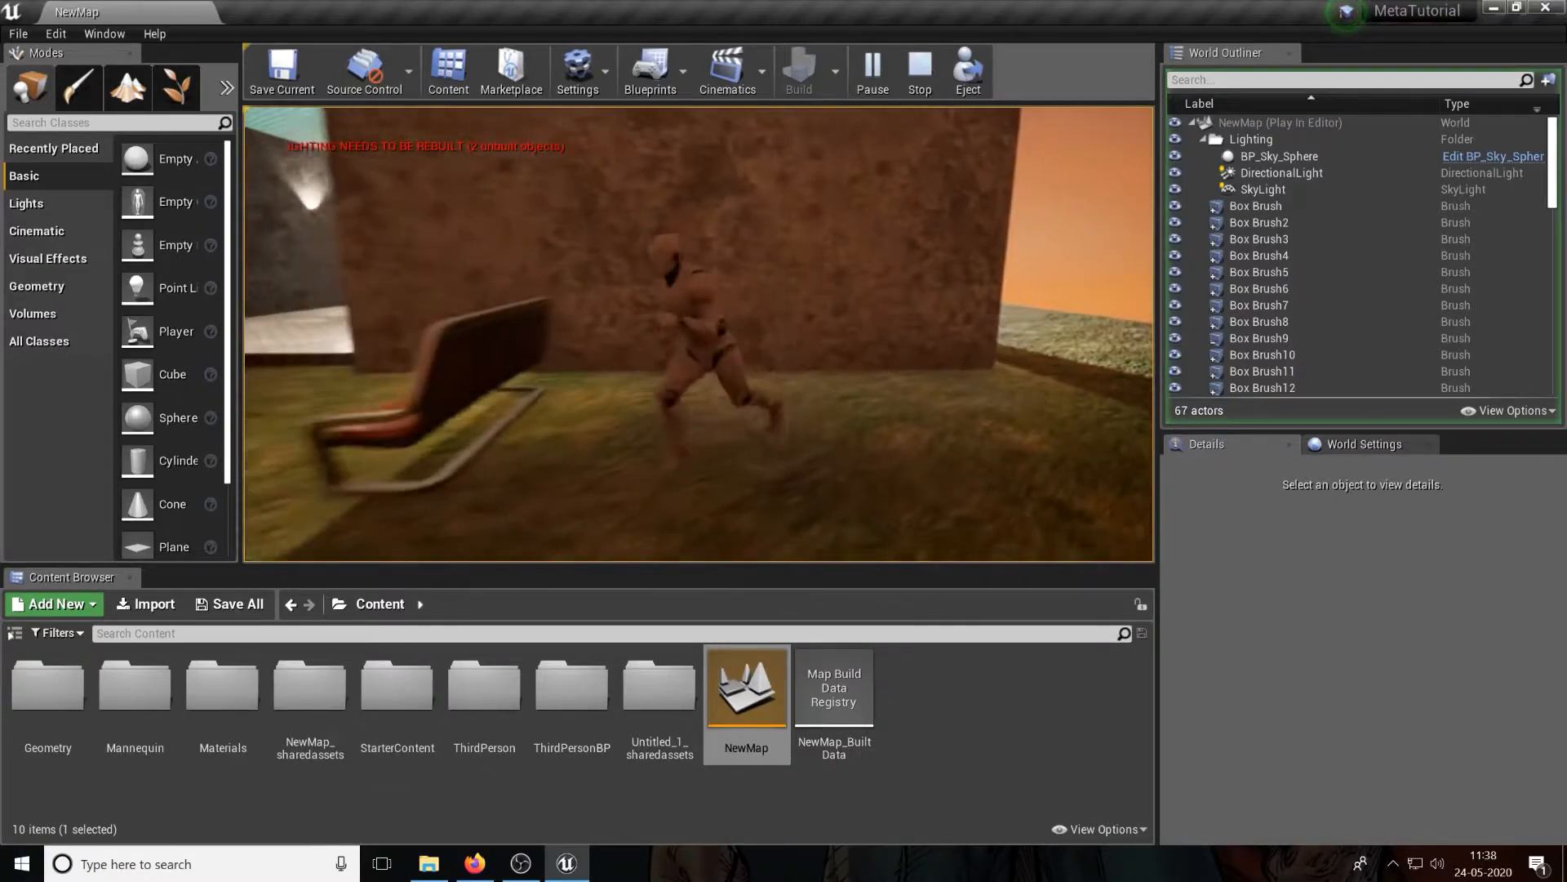
{"action": "key", "text": "w"}
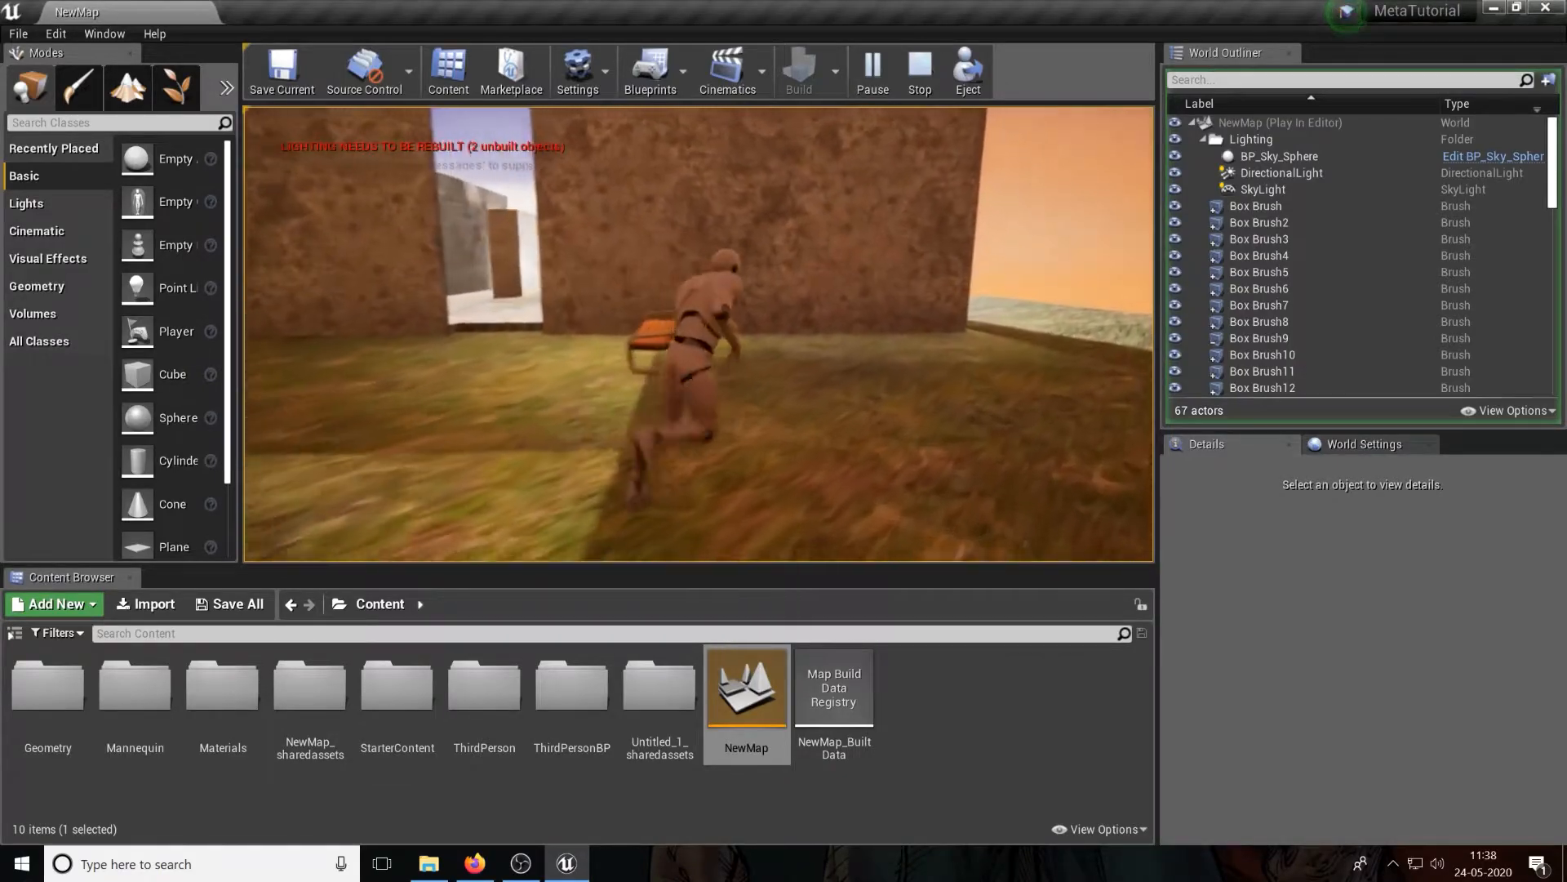
{"action": "key", "text": "w"}
{"action": "key", "text": "a"}
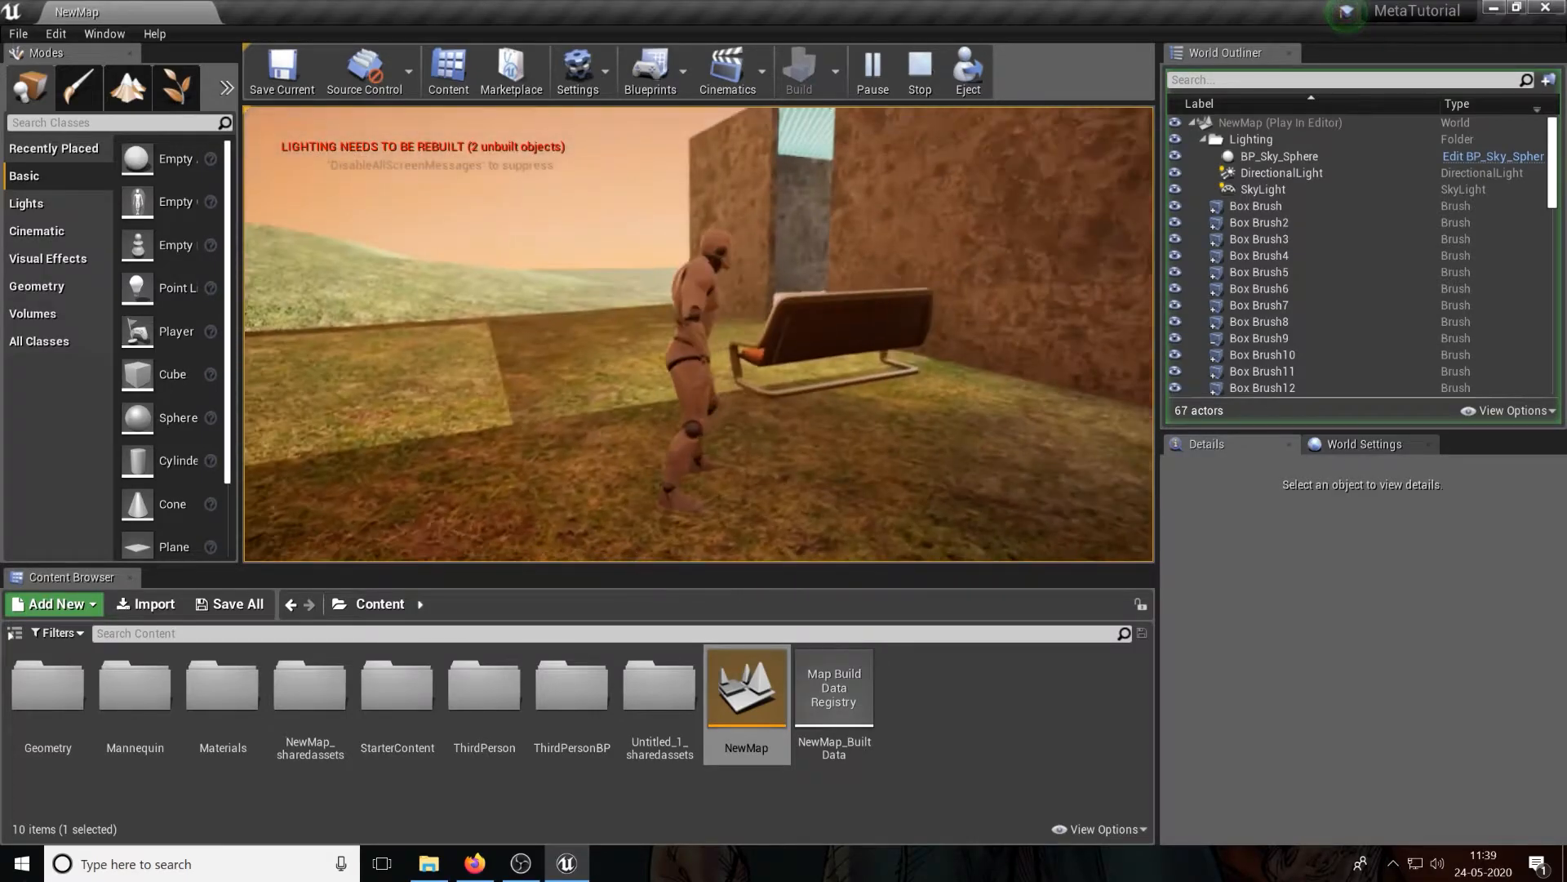
{"action": "key", "text": "w"}
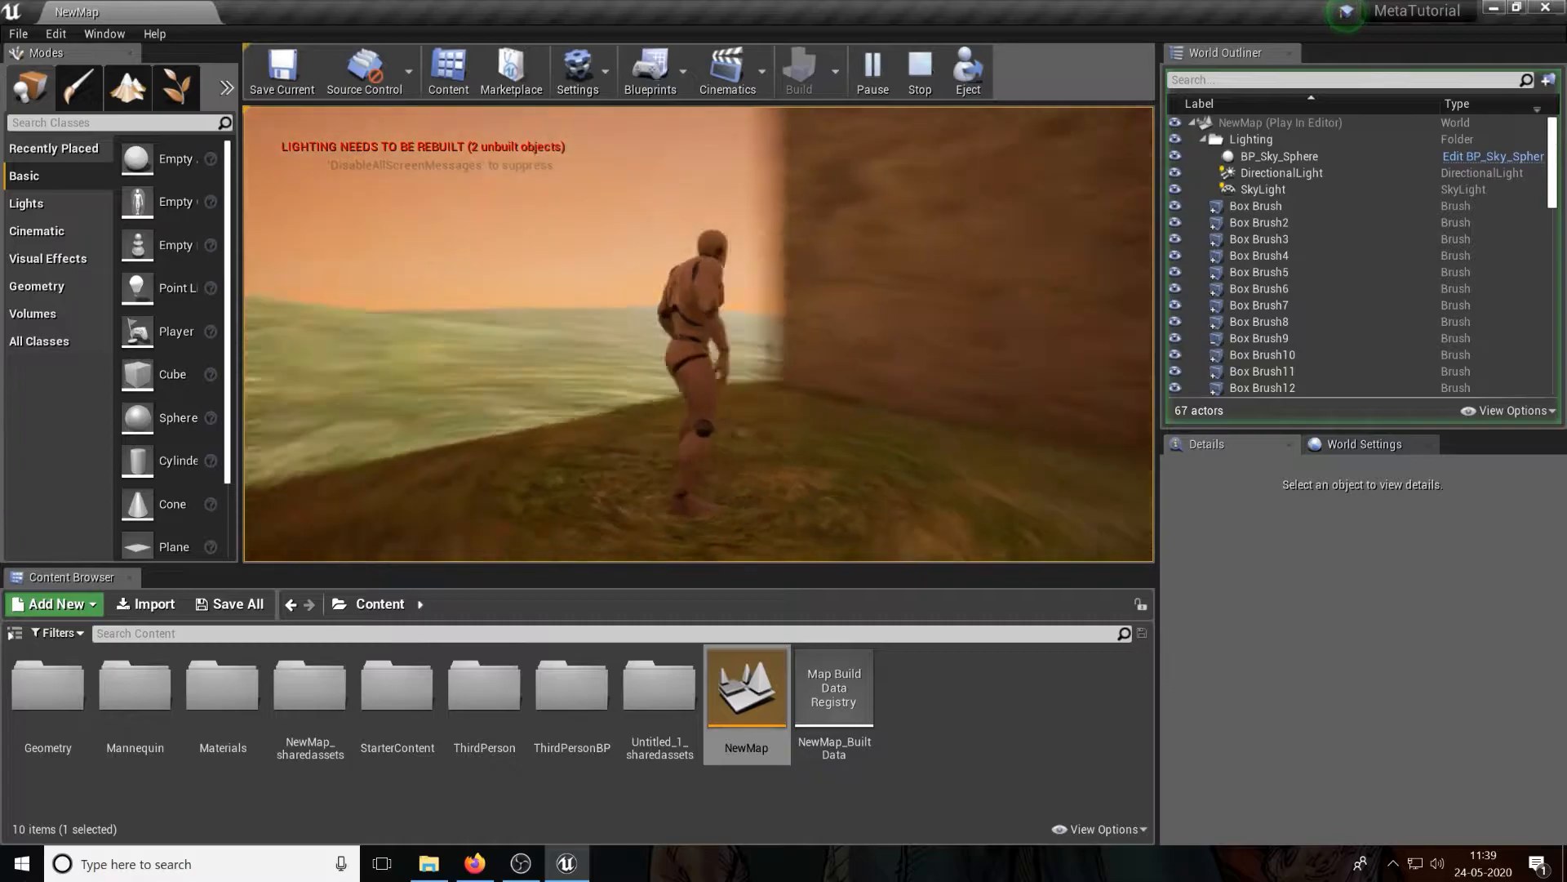
{"action": "key", "text": "s"}
{"action": "key", "text": "d"}
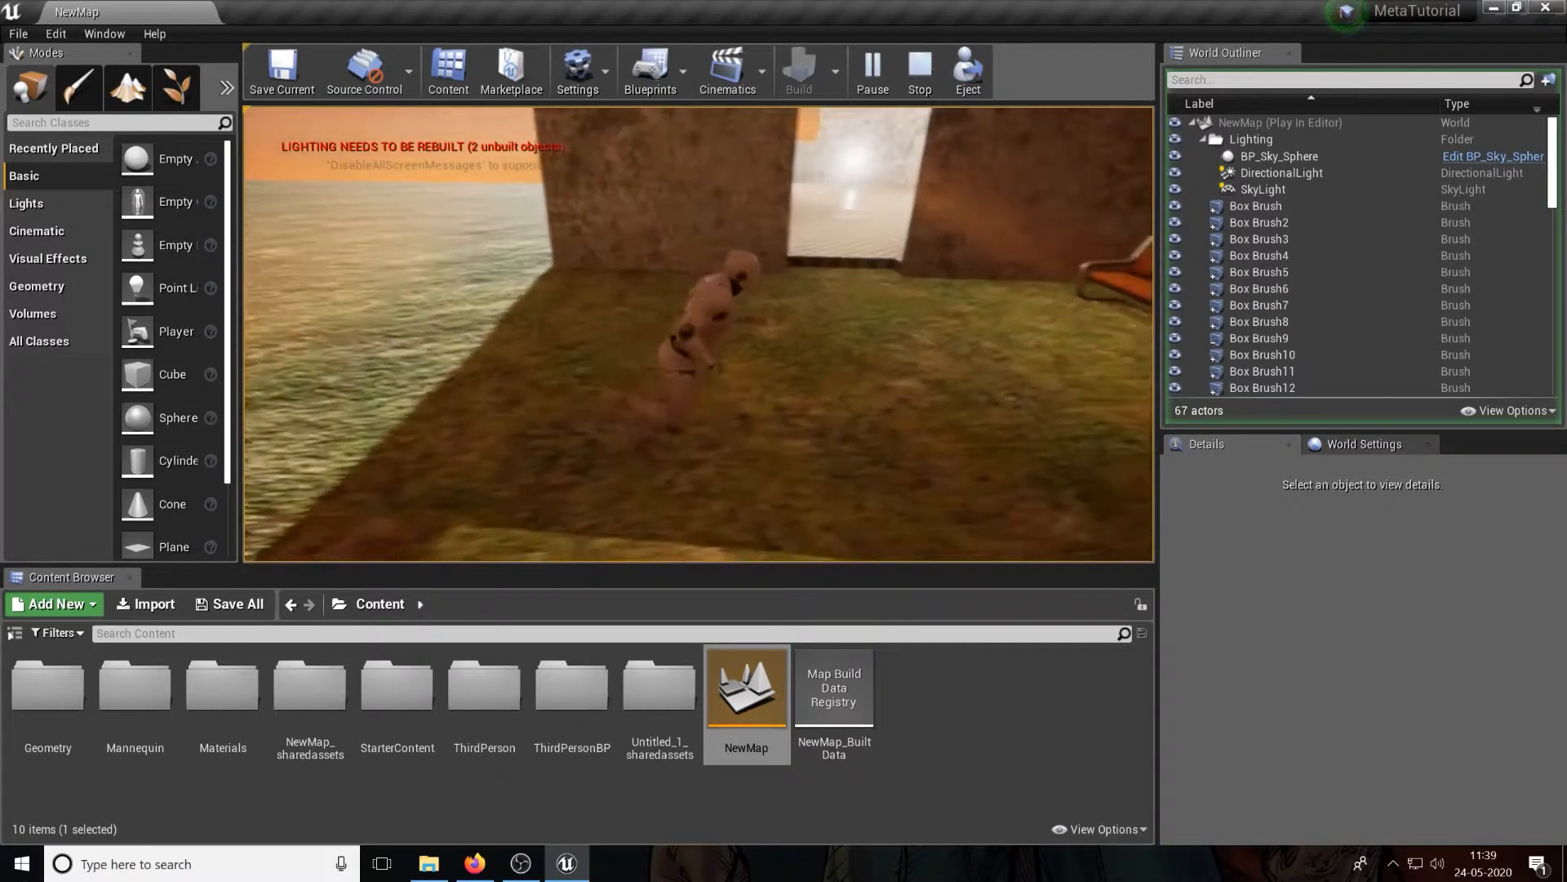
{"action": "key", "text": "w"}
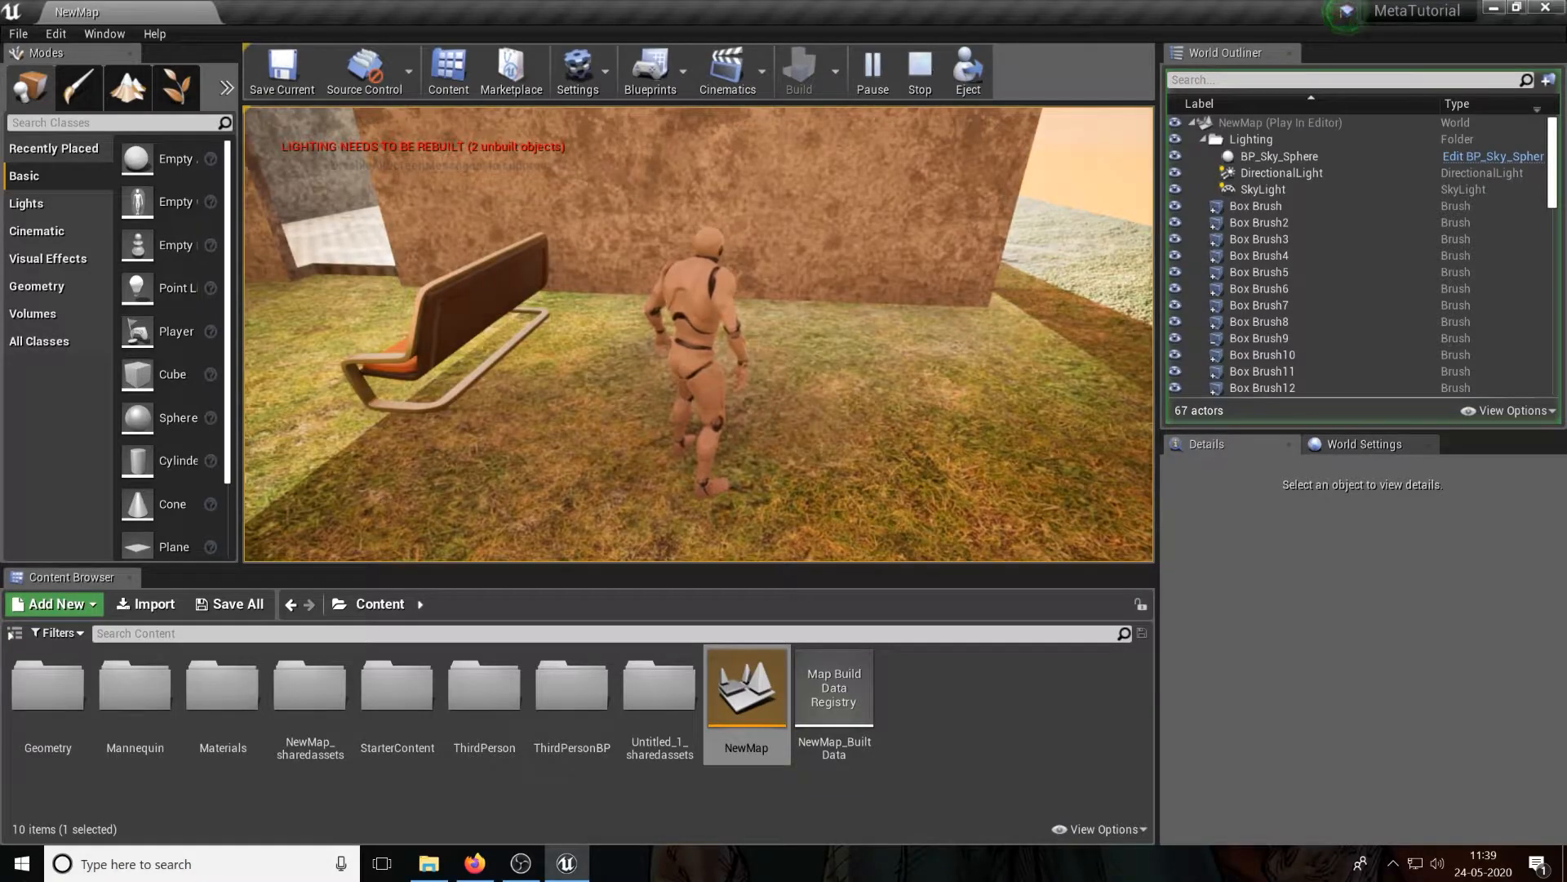
{"action": "key", "text": "shift+F1"}
{"action": "key", "text": "Escape"}
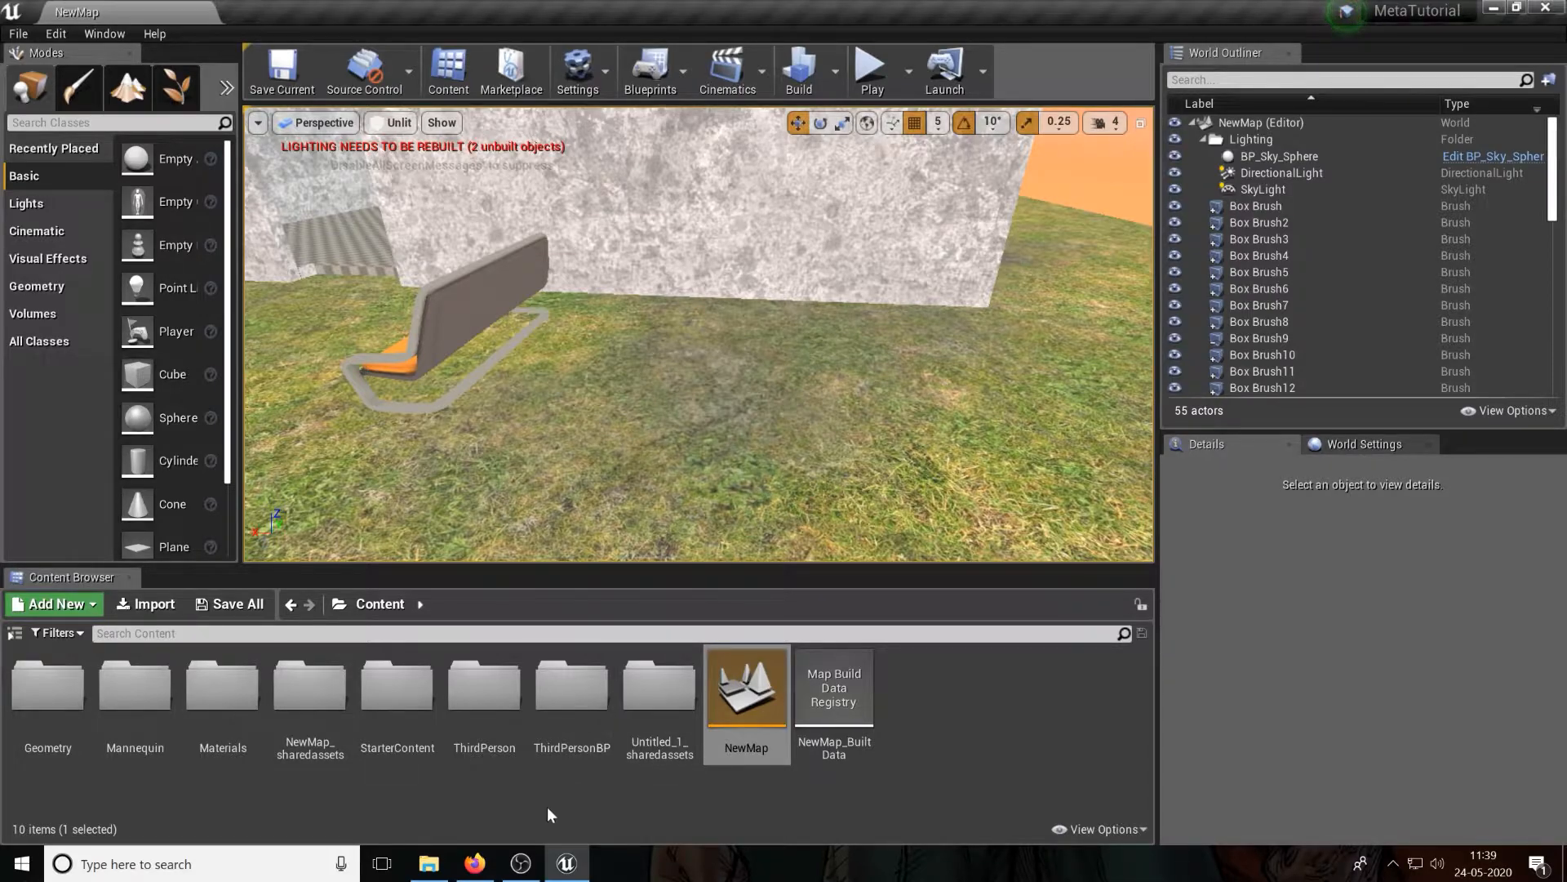
Step: Switch to Firefox and look over the Quixel home page, including its product and featured-titles sections
{"action": "left_click", "coordinate": [474, 863]}
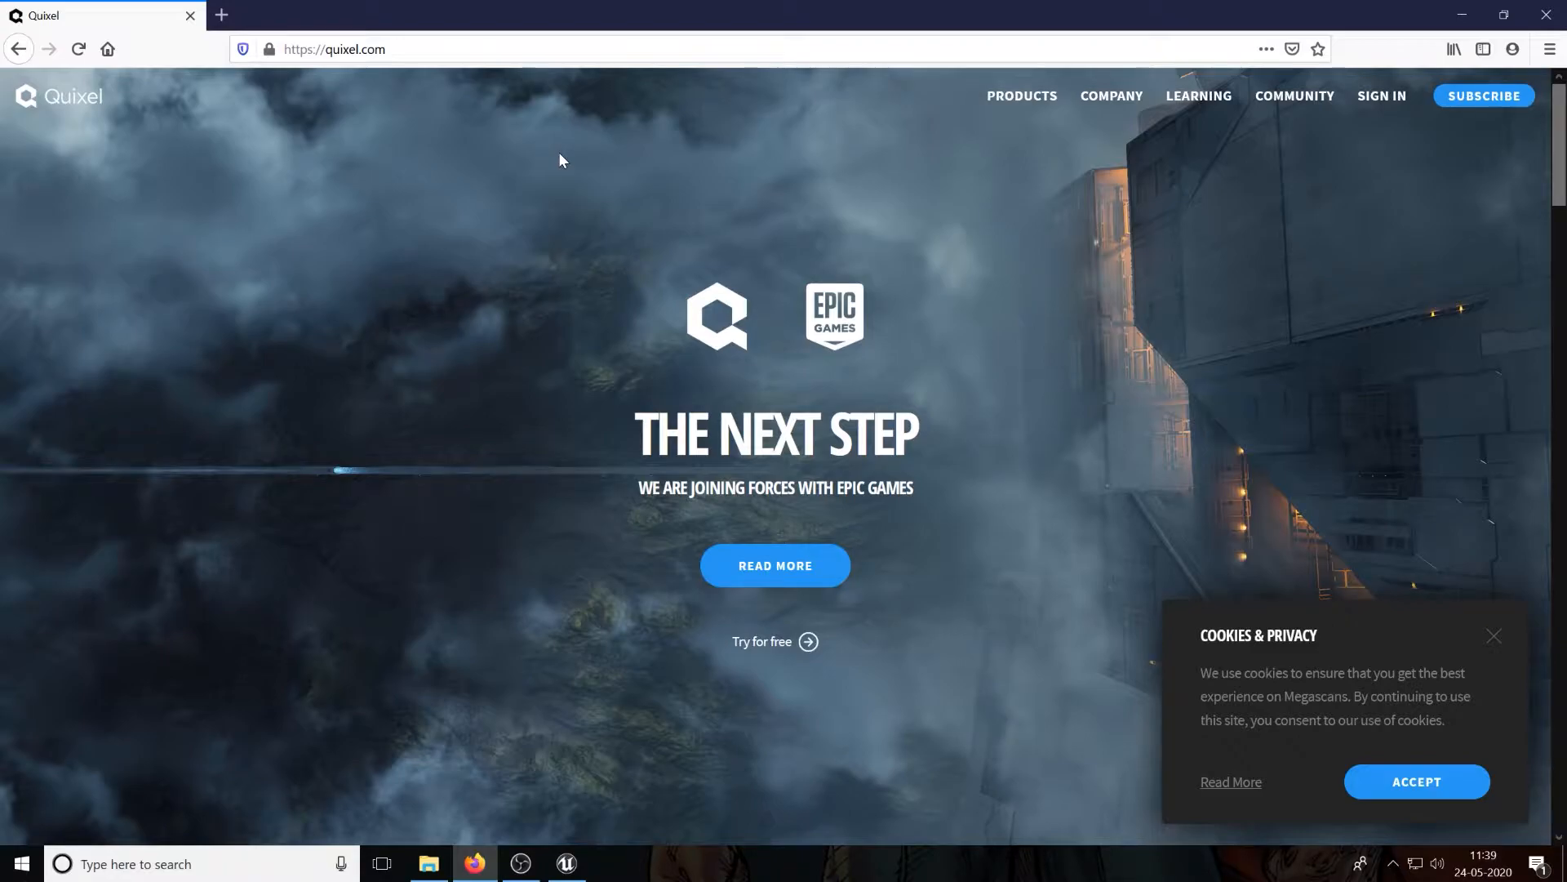
{"action": "scroll", "coordinate": [560, 159], "scroll_direction": "down", "scroll_amount": 6}
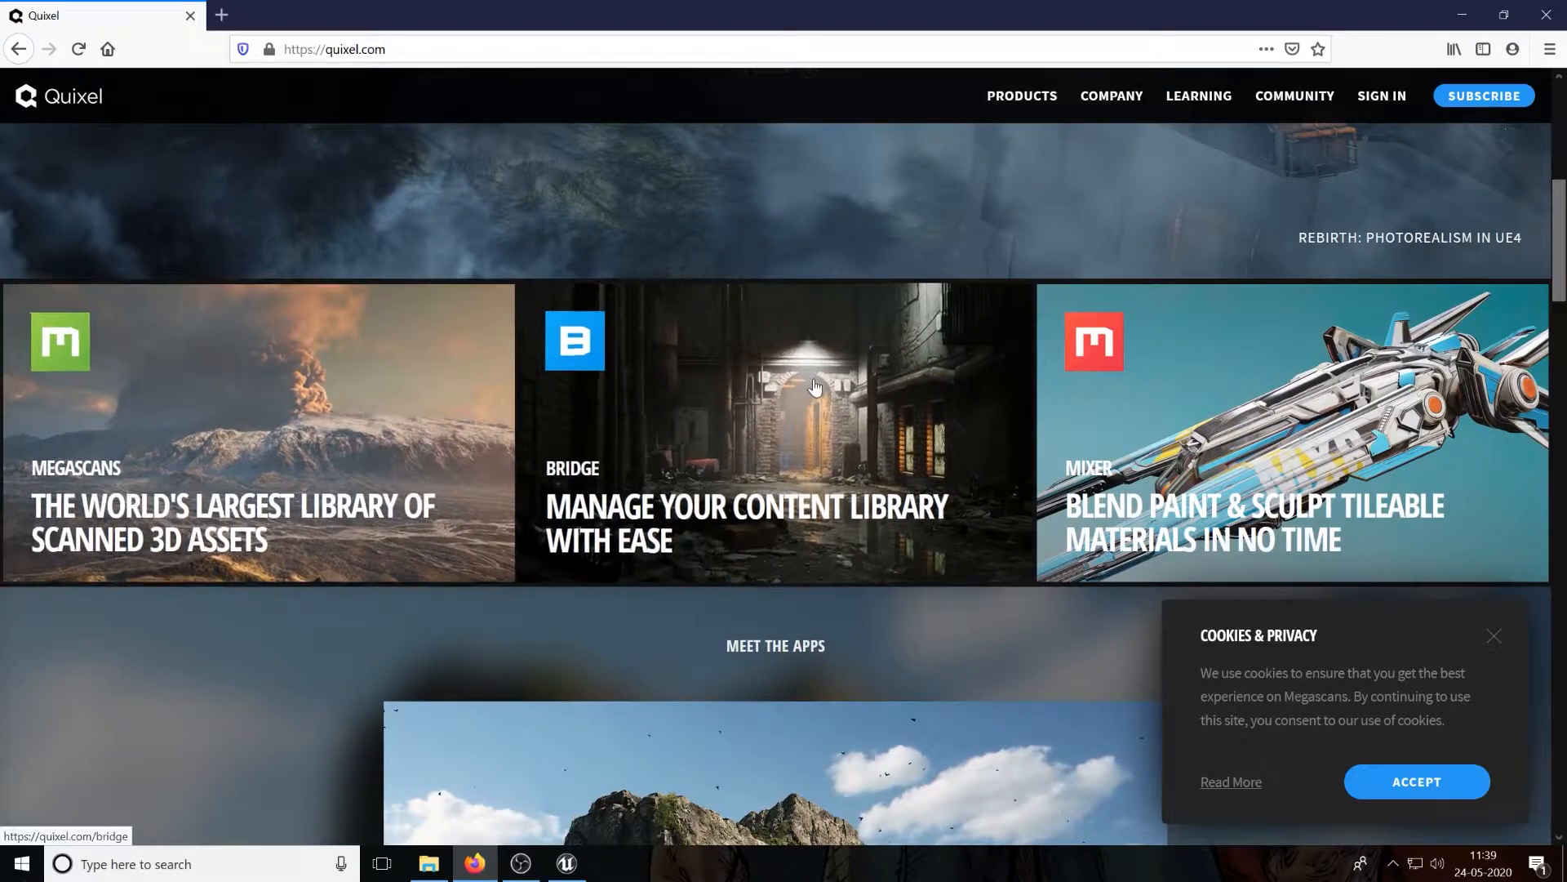
{"action": "scroll", "coordinate": [1195, 287], "scroll_direction": "down", "scroll_amount": 10}
{"action": "scroll", "coordinate": [1194, 280], "scroll_direction": "down", "scroll_amount": 3}
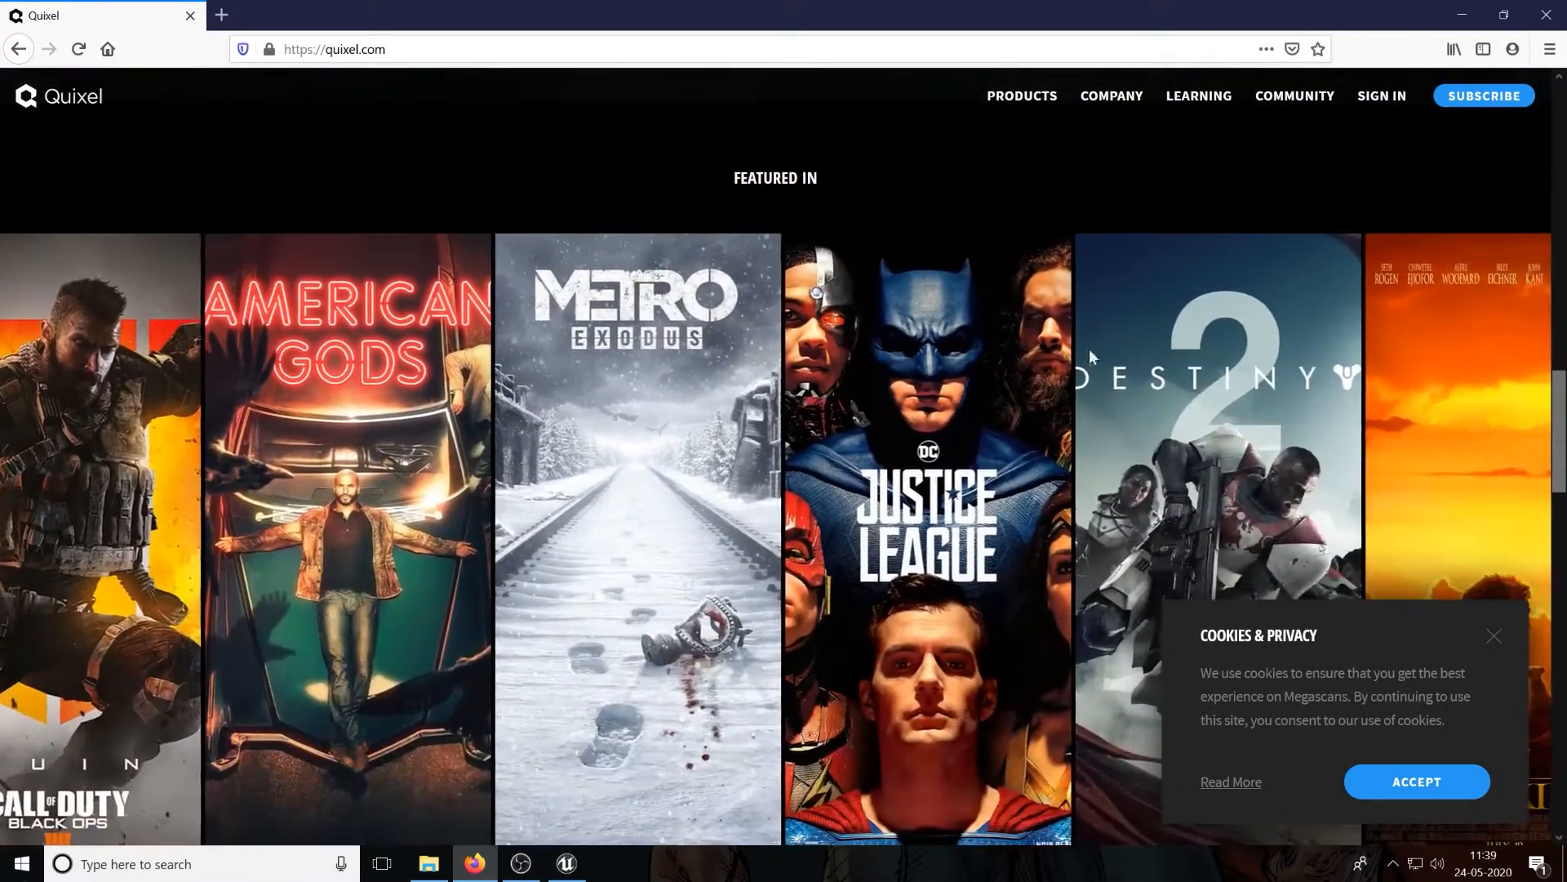
{"action": "scroll", "coordinate": [1064, 374], "scroll_direction": "down", "scroll_amount": 1}
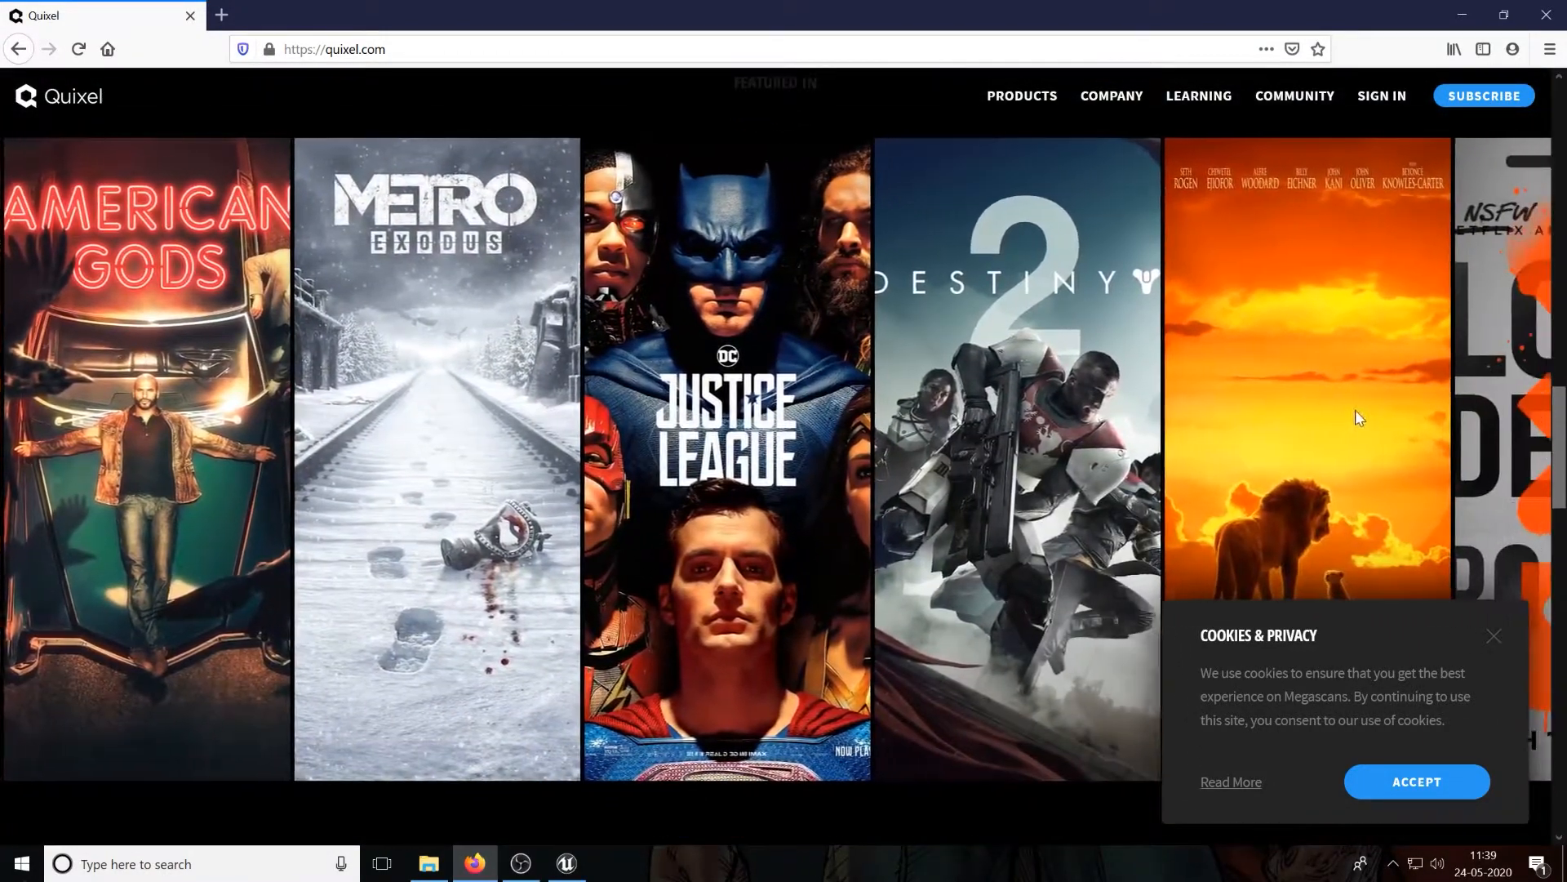
{"action": "scroll", "coordinate": [1361, 451], "scroll_direction": "up", "scroll_amount": 1}
{"action": "scroll", "coordinate": [1360, 451], "scroll_direction": "down", "scroll_amount": 2}
{"action": "scroll", "coordinate": [1218, 402], "scroll_direction": "up", "scroll_amount": 6}
{"action": "scroll", "coordinate": [1220, 412], "scroll_direction": "up", "scroll_amount": 6}
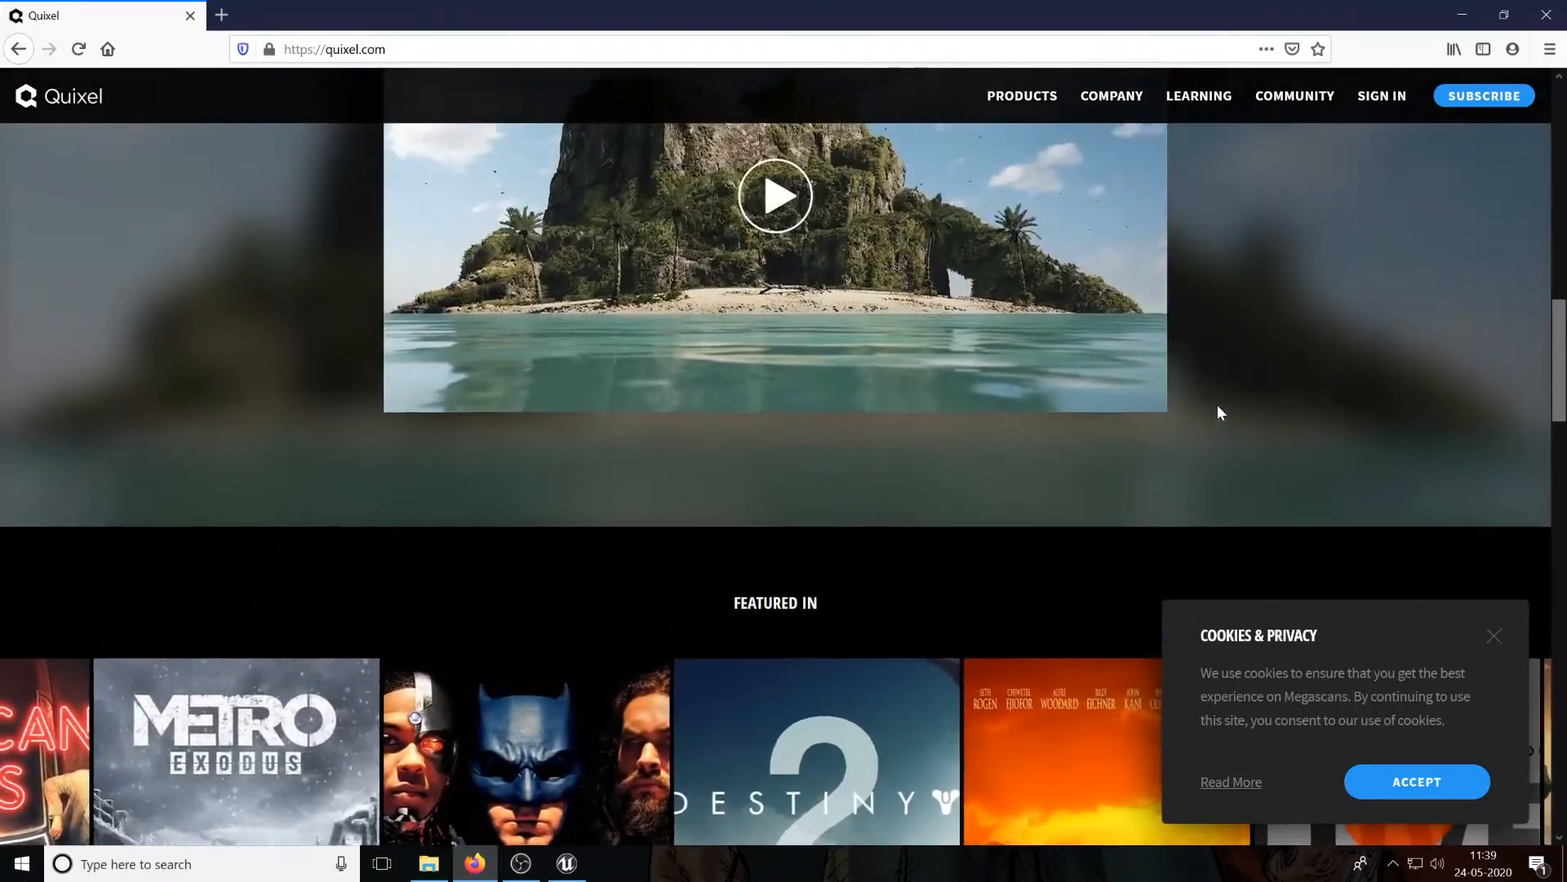
{"action": "scroll", "coordinate": [1214, 418], "scroll_direction": "up", "scroll_amount": 8}
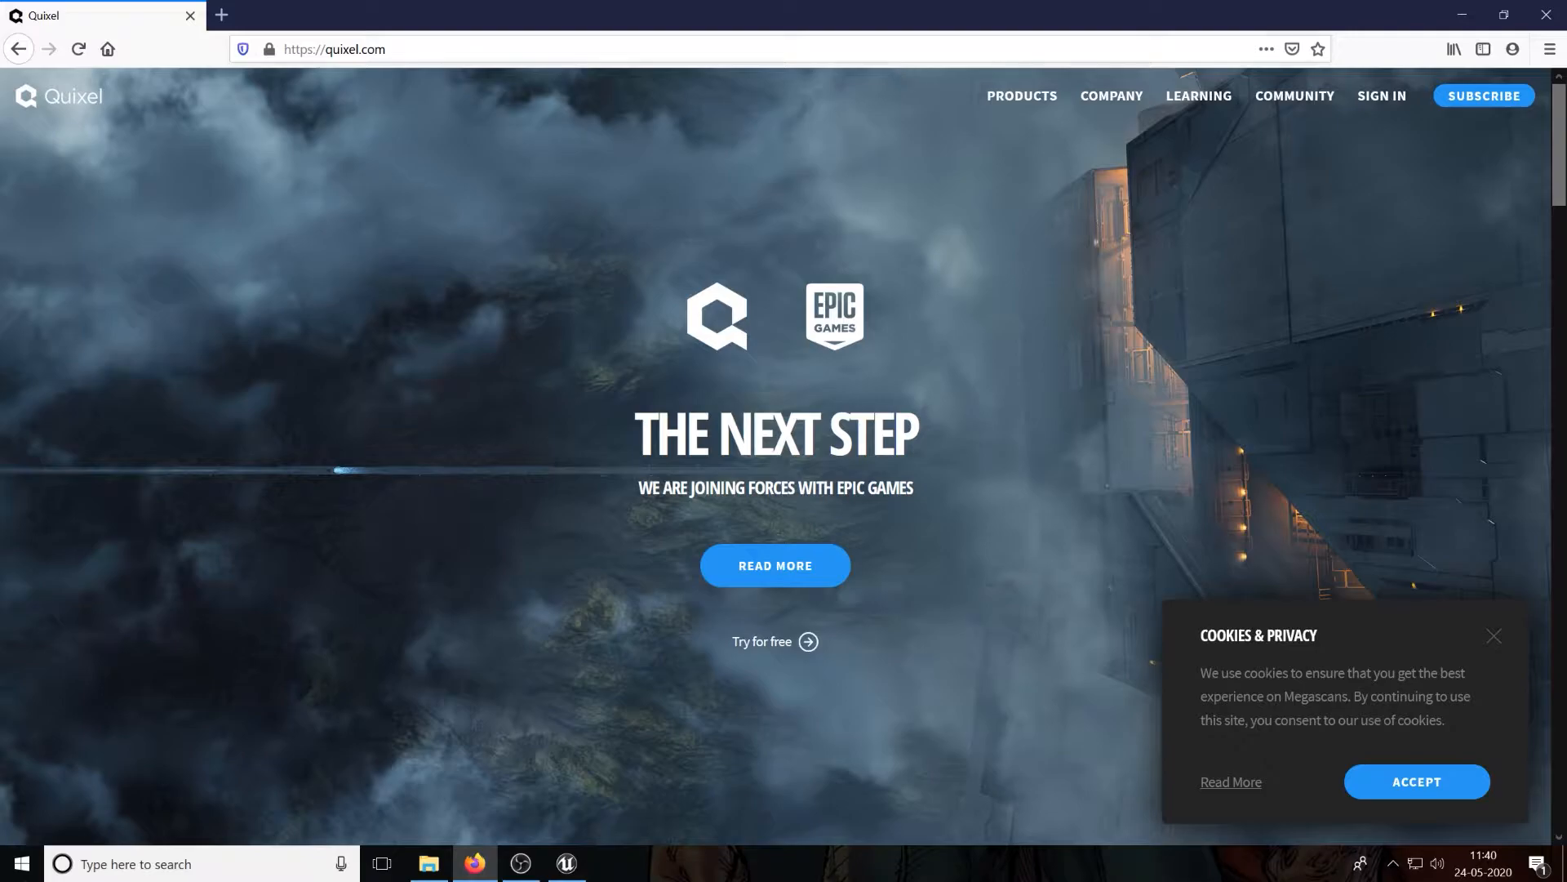
Step: Search the web for "quixel bridge" and open the Quixel Bridge product page
{"action": "key", "text": "ctrl+l"}
{"action": "type", "text": "qui"}
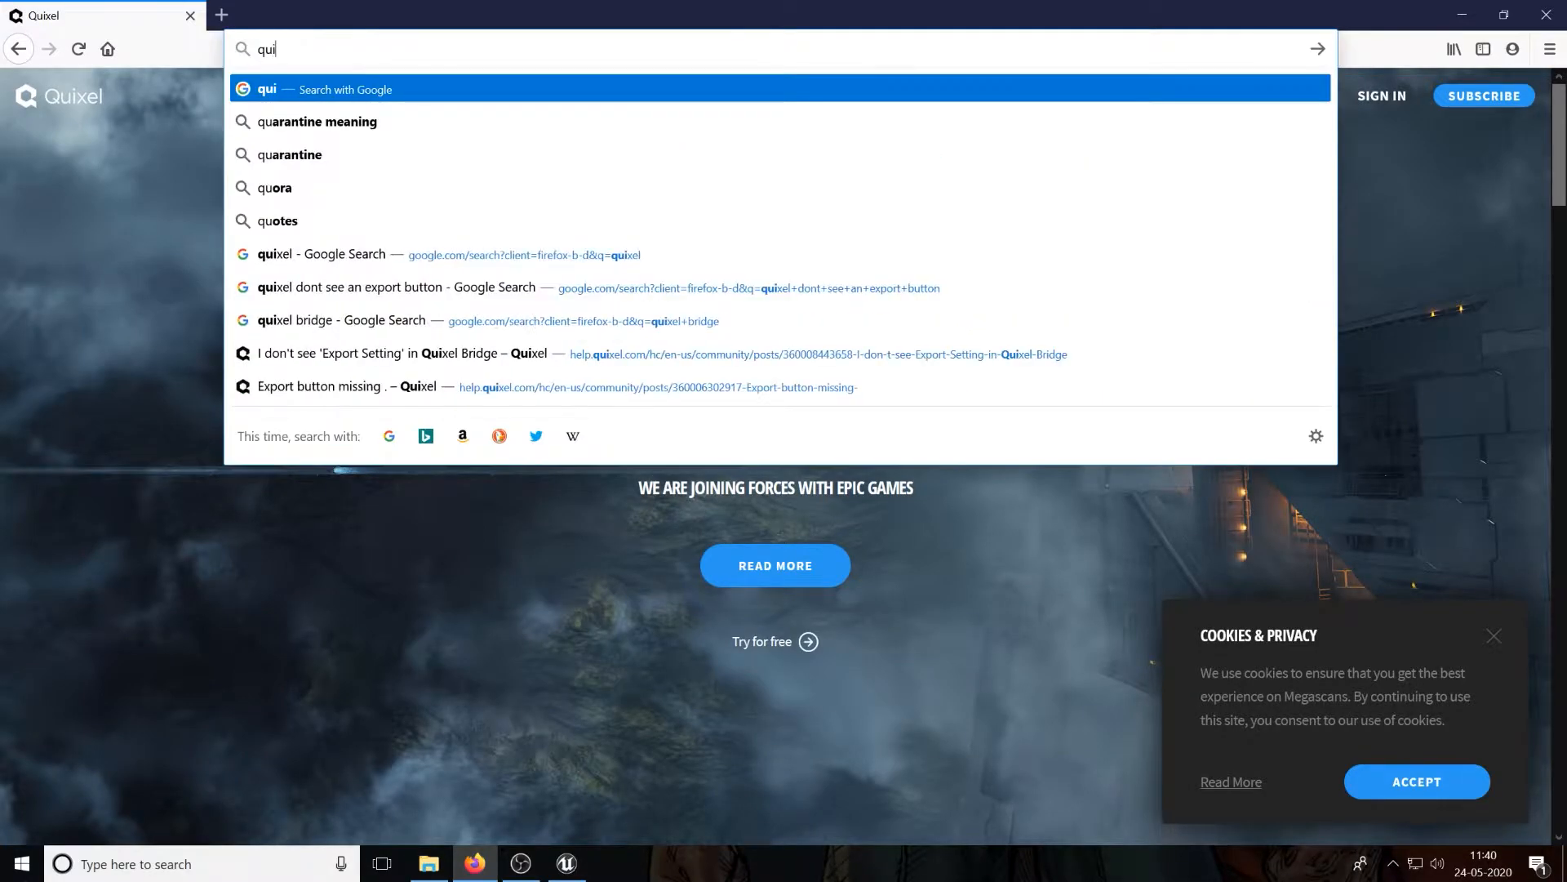
{"action": "type", "text": "xel bridge"}
{"action": "key", "text": "Return"}
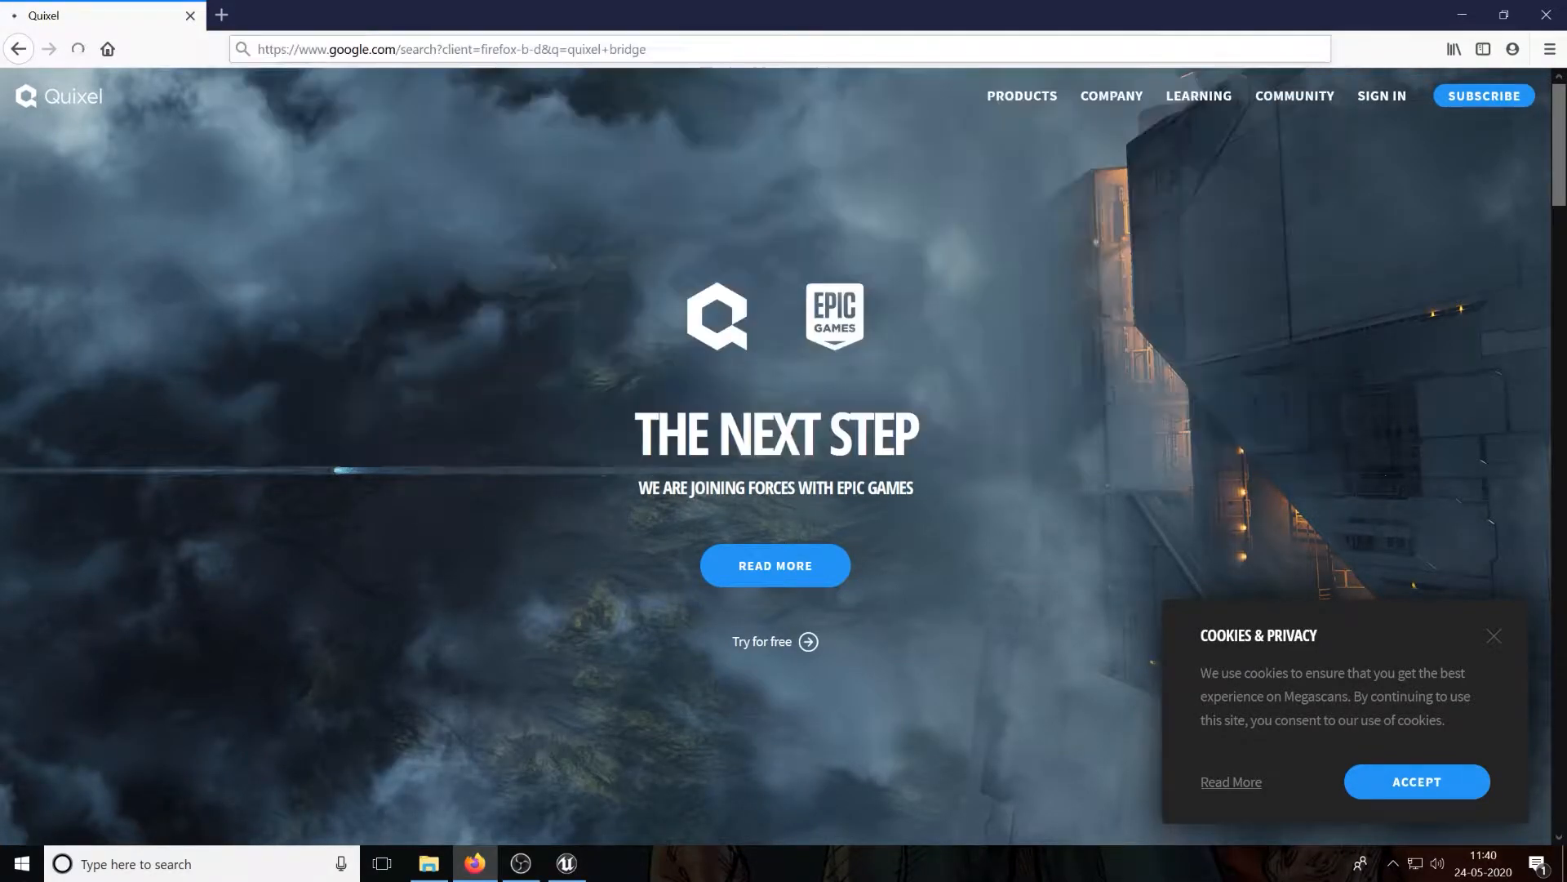
{"action": "left_click", "coordinate": [176, 222]}
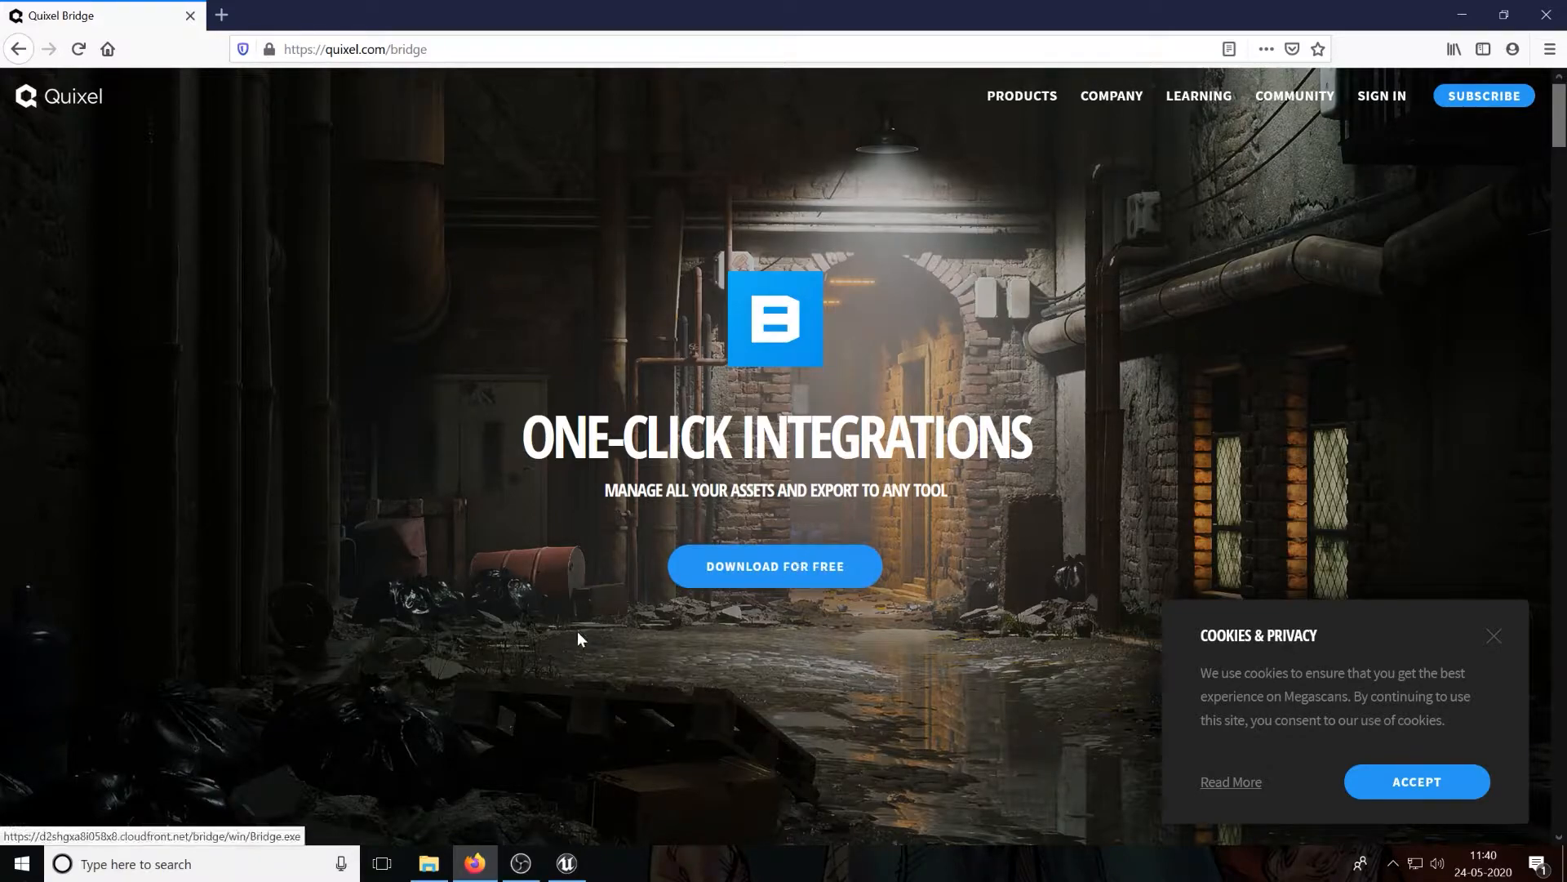
Step: Find "quixel" among the installed programs, launch Quixel Bridge and open its settings
{"action": "key", "text": "super"}
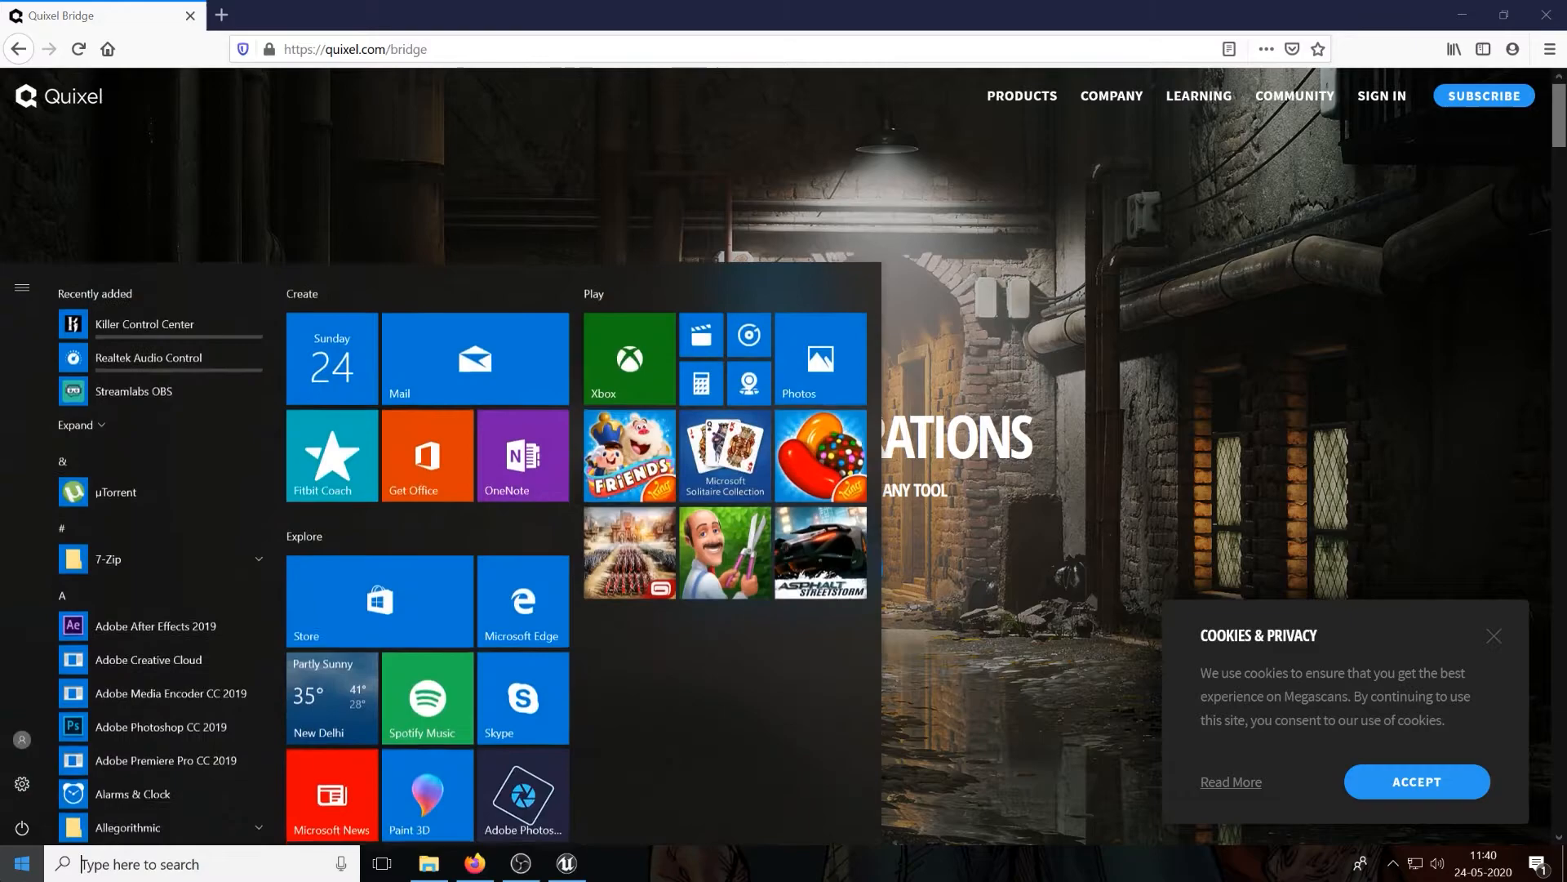
{"action": "type", "text": "quixel"}
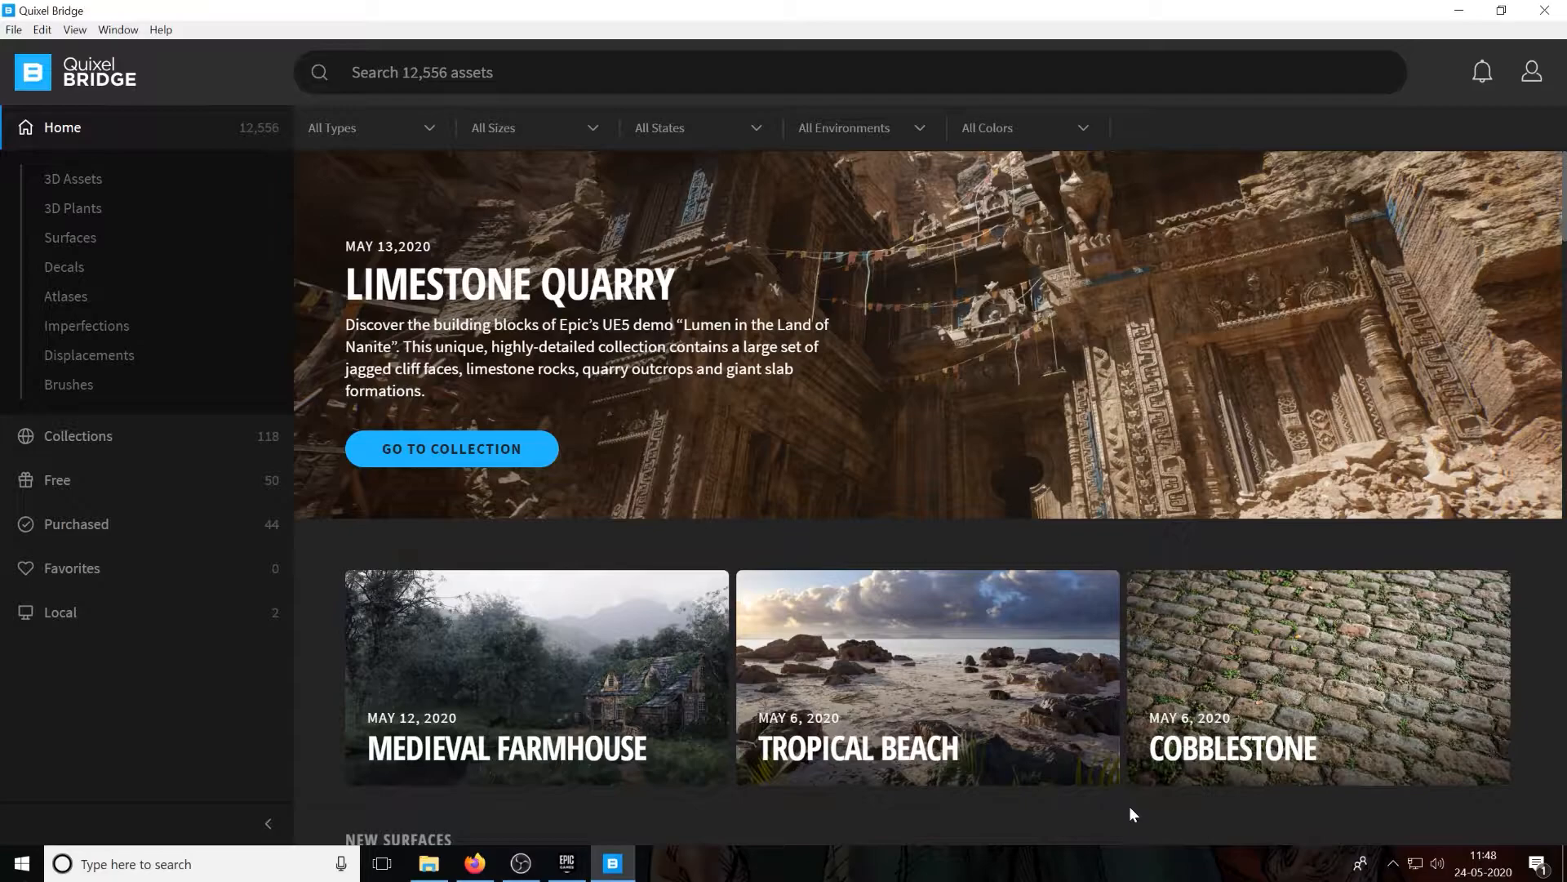
{"action": "left_click", "coordinate": [57, 31]}
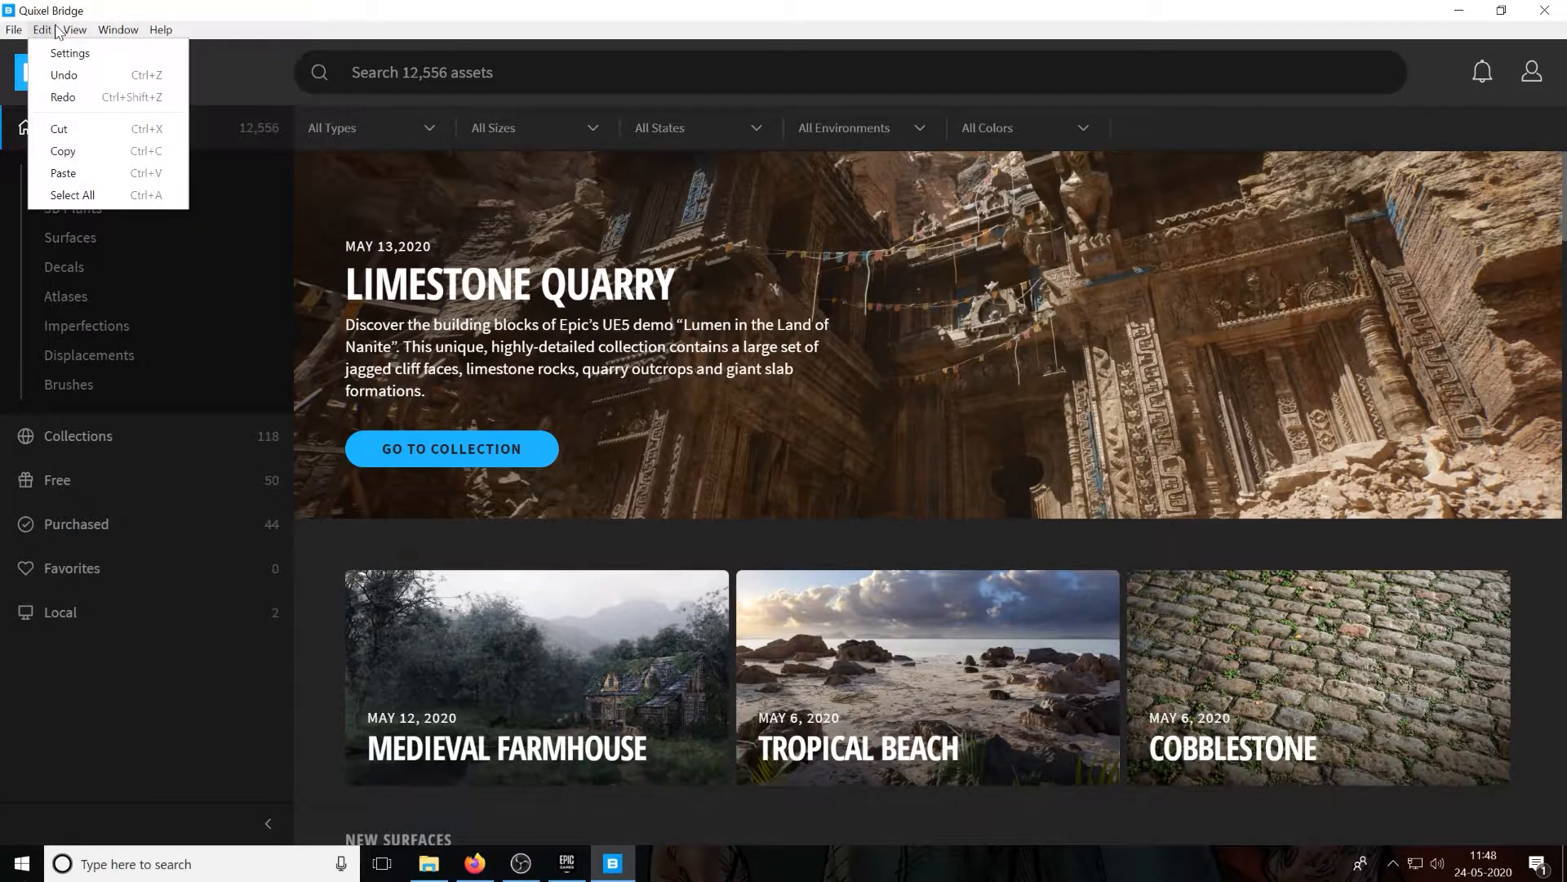
{"action": "left_click", "coordinate": [68, 54]}
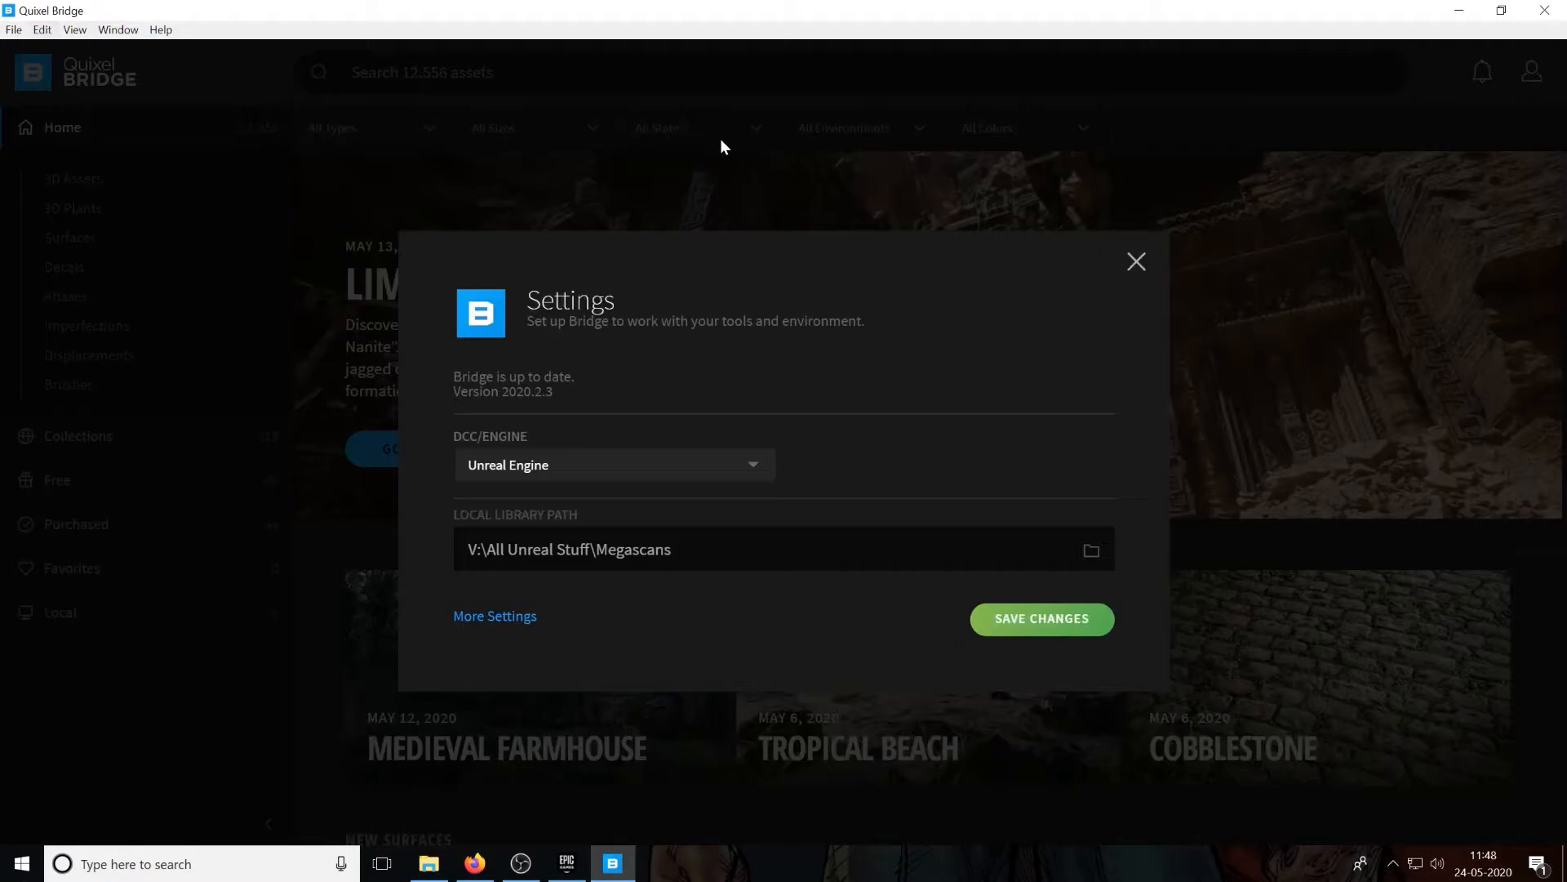
Step: Choose Unreal Engine as the DCC/Engine in the Bridge settings
{"action": "left_click", "coordinate": [558, 463]}
{"action": "scroll", "coordinate": [561, 510], "scroll_direction": "down", "scroll_amount": 2}
{"action": "scroll", "coordinate": [560, 505], "scroll_direction": "up", "scroll_amount": 2}
{"action": "left_click", "coordinate": [561, 503]}
{"action": "left_click_drag", "start_coordinate": [694, 550], "coordinate": [420, 528]}
{"action": "left_click", "coordinate": [874, 449]}
{"action": "left_click", "coordinate": [1093, 550]}
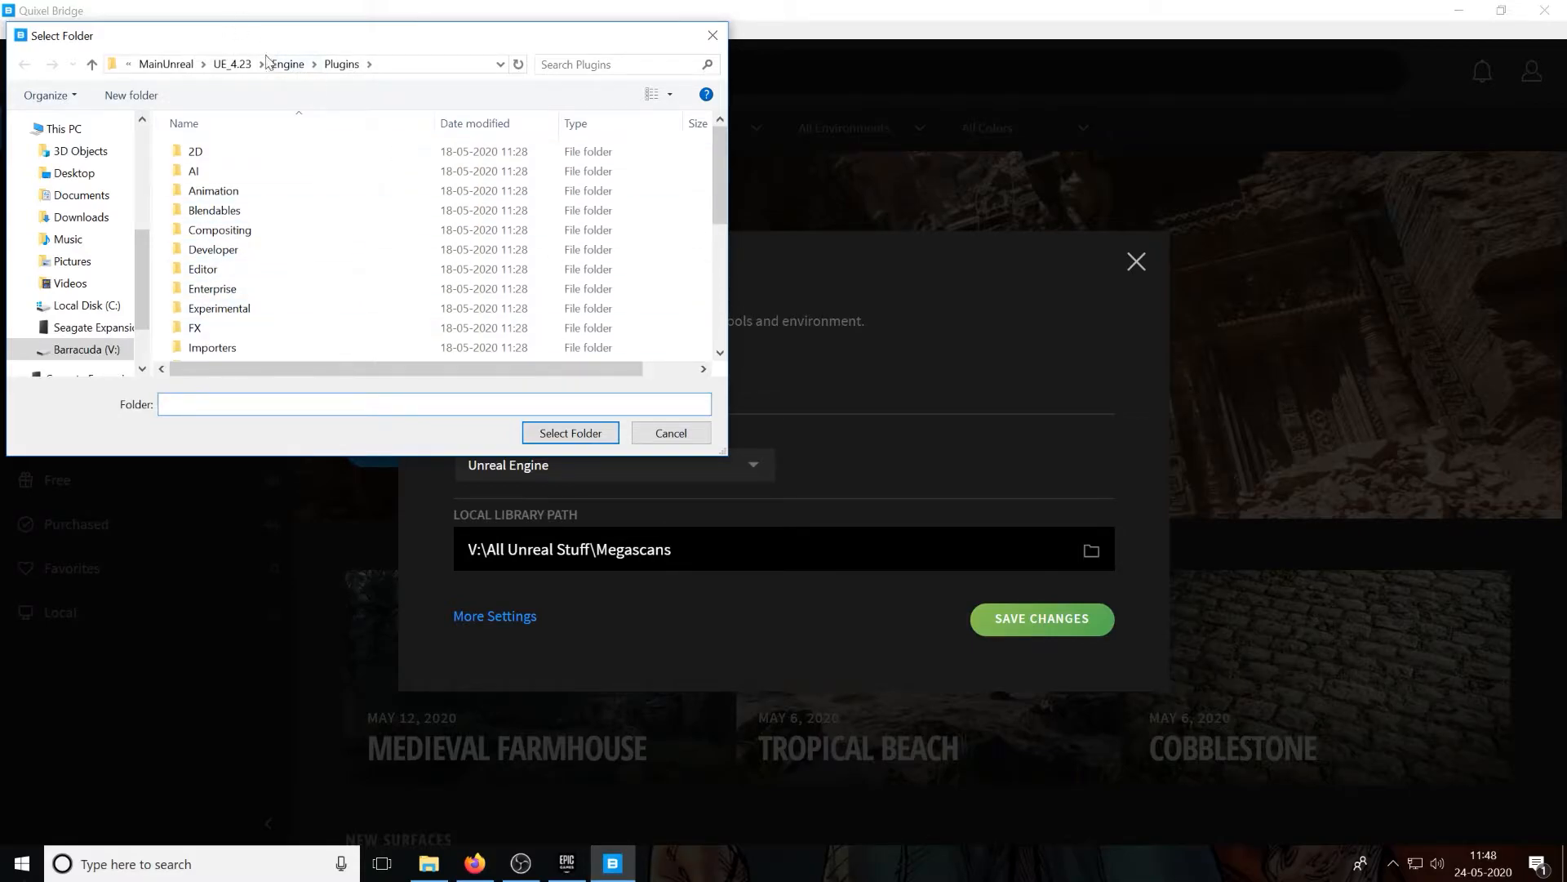
{"action": "left_click", "coordinate": [683, 434]}
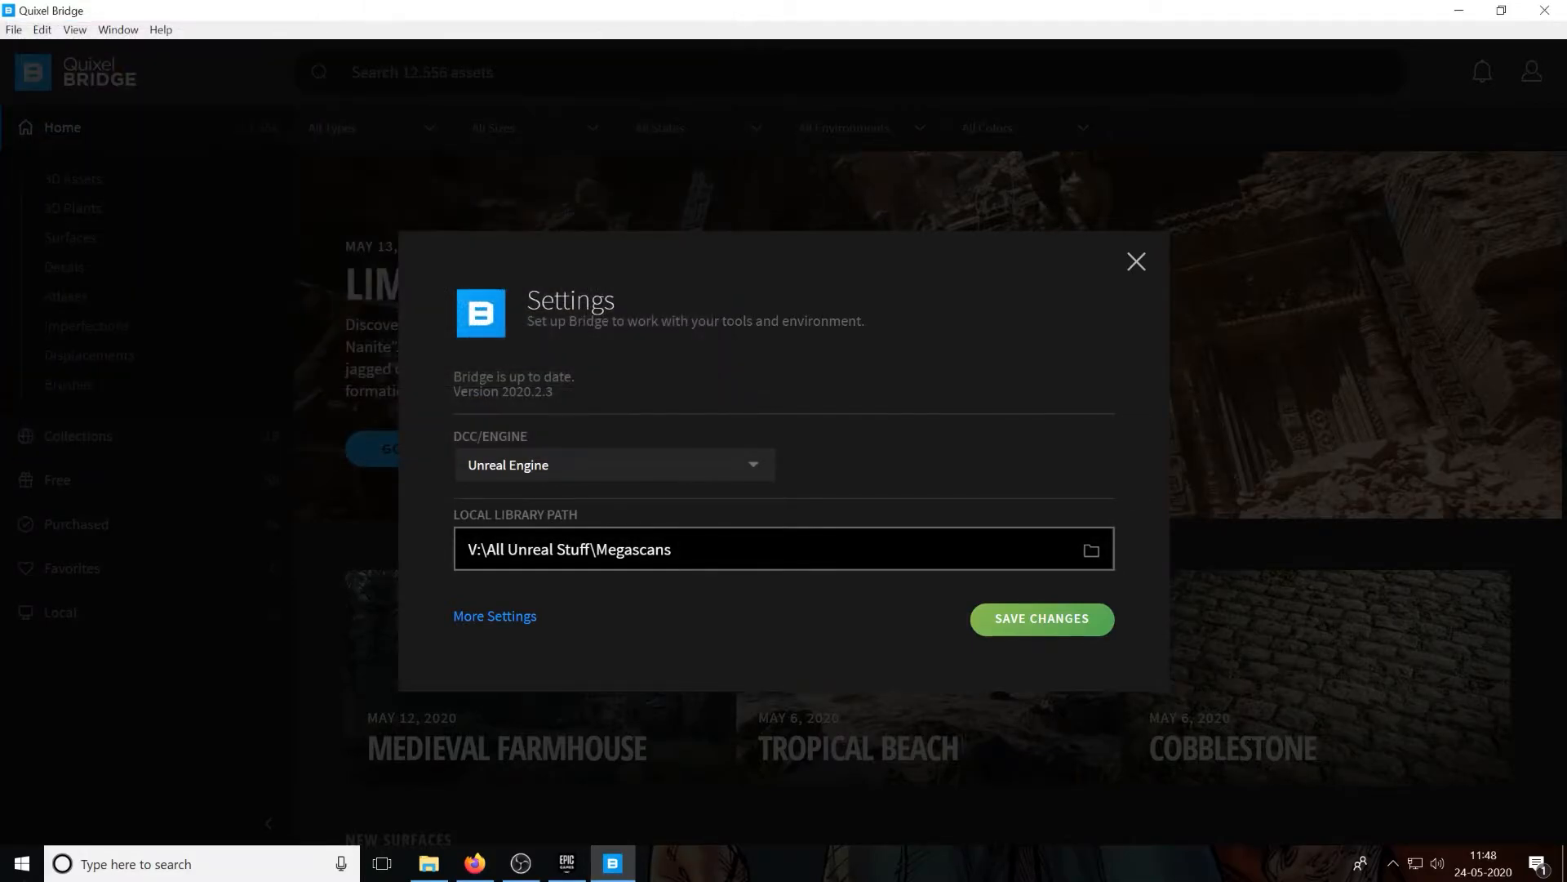
{"action": "left_click", "coordinate": [742, 557]}
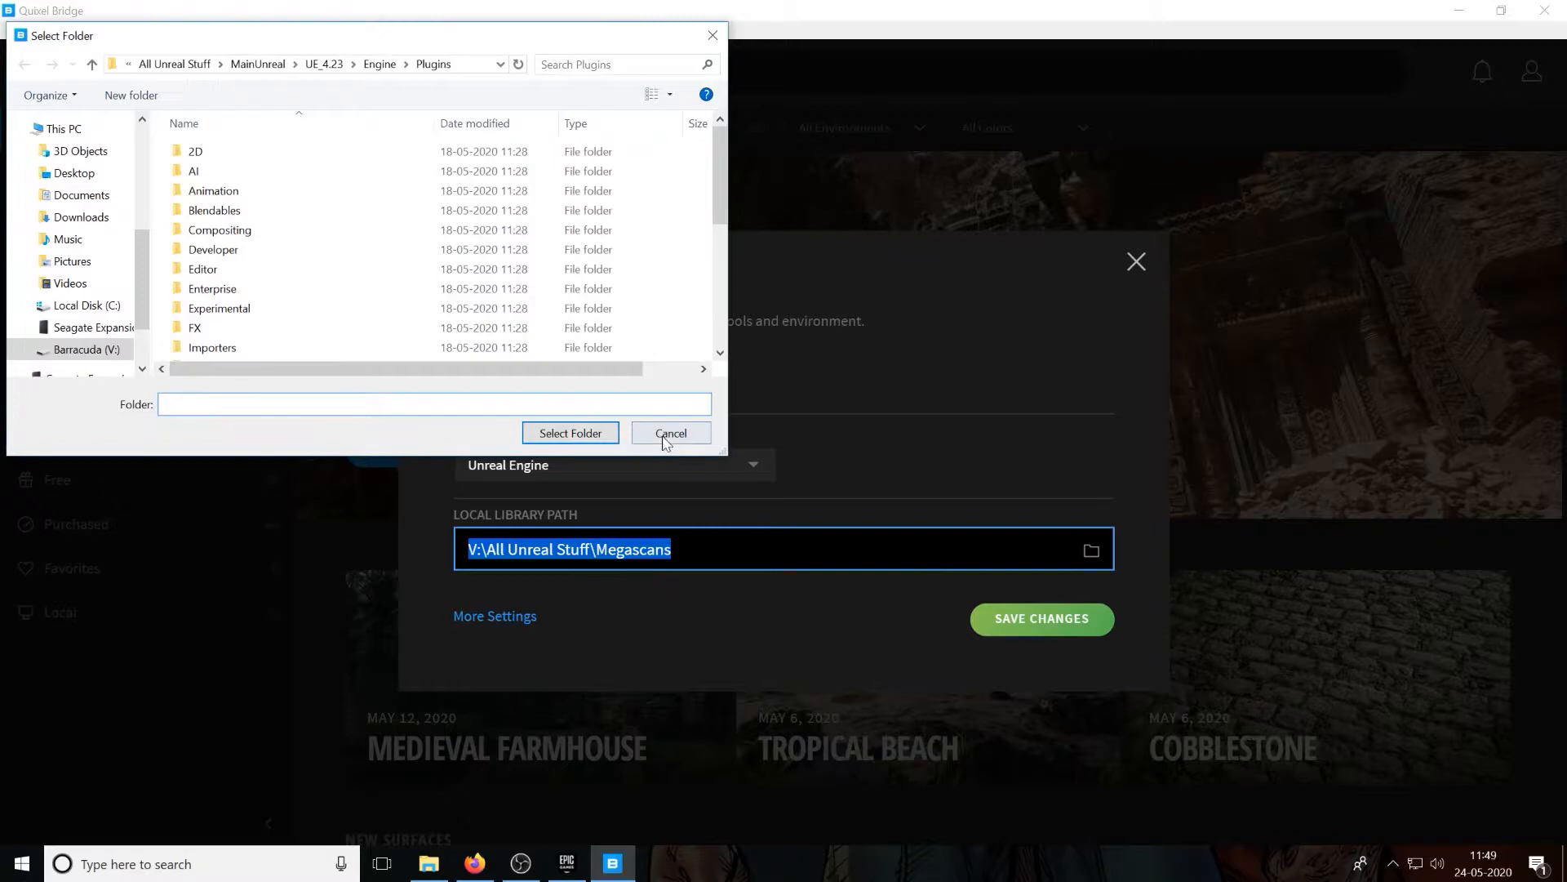
{"action": "left_click", "coordinate": [651, 434]}
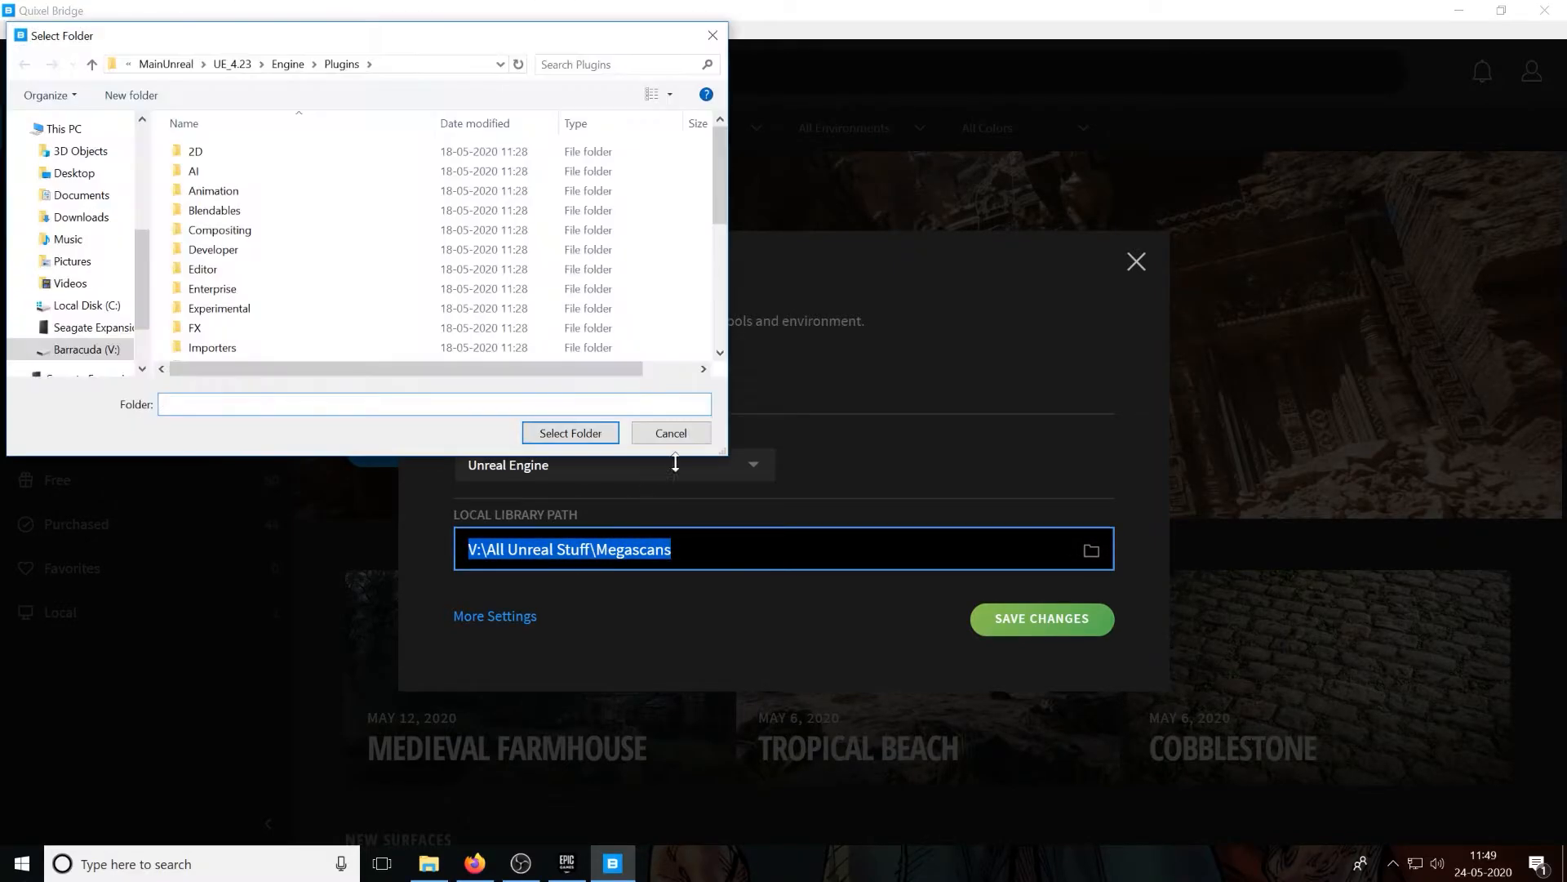
{"action": "left_click", "coordinate": [683, 441]}
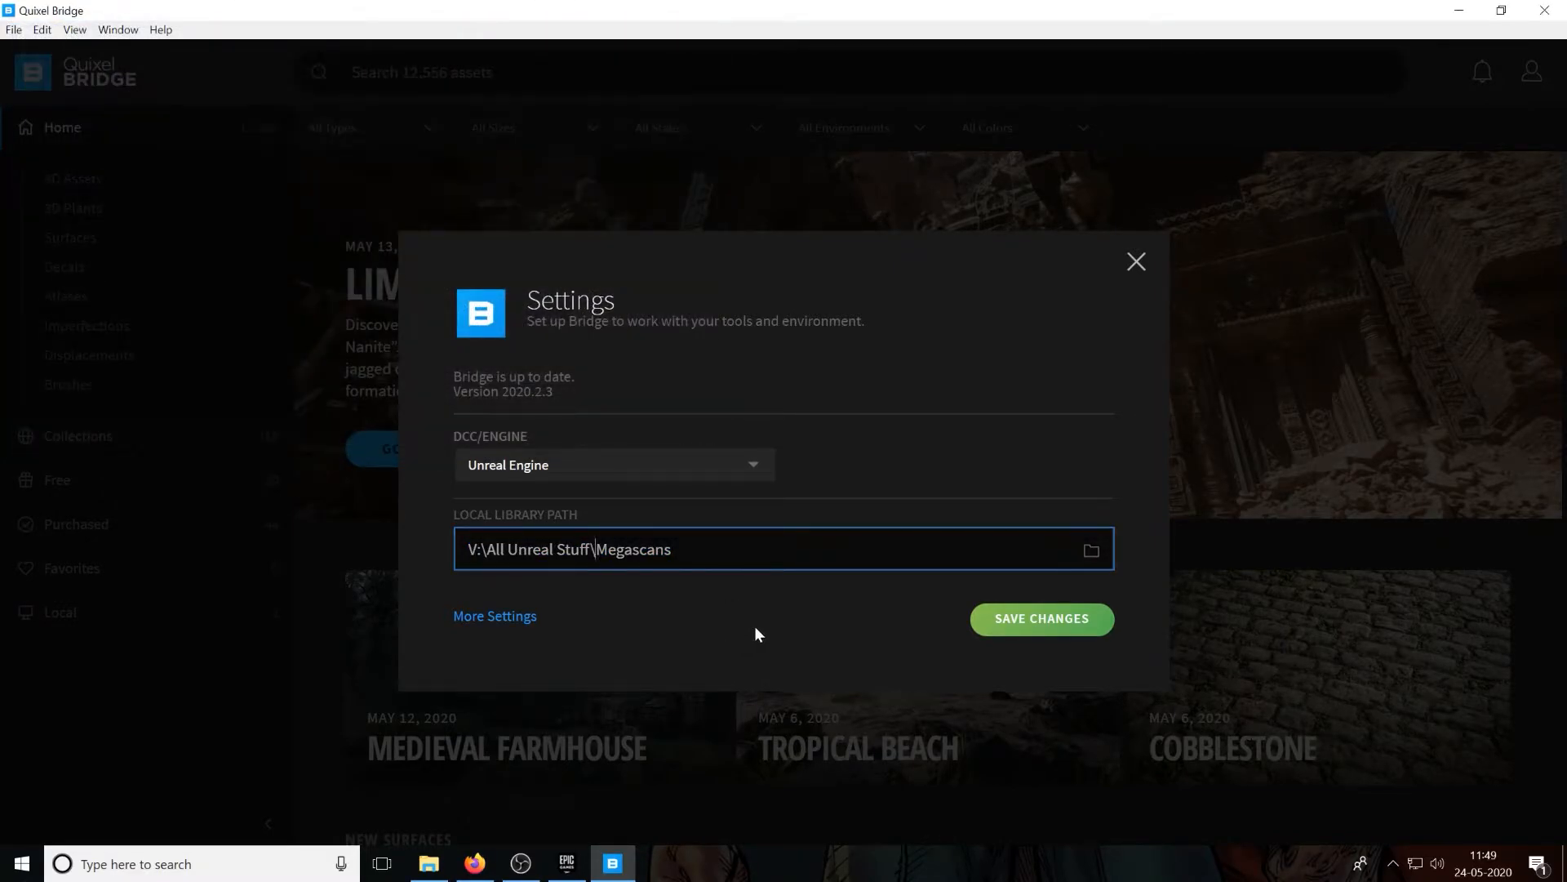
Step: Save the Bridge settings and look over the local Megascans assets
{"action": "left_click", "coordinate": [1058, 622]}
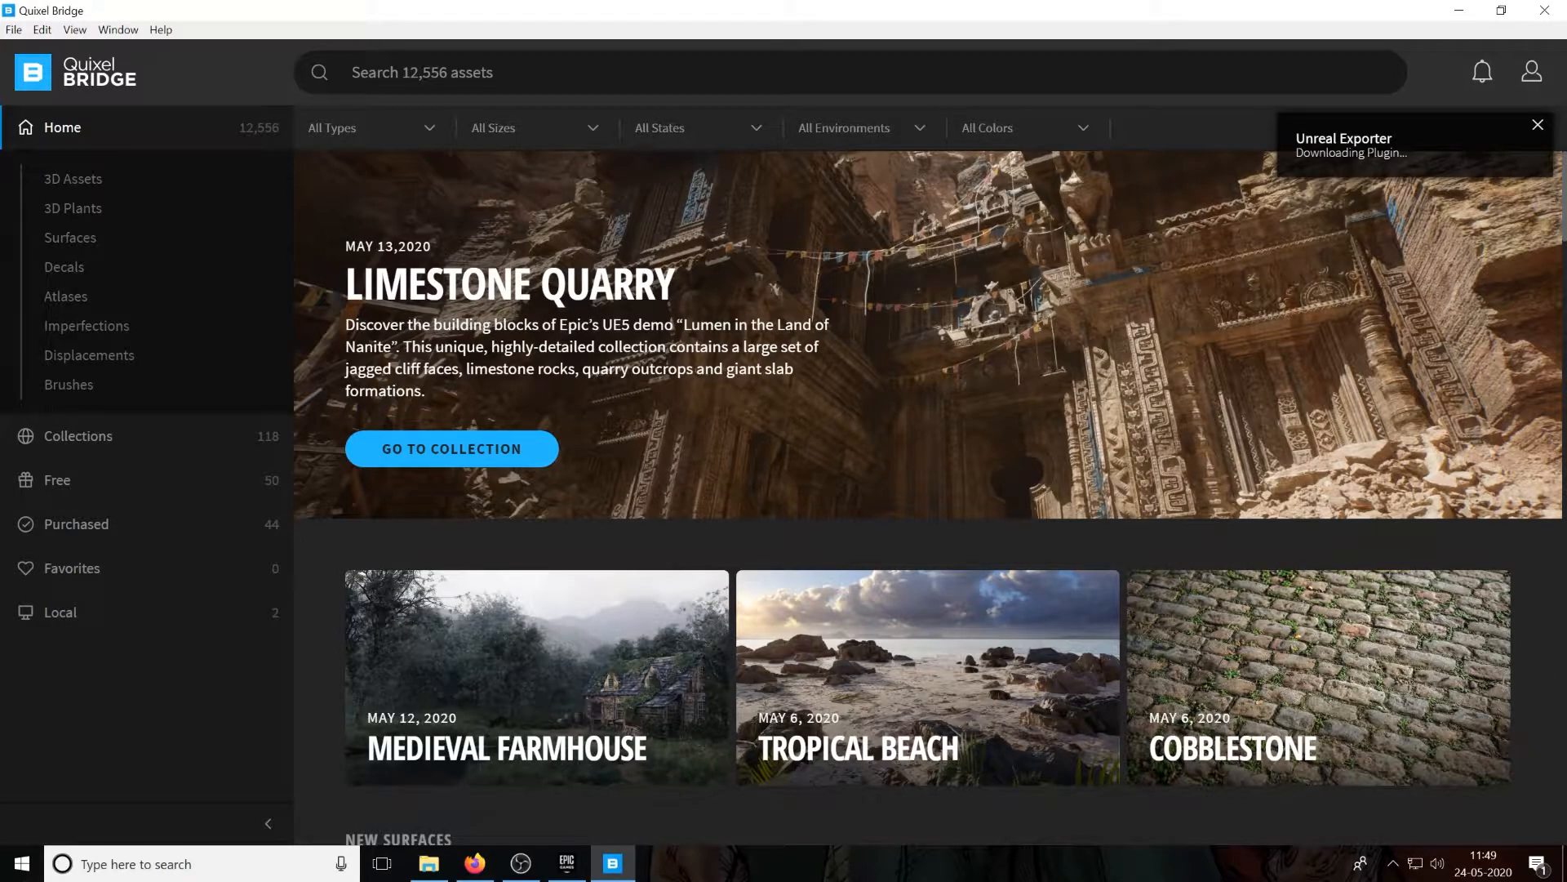
{"action": "left_click", "coordinate": [67, 618]}
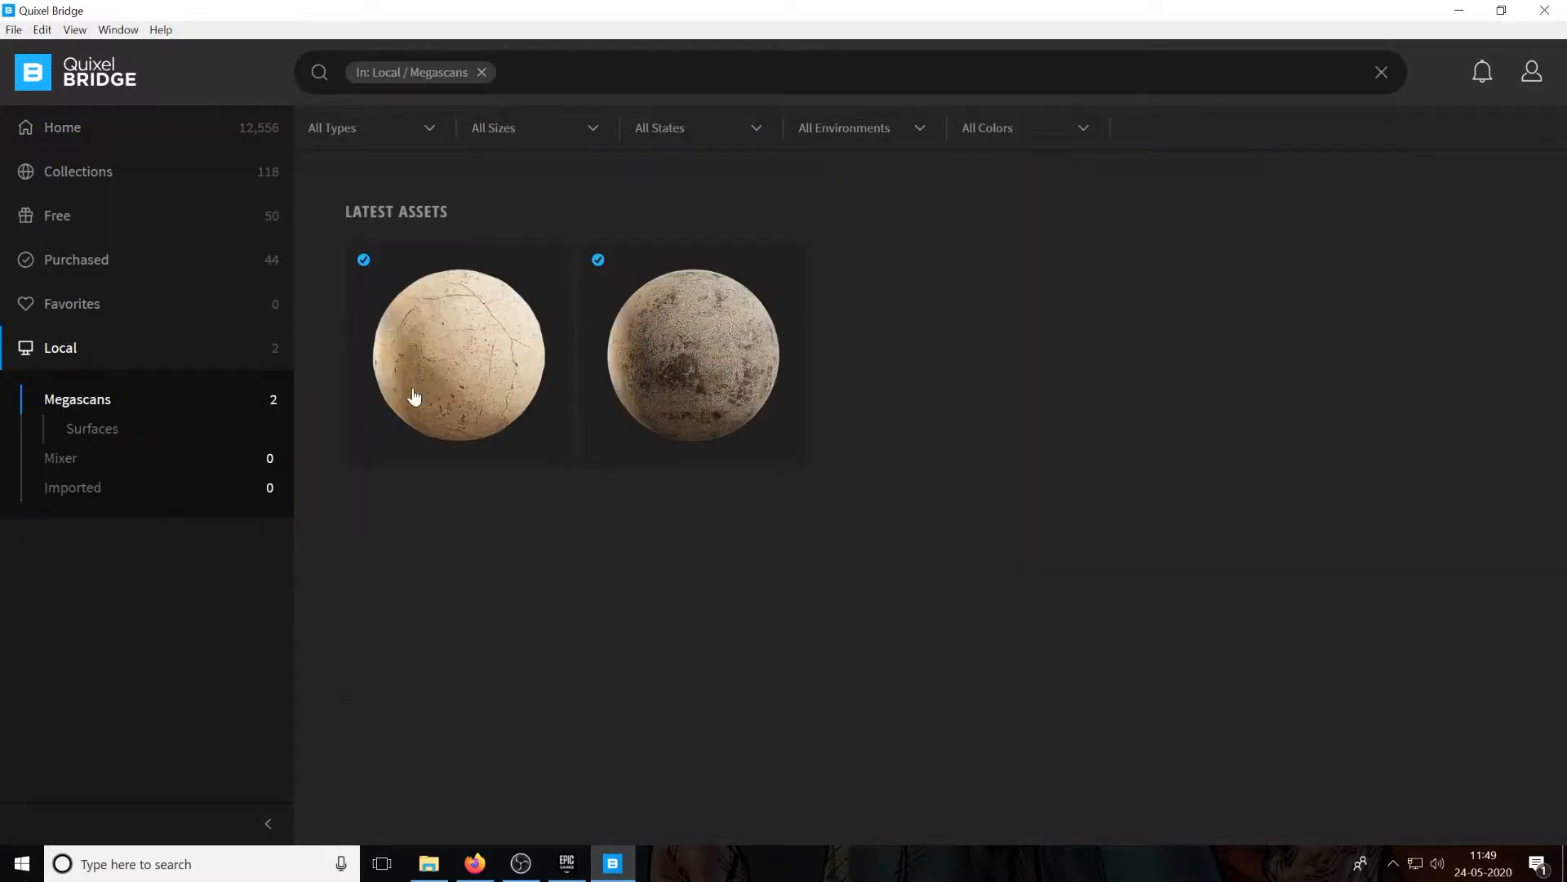
{"action": "left_click", "coordinate": [90, 184]}
Step: Browse the Brick surfaces from the home library and select the free Brick Wall Worn 1x2 M material
{"action": "left_click", "coordinate": [108, 144]}
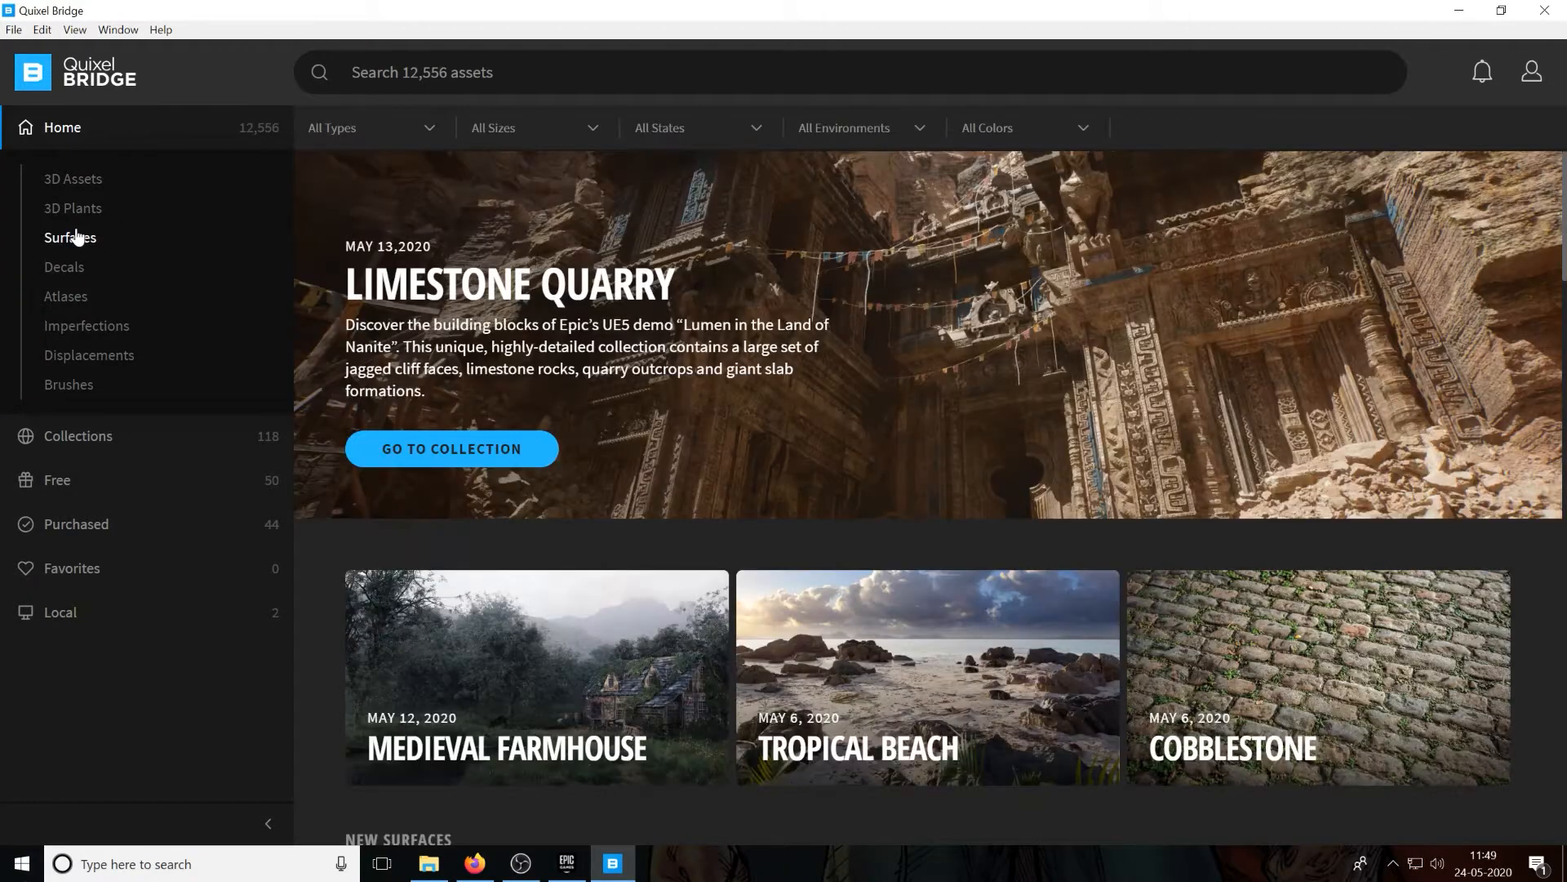
{"action": "left_click", "coordinate": [75, 238]}
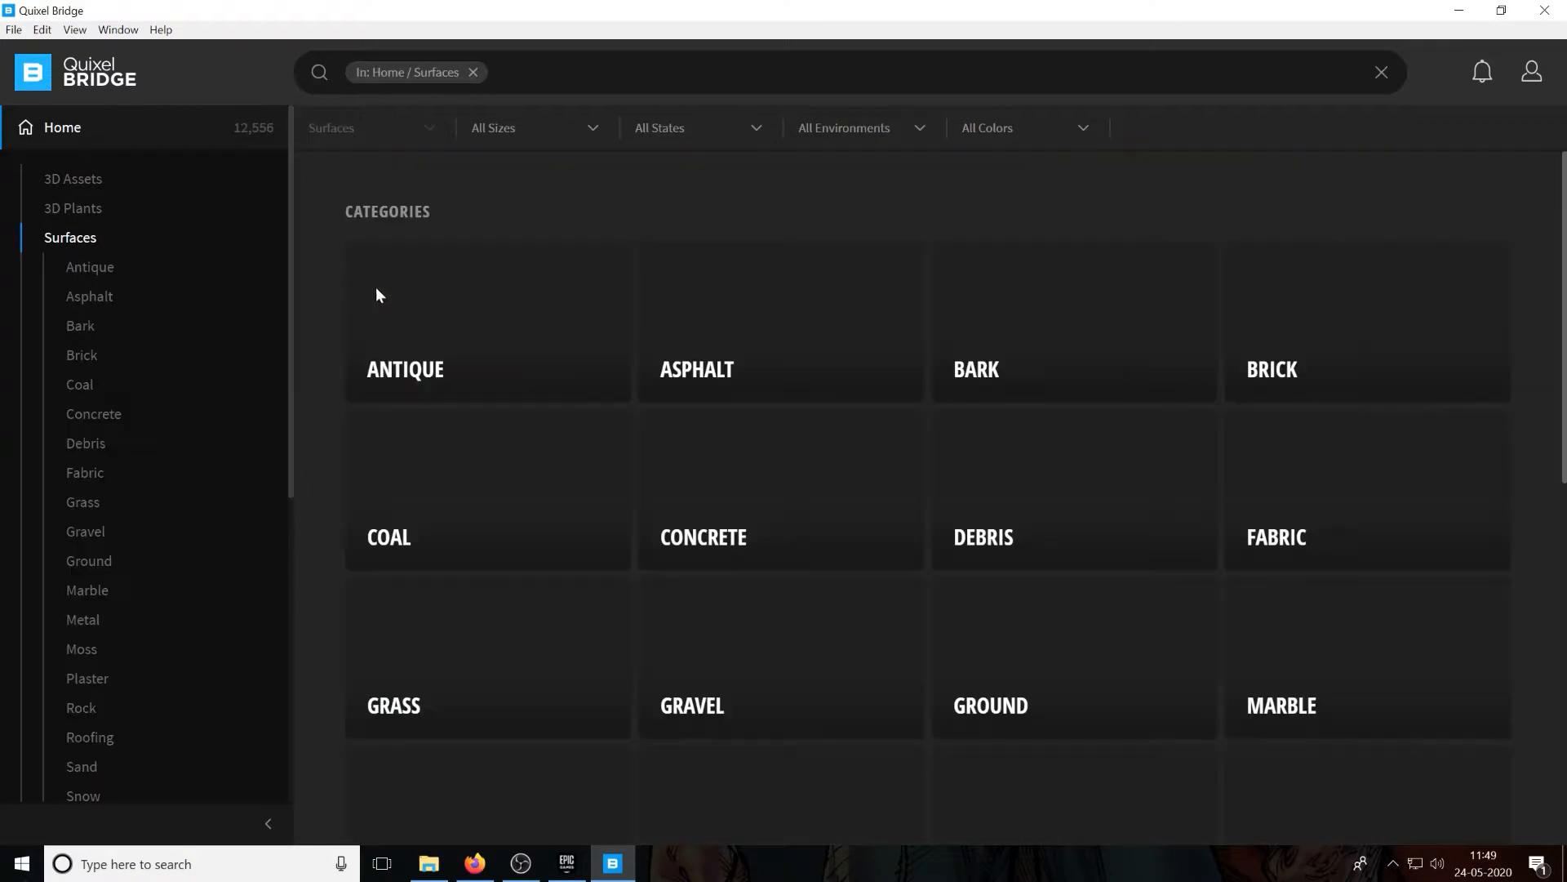
{"action": "left_click", "coordinate": [1295, 327]}
{"action": "scroll", "coordinate": [650, 433], "scroll_direction": "down", "scroll_amount": 1}
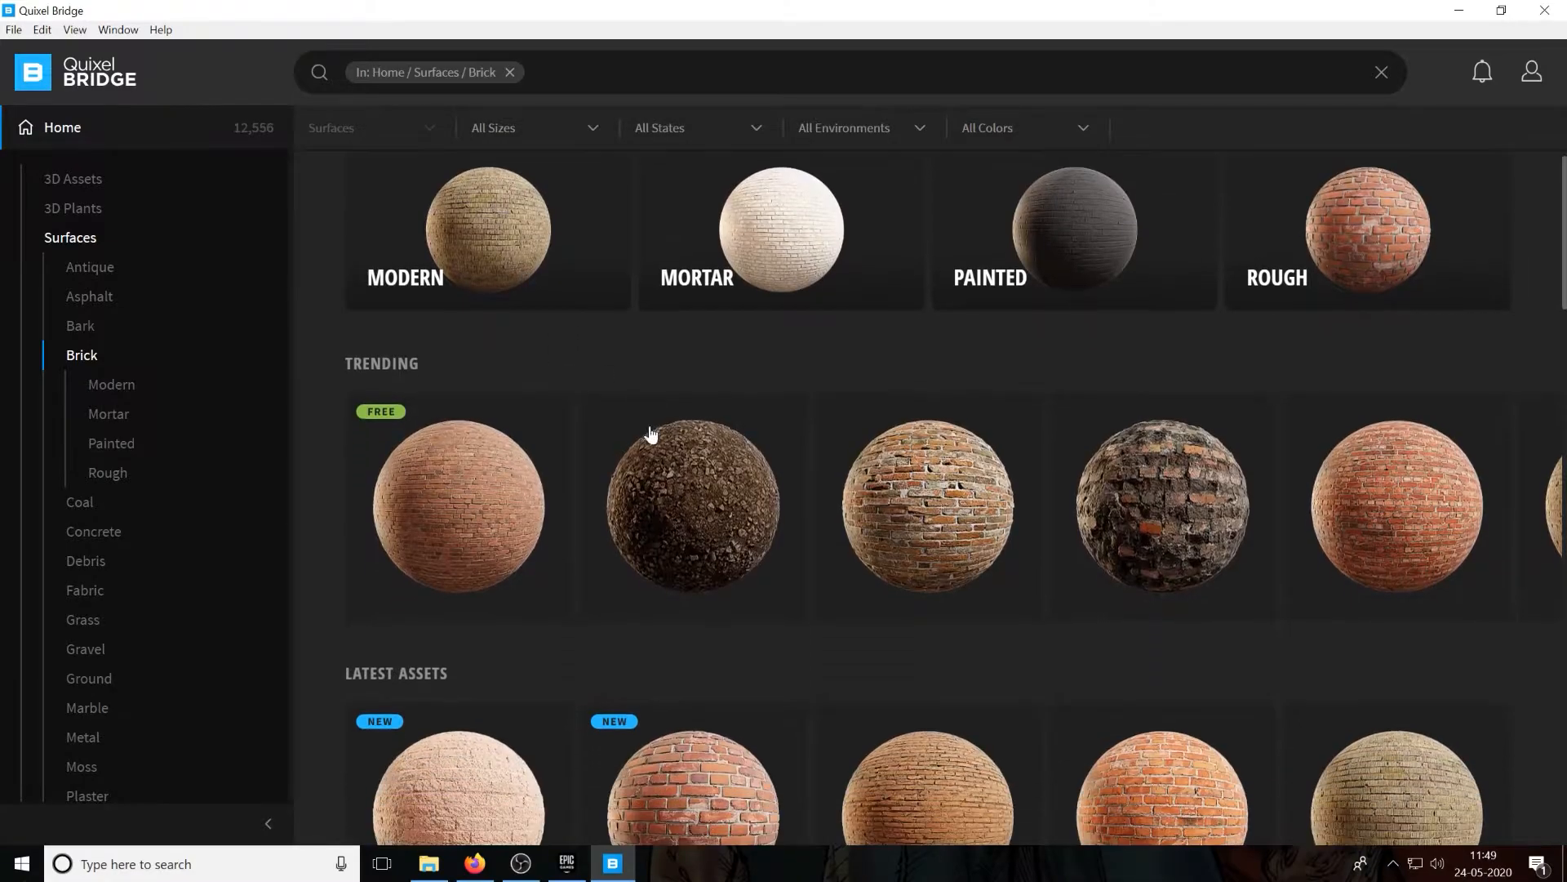
{"action": "left_click", "coordinate": [501, 495]}
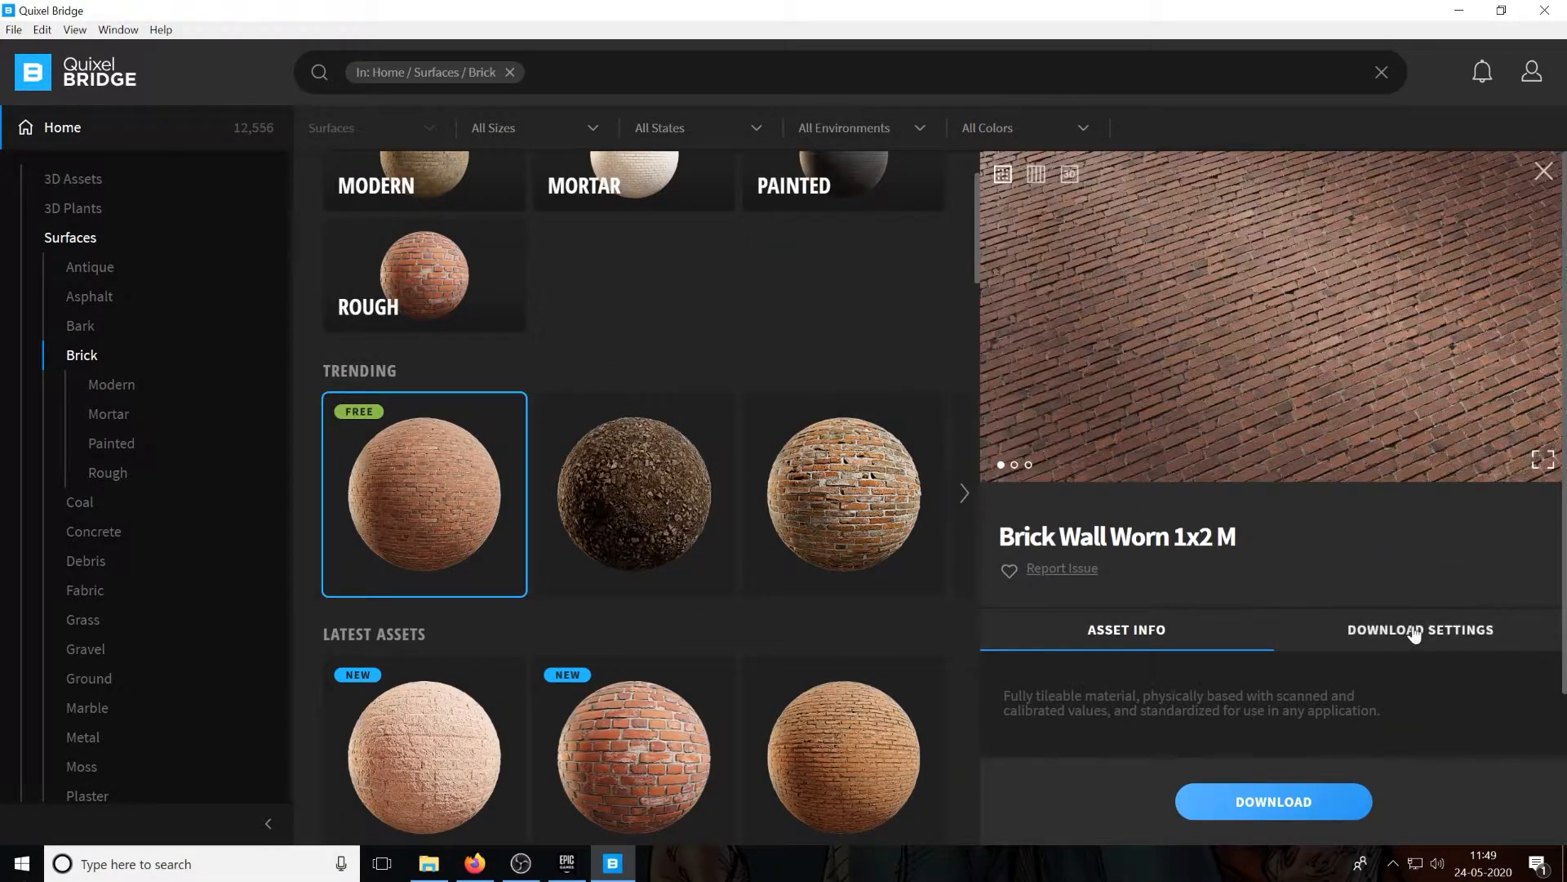
Step: Download the Brick Wall Worn 1x2 M material at 2K texture resolution
{"action": "left_click", "coordinate": [1413, 631]}
{"action": "scroll", "coordinate": [1446, 677], "scroll_direction": "down", "scroll_amount": 2}
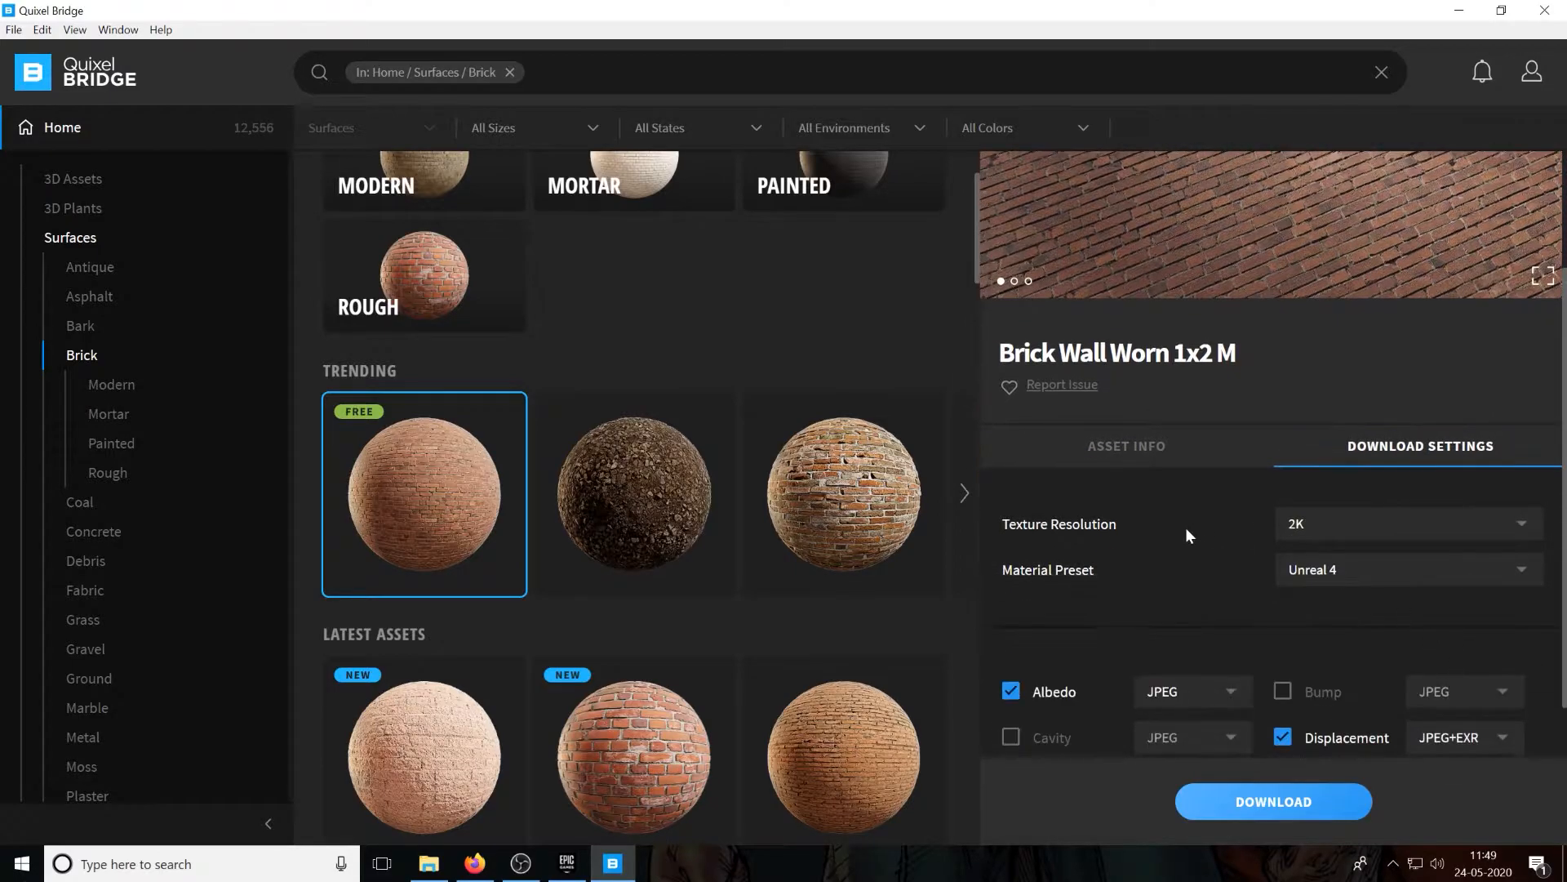
{"action": "left_click", "coordinate": [1347, 524]}
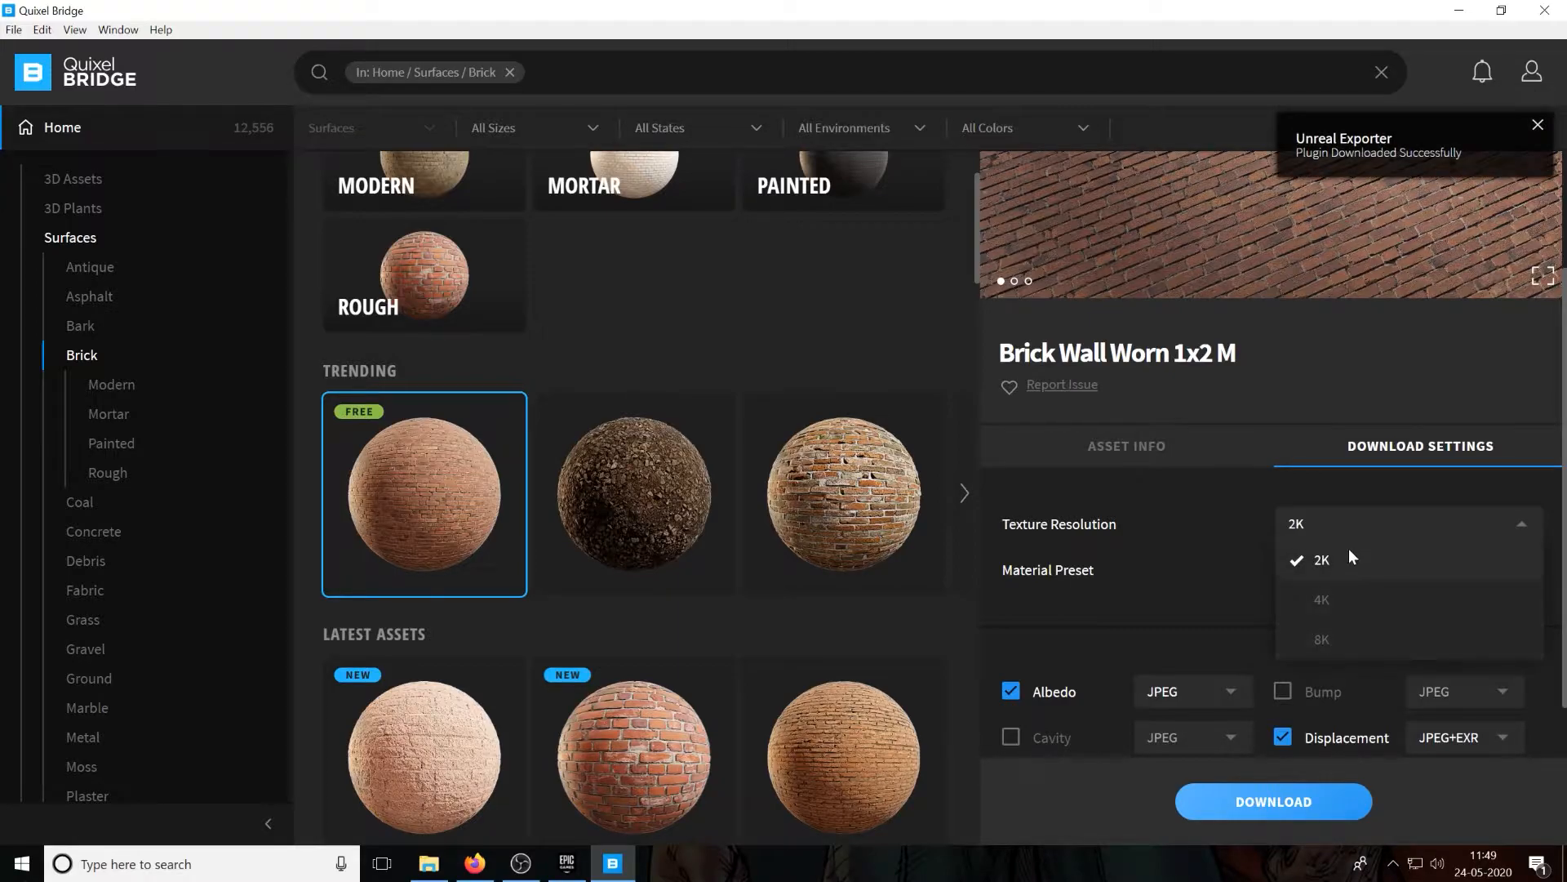
{"action": "left_click", "coordinate": [1349, 553]}
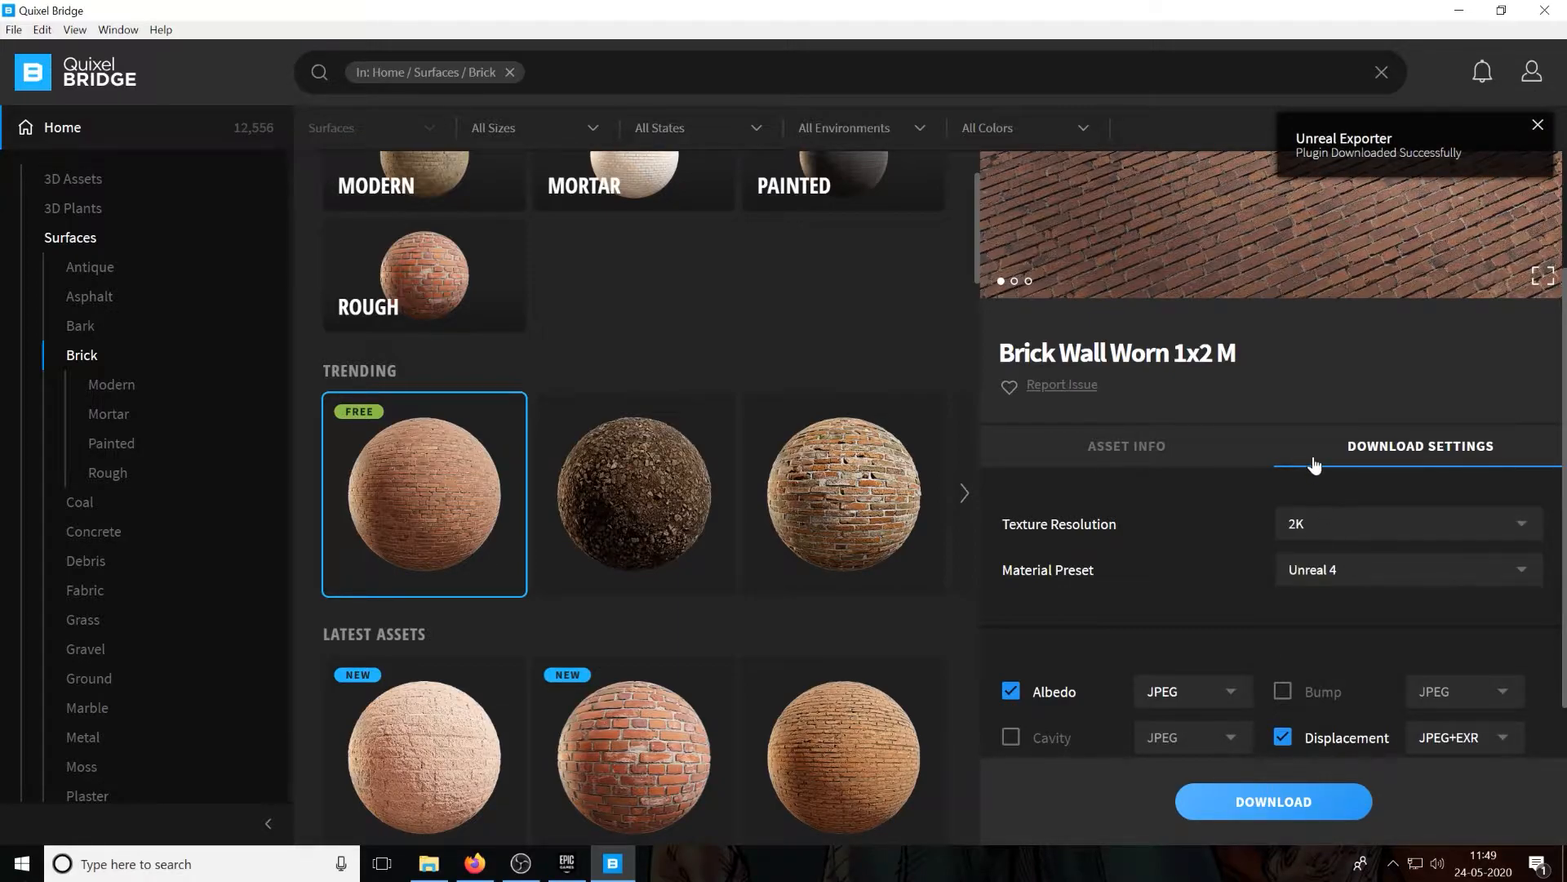
{"action": "left_click", "coordinate": [1319, 811]}
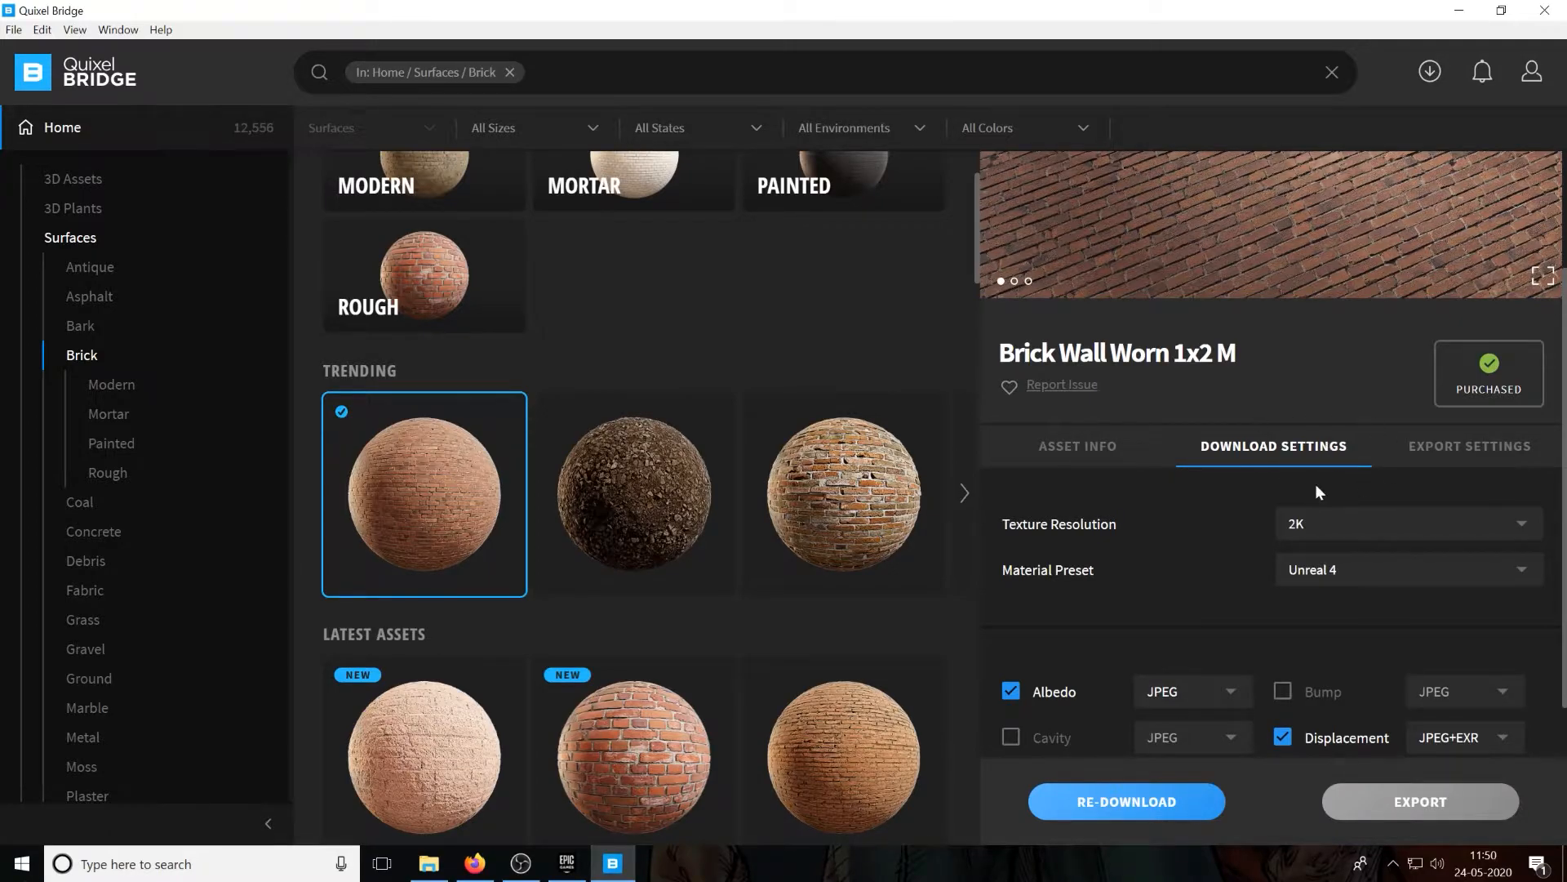
Step: Configure the brick material's export settings with Unreal Engine as the export target and 4.23 as the engine version
{"action": "left_click", "coordinate": [1435, 462]}
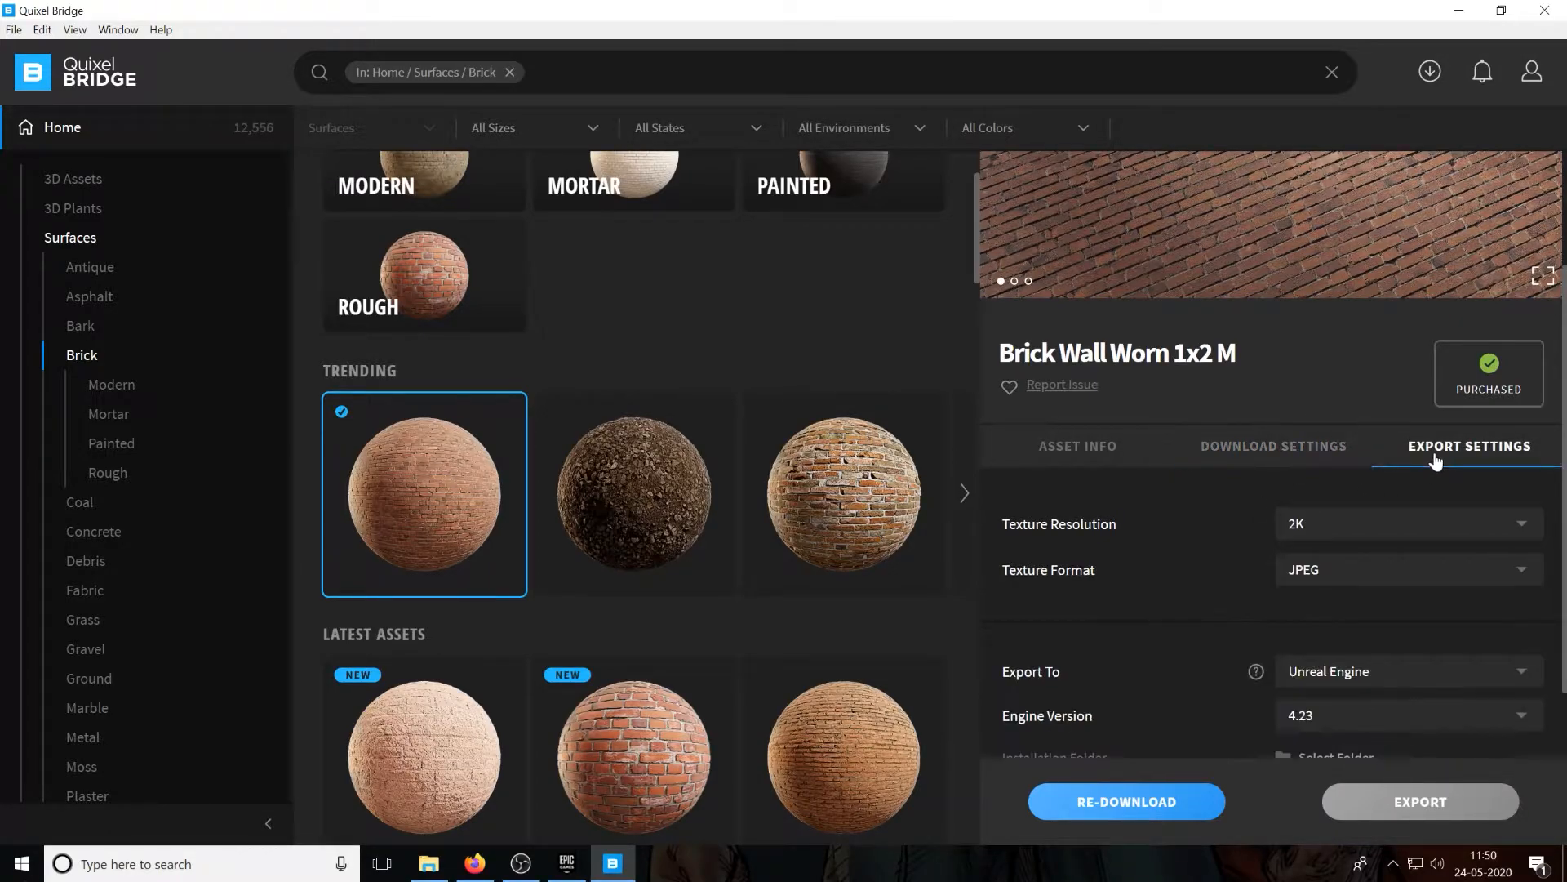
{"action": "scroll", "coordinate": [1432, 571], "scroll_direction": "down", "scroll_amount": 3}
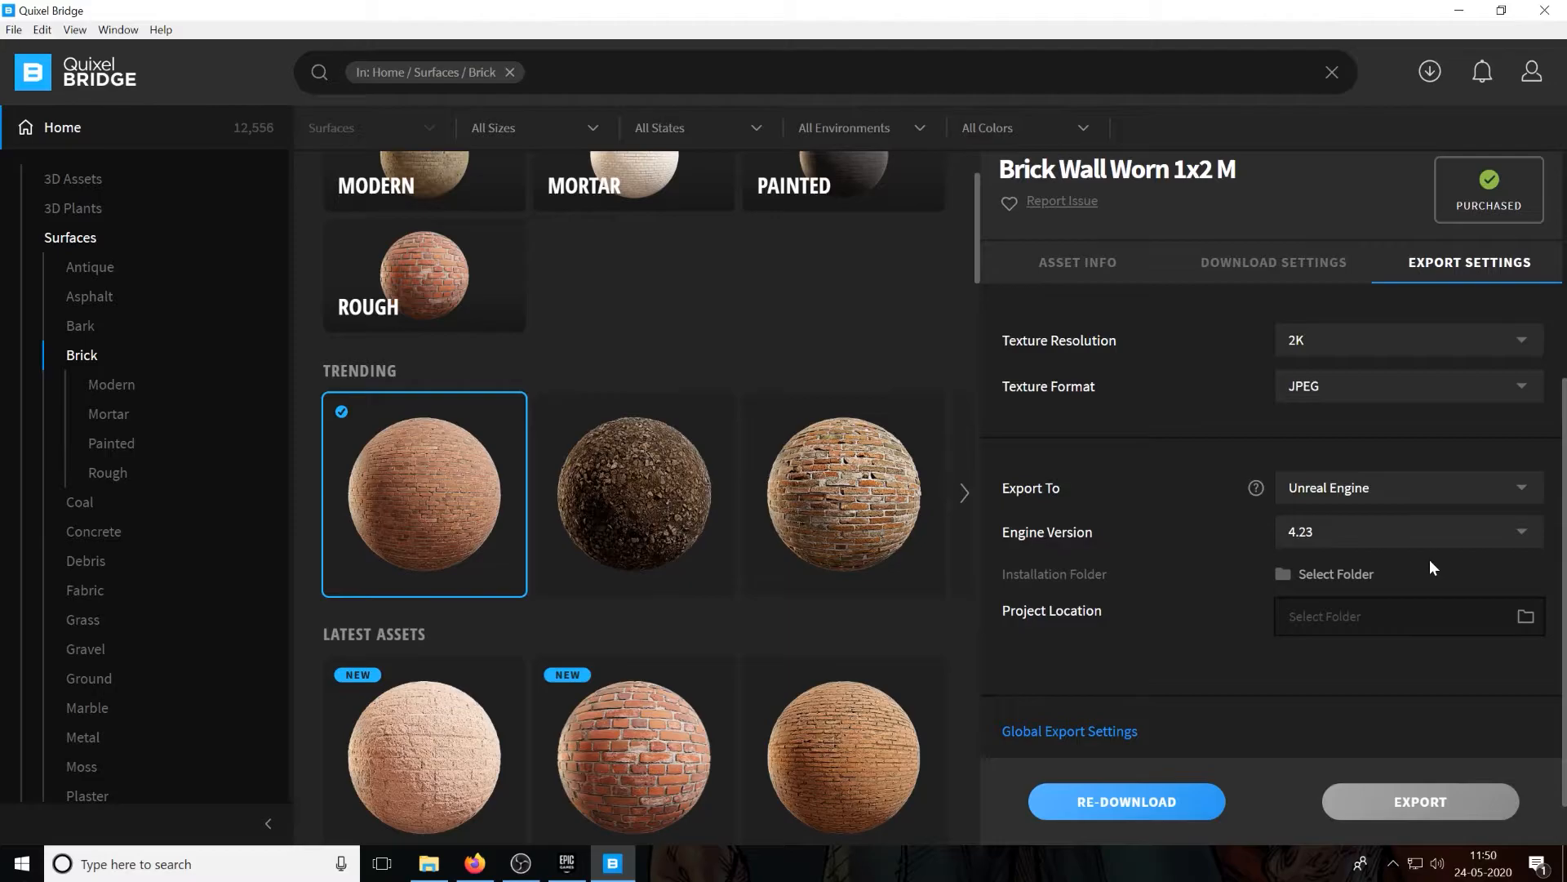
{"action": "scroll", "coordinate": [1429, 557], "scroll_direction": "up", "scroll_amount": 2}
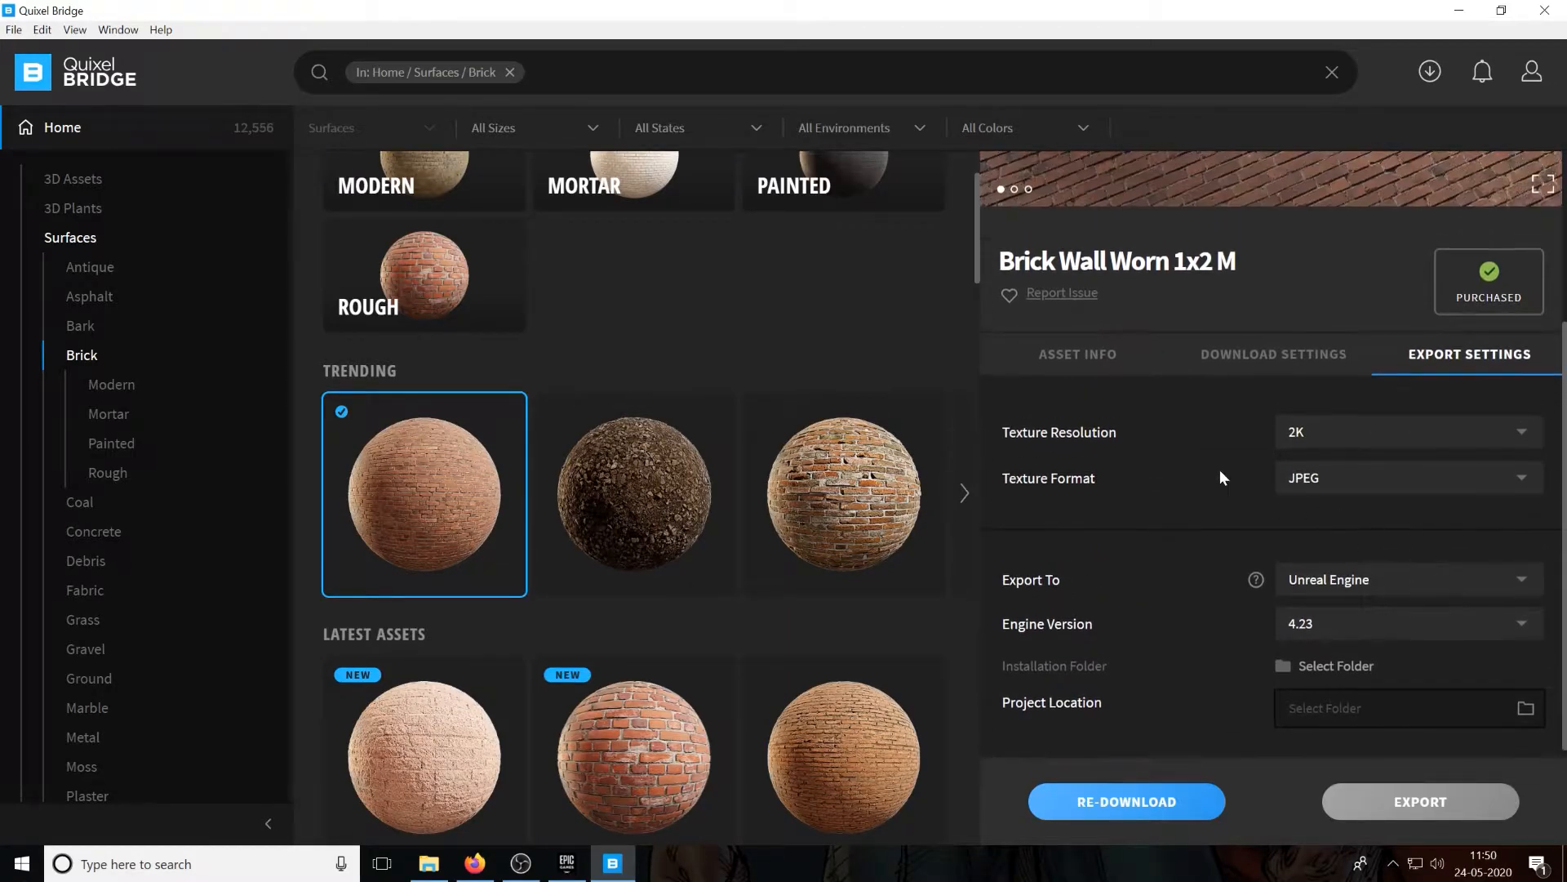
{"action": "left_click", "coordinate": [1347, 585]}
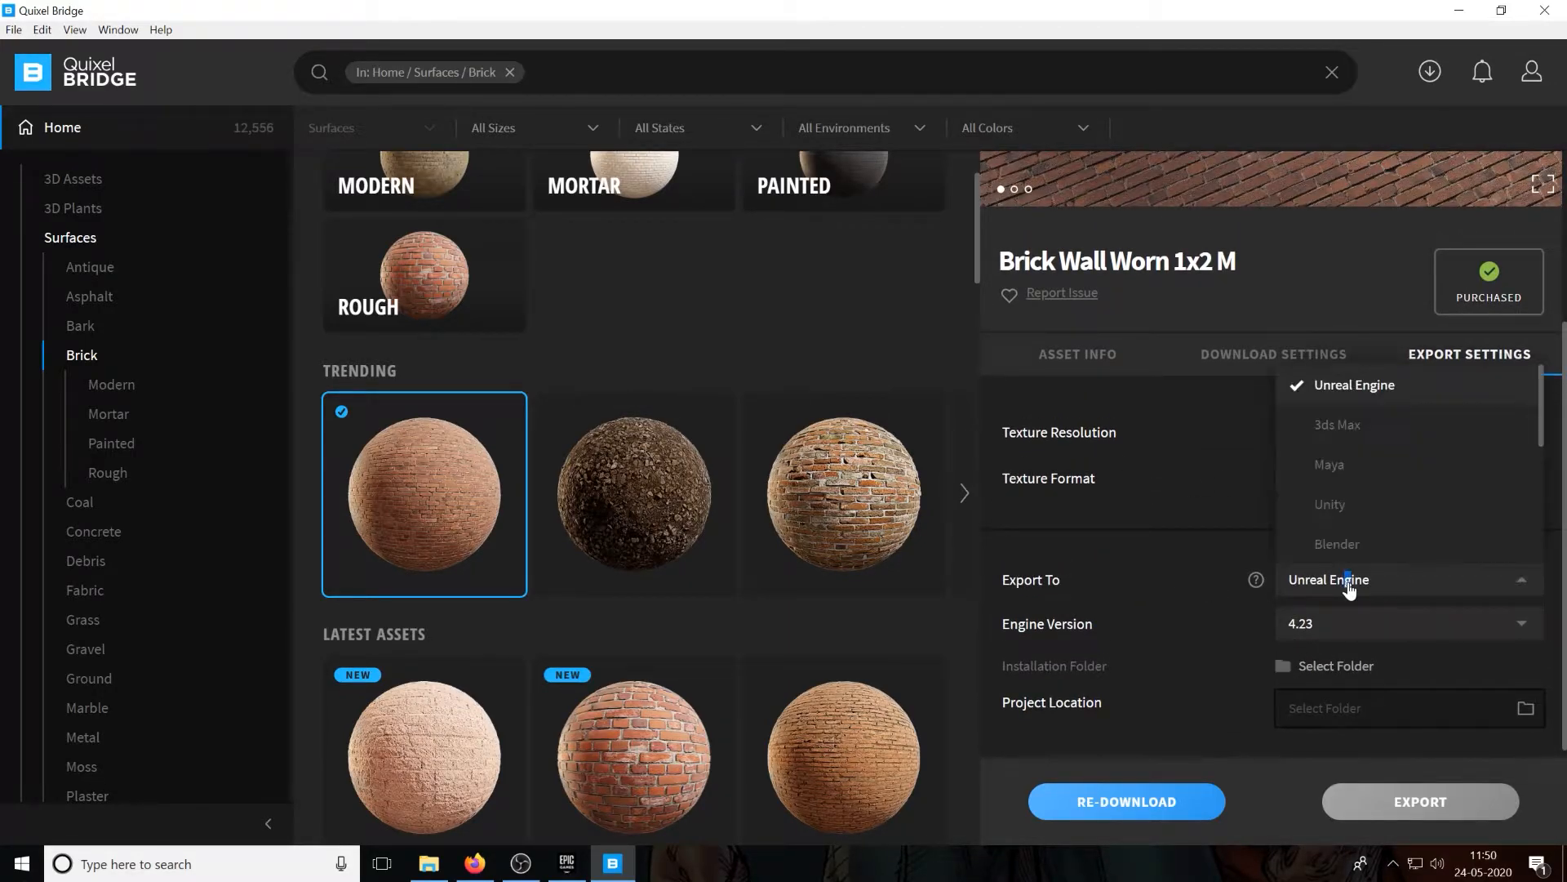
{"action": "left_click", "coordinate": [1378, 390]}
{"action": "left_click", "coordinate": [1356, 629]}
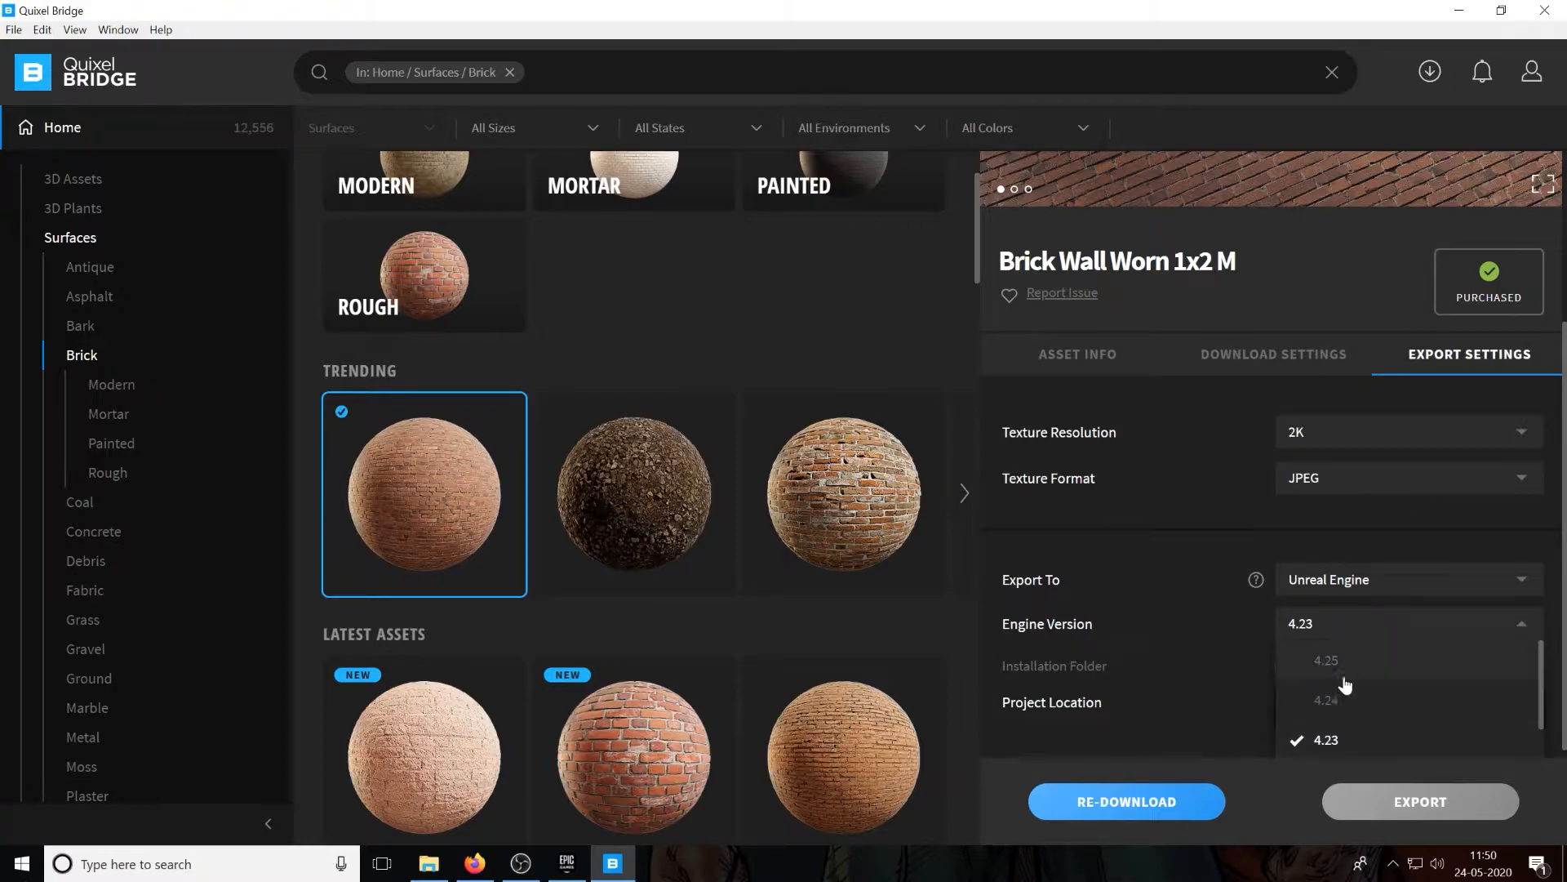
{"action": "left_click", "coordinate": [1324, 740]}
{"action": "scroll", "coordinate": [1335, 619], "scroll_direction": "down", "scroll_amount": 2}
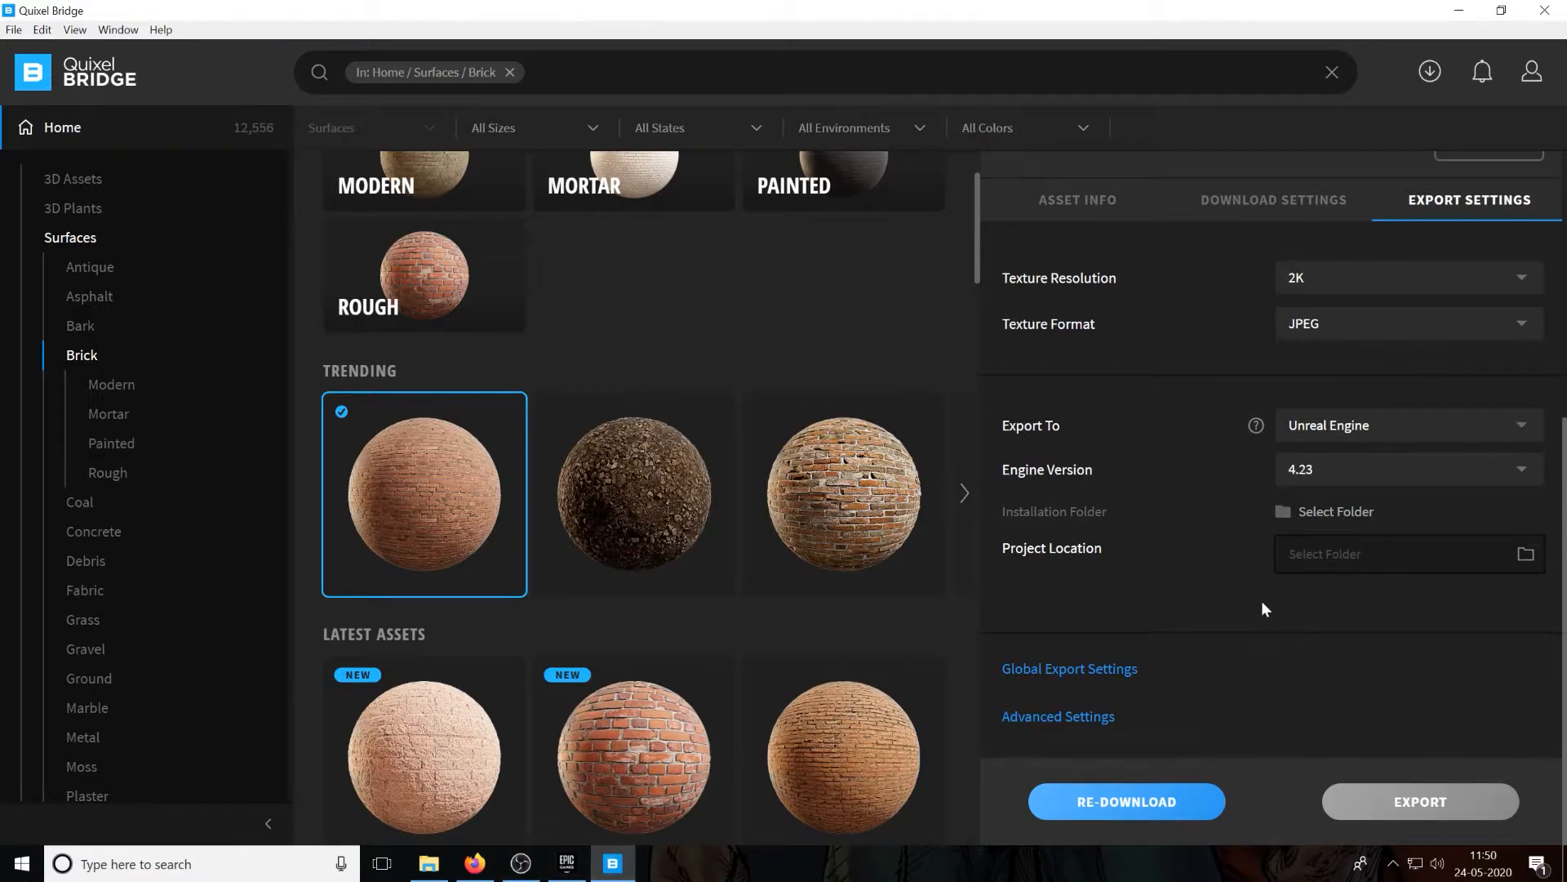
Step: Set the plugin installation folder to V:\All Unreal Stuff\MainUnreal\UE_4.23\Engine\Plugins
{"action": "left_click", "coordinate": [1335, 512]}
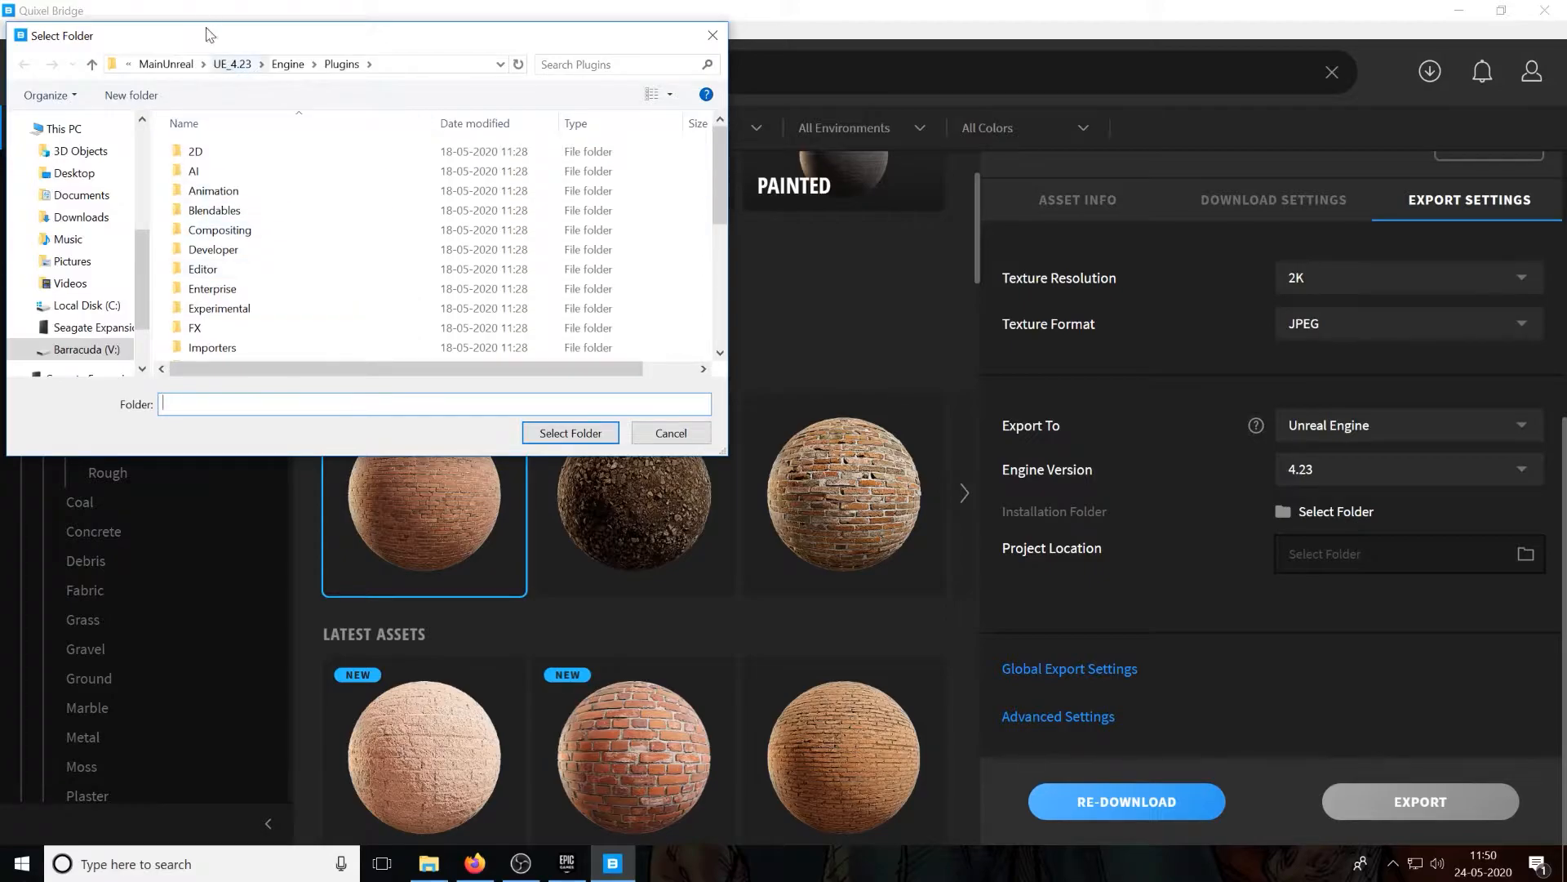
{"action": "left_click", "coordinate": [165, 64]}
{"action": "left_click", "coordinate": [302, 70]}
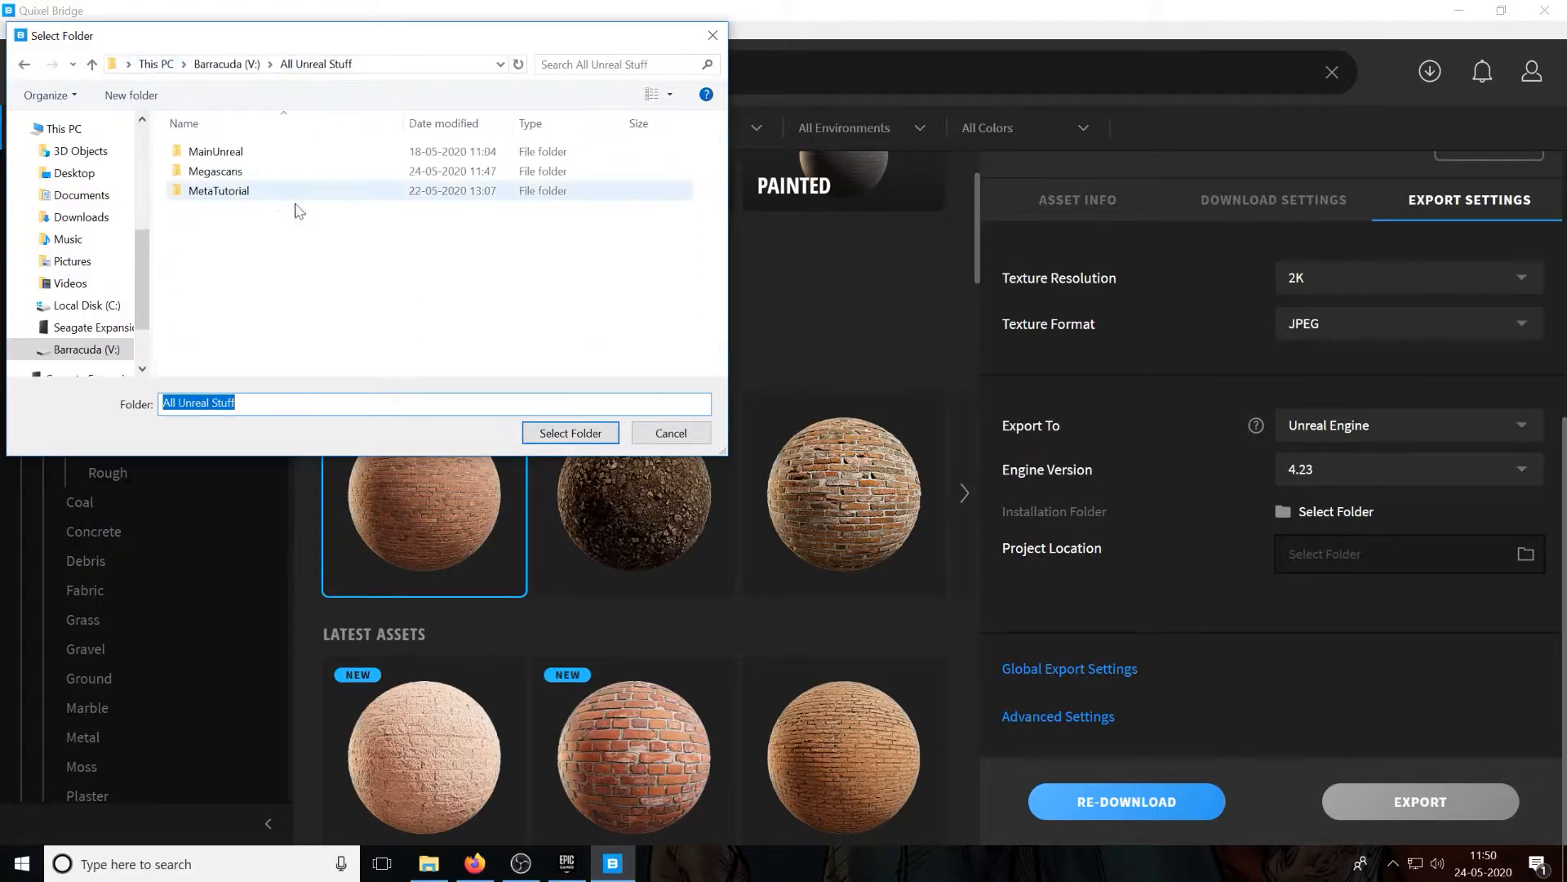
{"action": "double_click", "coordinate": [210, 155]}
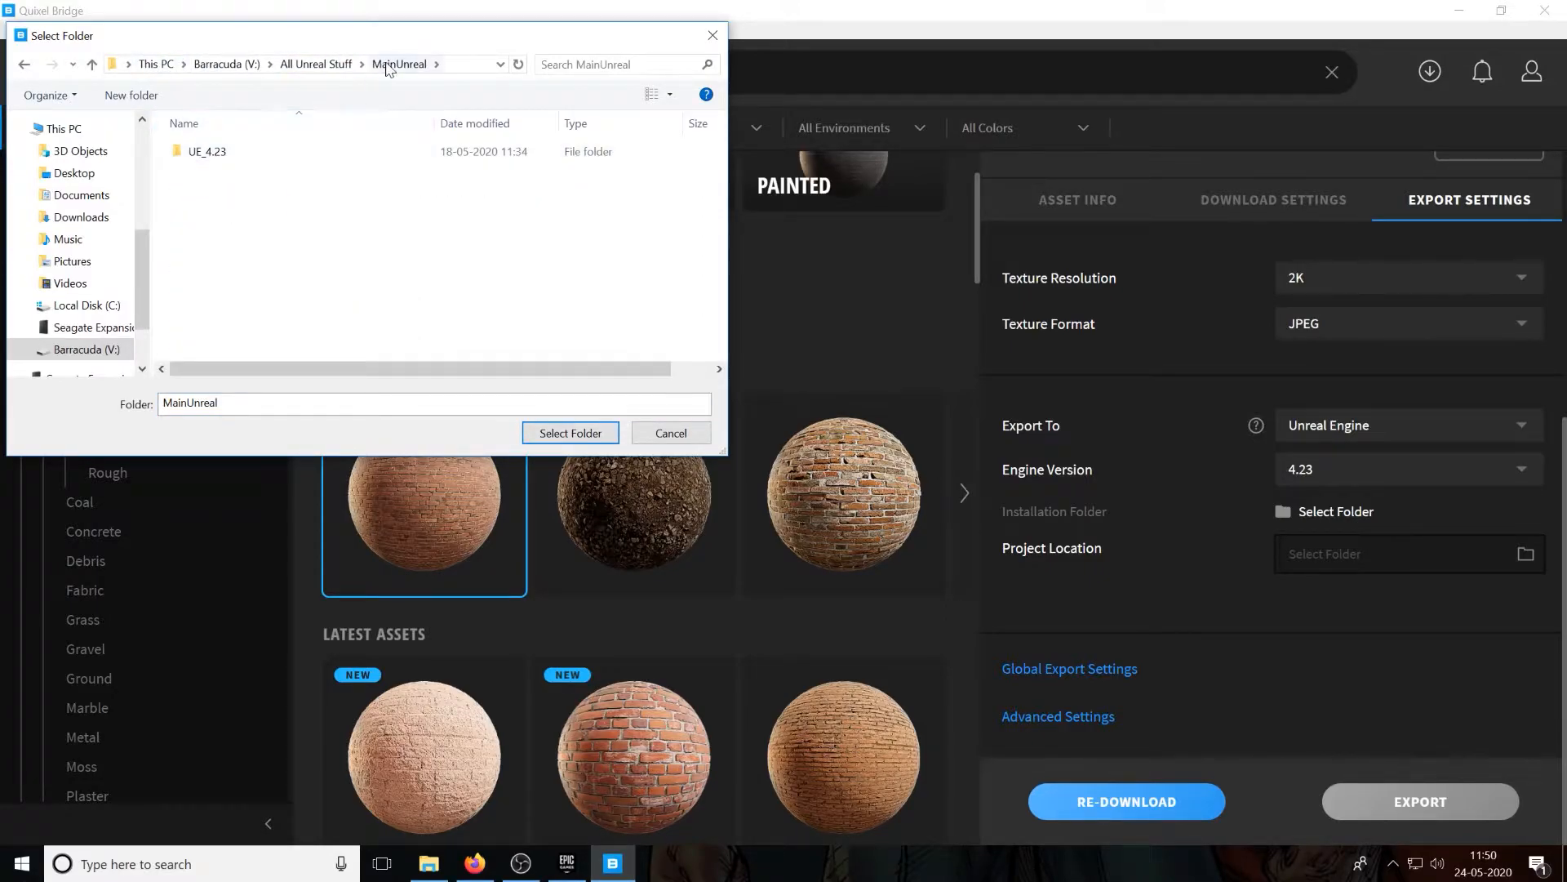
{"action": "double_click", "coordinate": [205, 153]}
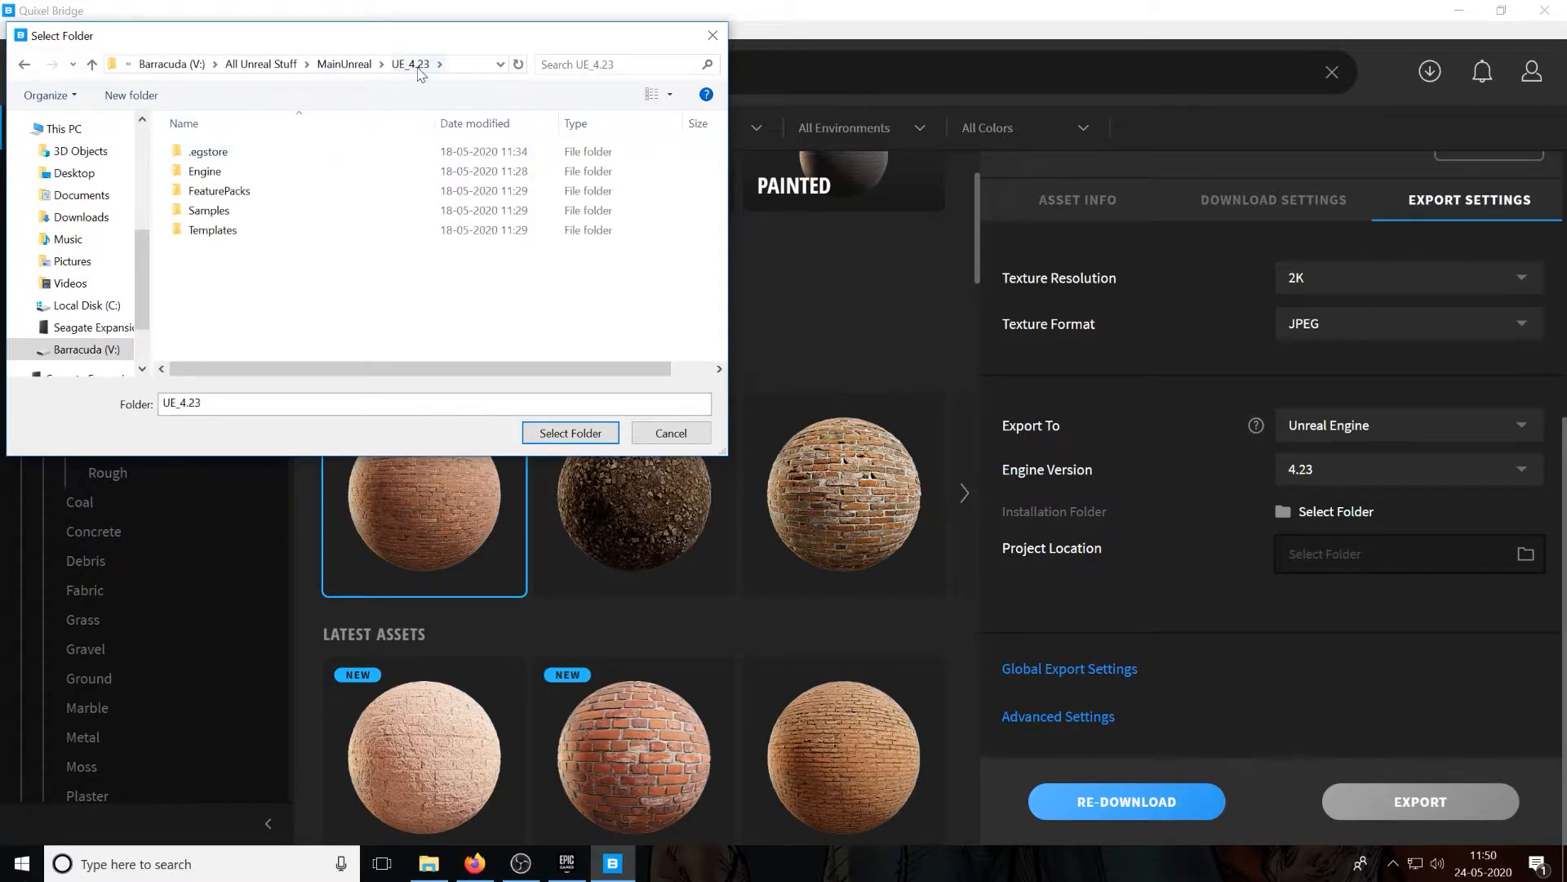
{"action": "double_click", "coordinate": [205, 171]}
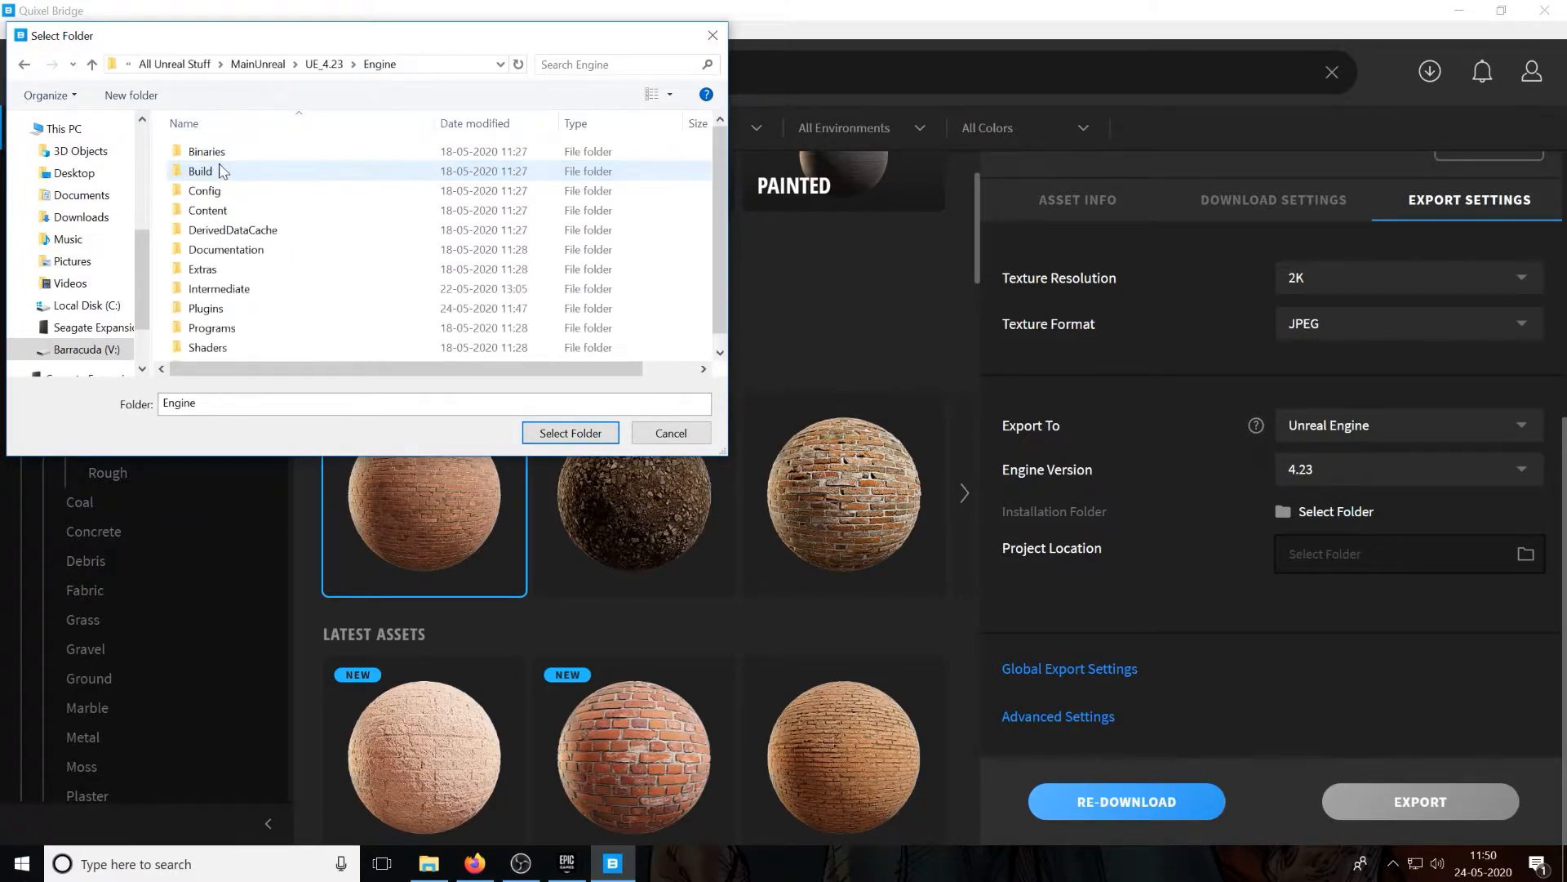
{"action": "double_click", "coordinate": [206, 292]}
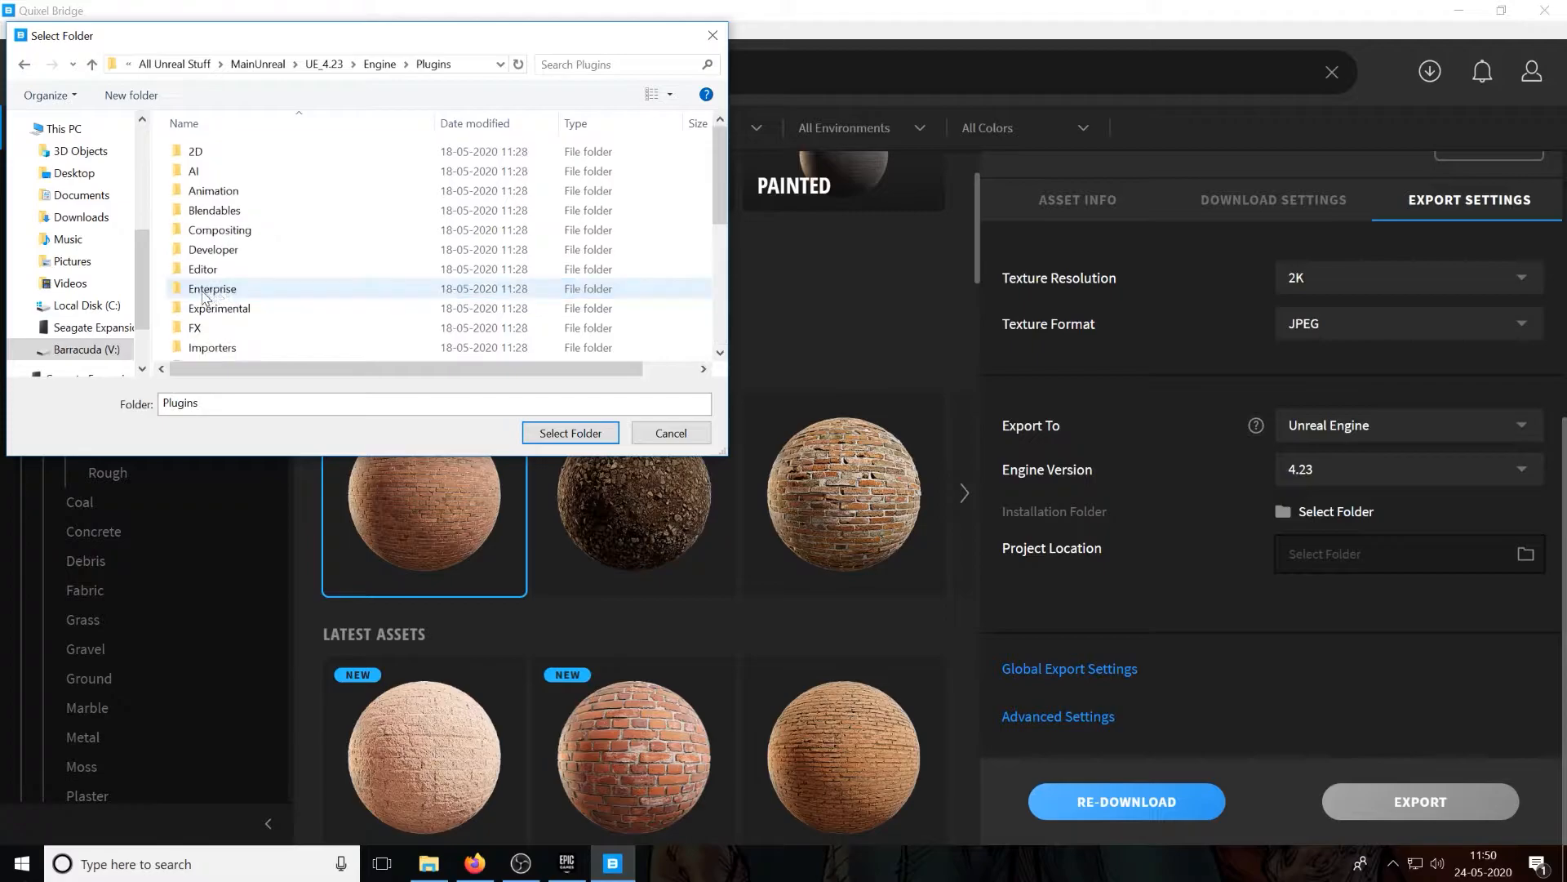
{"action": "left_click", "coordinate": [571, 434]}
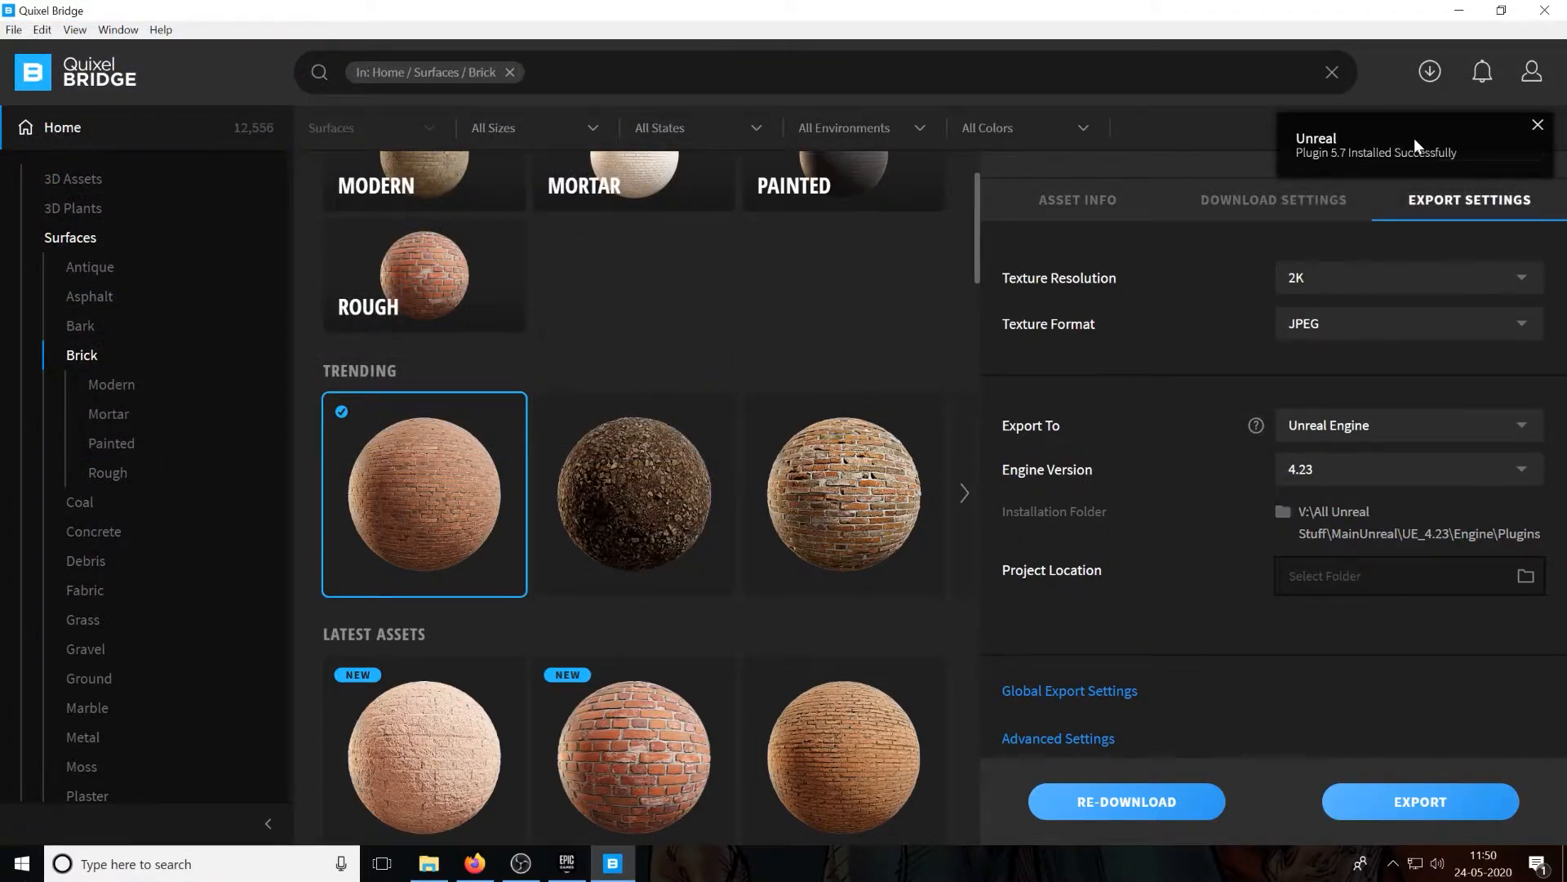
Step: Try to export the Brick Wall Worn 1x2 M material to Unreal Engine and dismiss the notifications
{"action": "left_click", "coordinate": [1446, 808]}
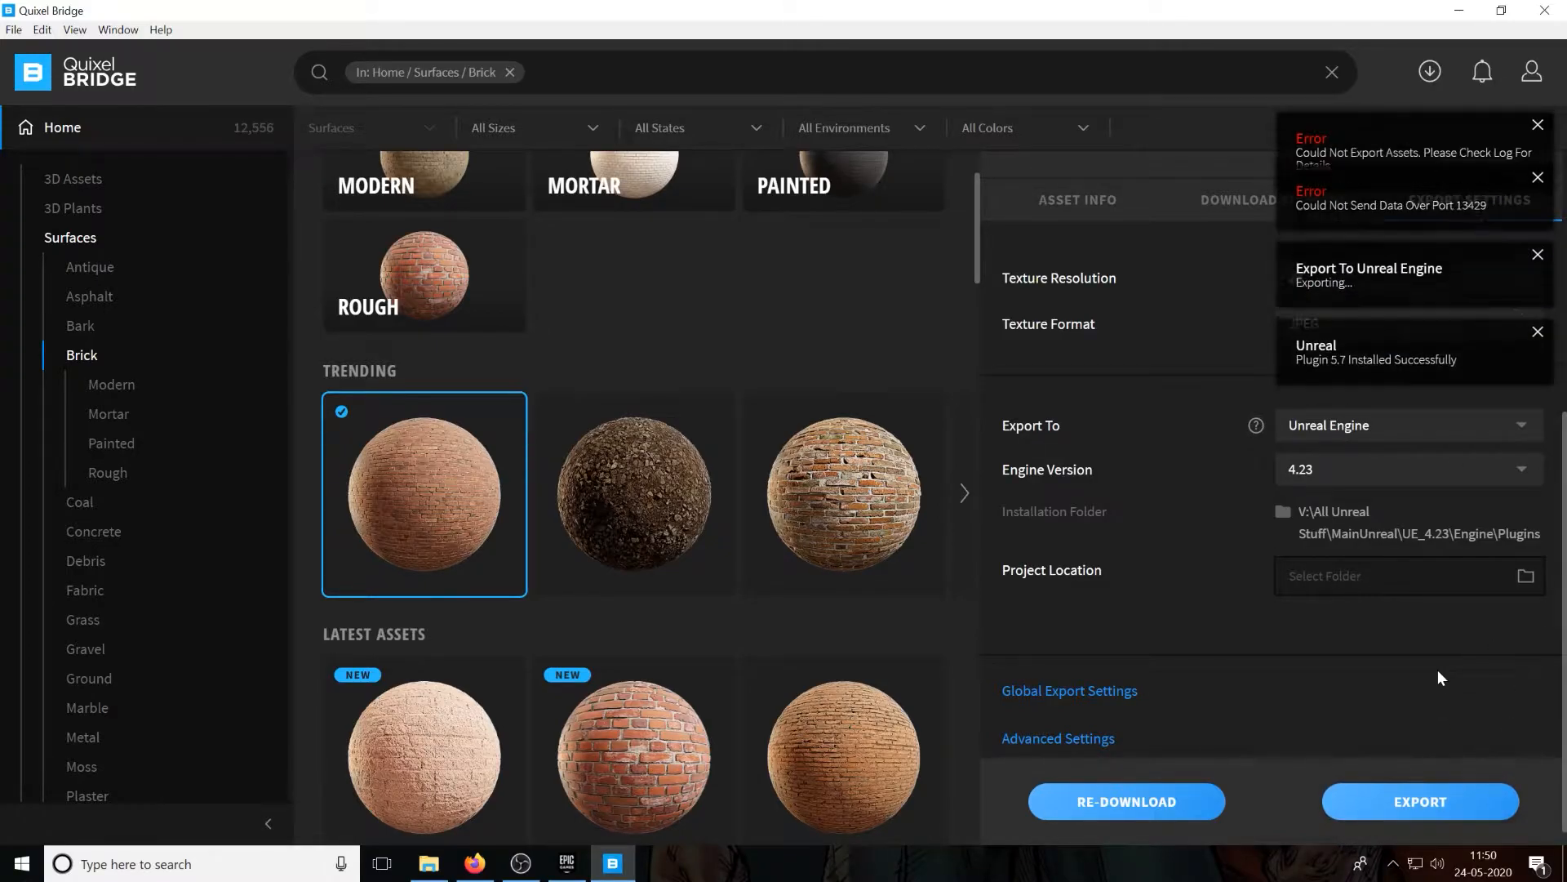
{"action": "left_click", "coordinate": [1538, 203]}
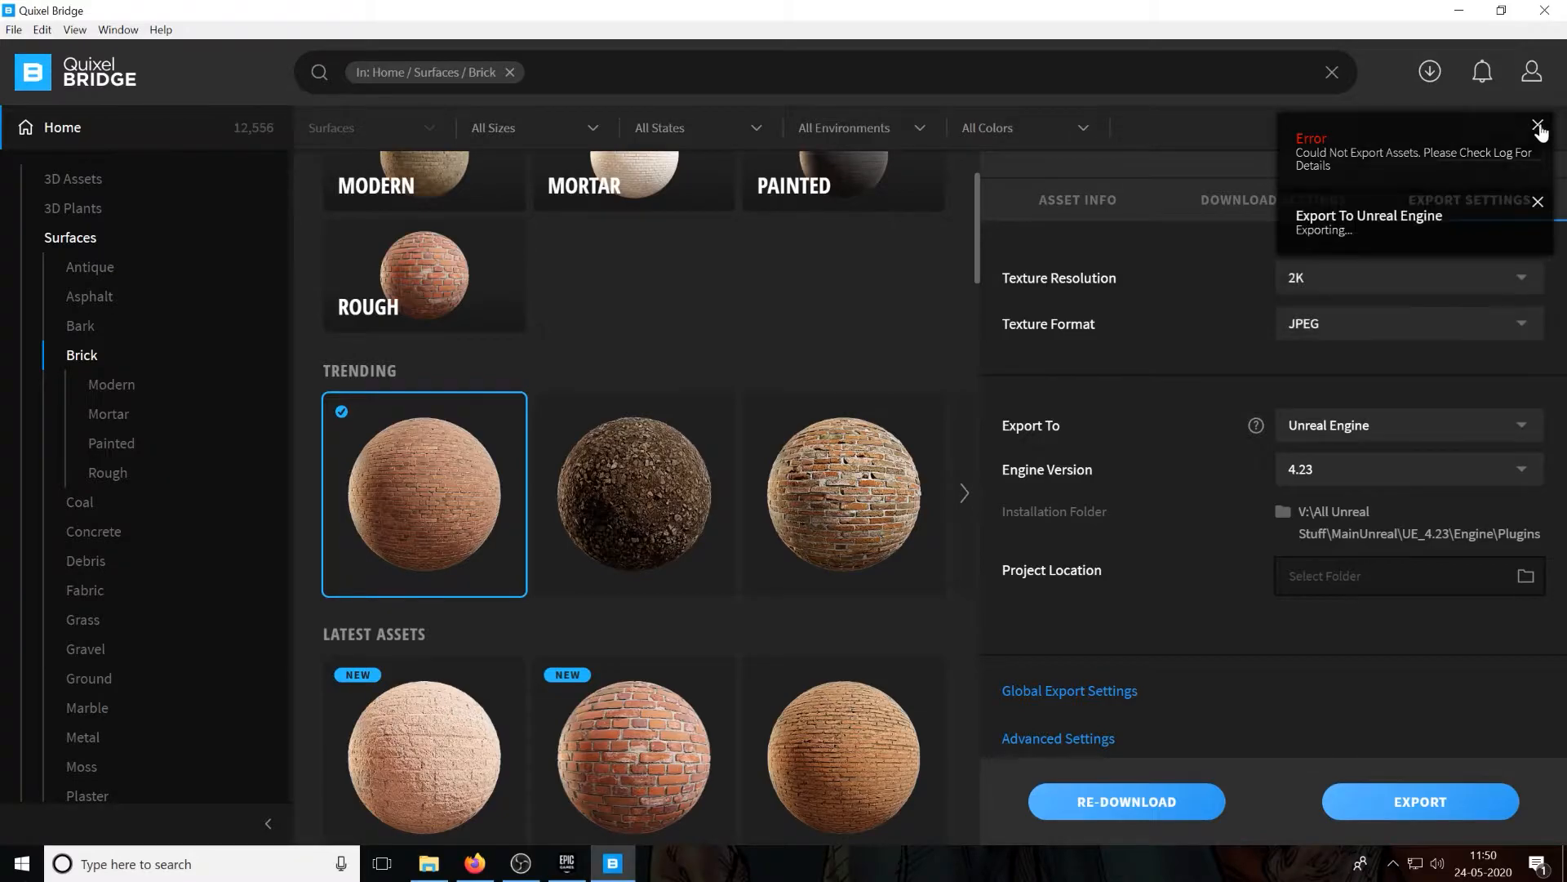
{"action": "left_click", "coordinate": [1538, 126]}
Step: Launch Unreal Engine and open the MetaTutorial project
{"action": "key", "text": "super"}
{"action": "type", "text": "unreal"}
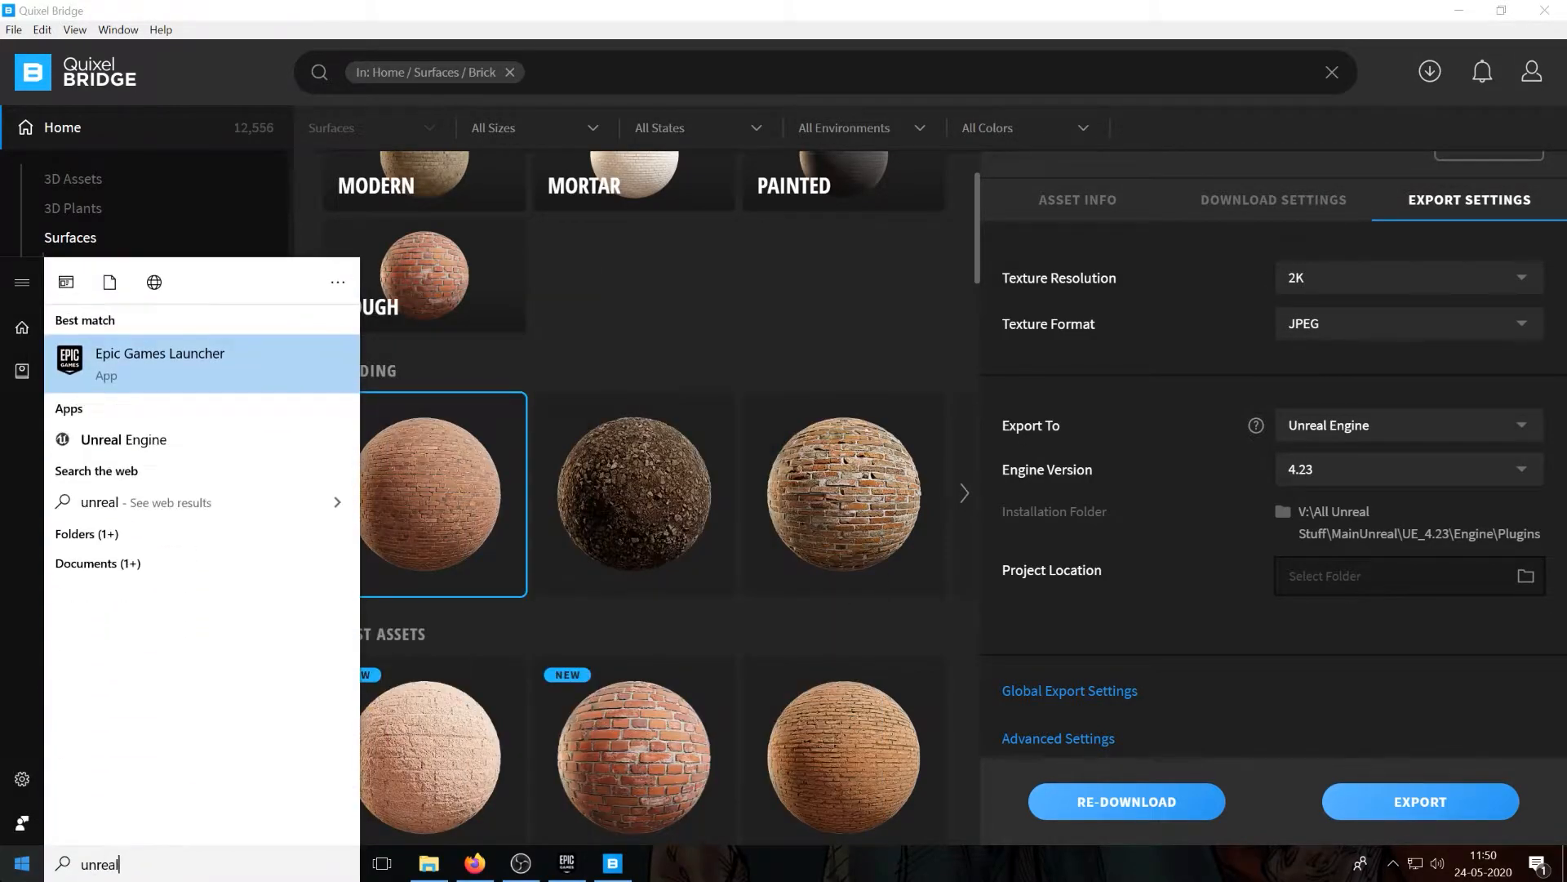
{"action": "key", "text": "Return"}
{"action": "left_click", "coordinate": [1432, 67]}
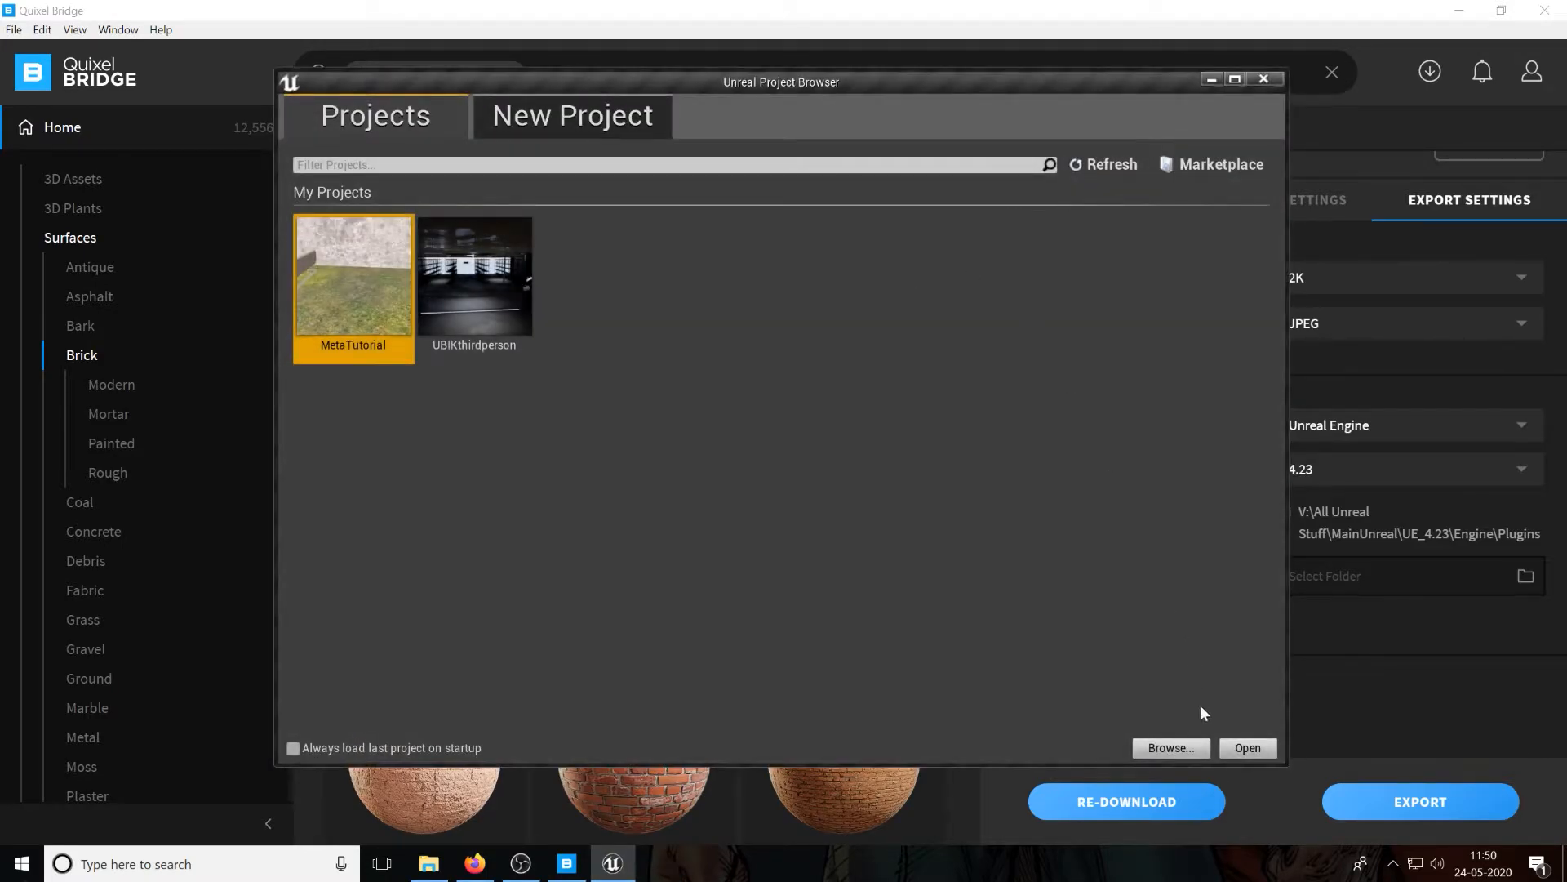
{"action": "left_click", "coordinate": [1246, 748]}
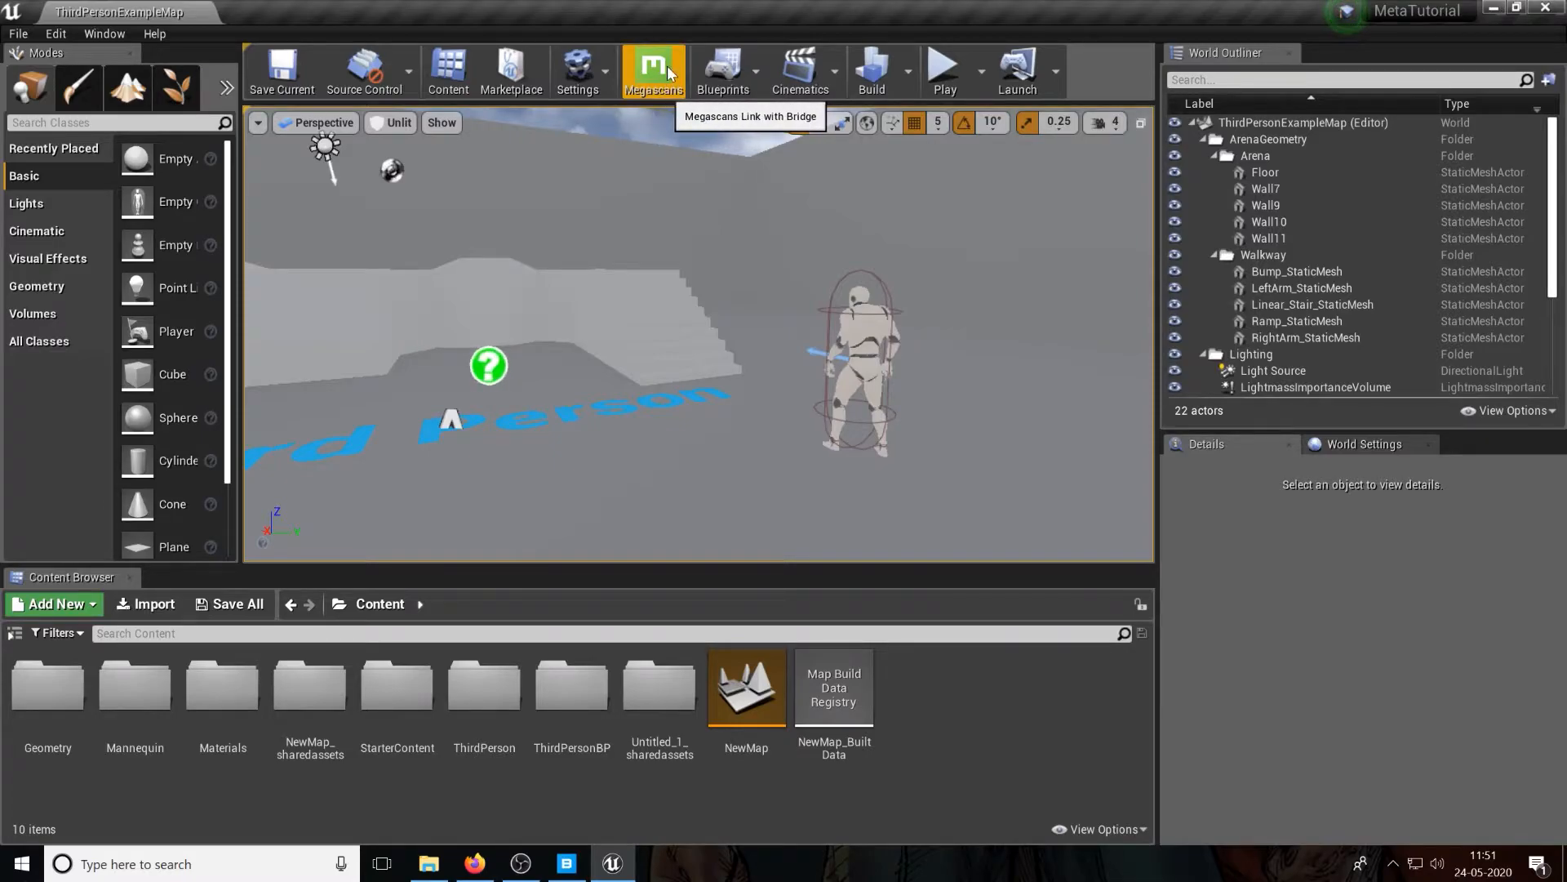
Step: Open the NewMap level and look over the Megascans plugin settings
{"action": "double_click", "coordinate": [747, 686]}
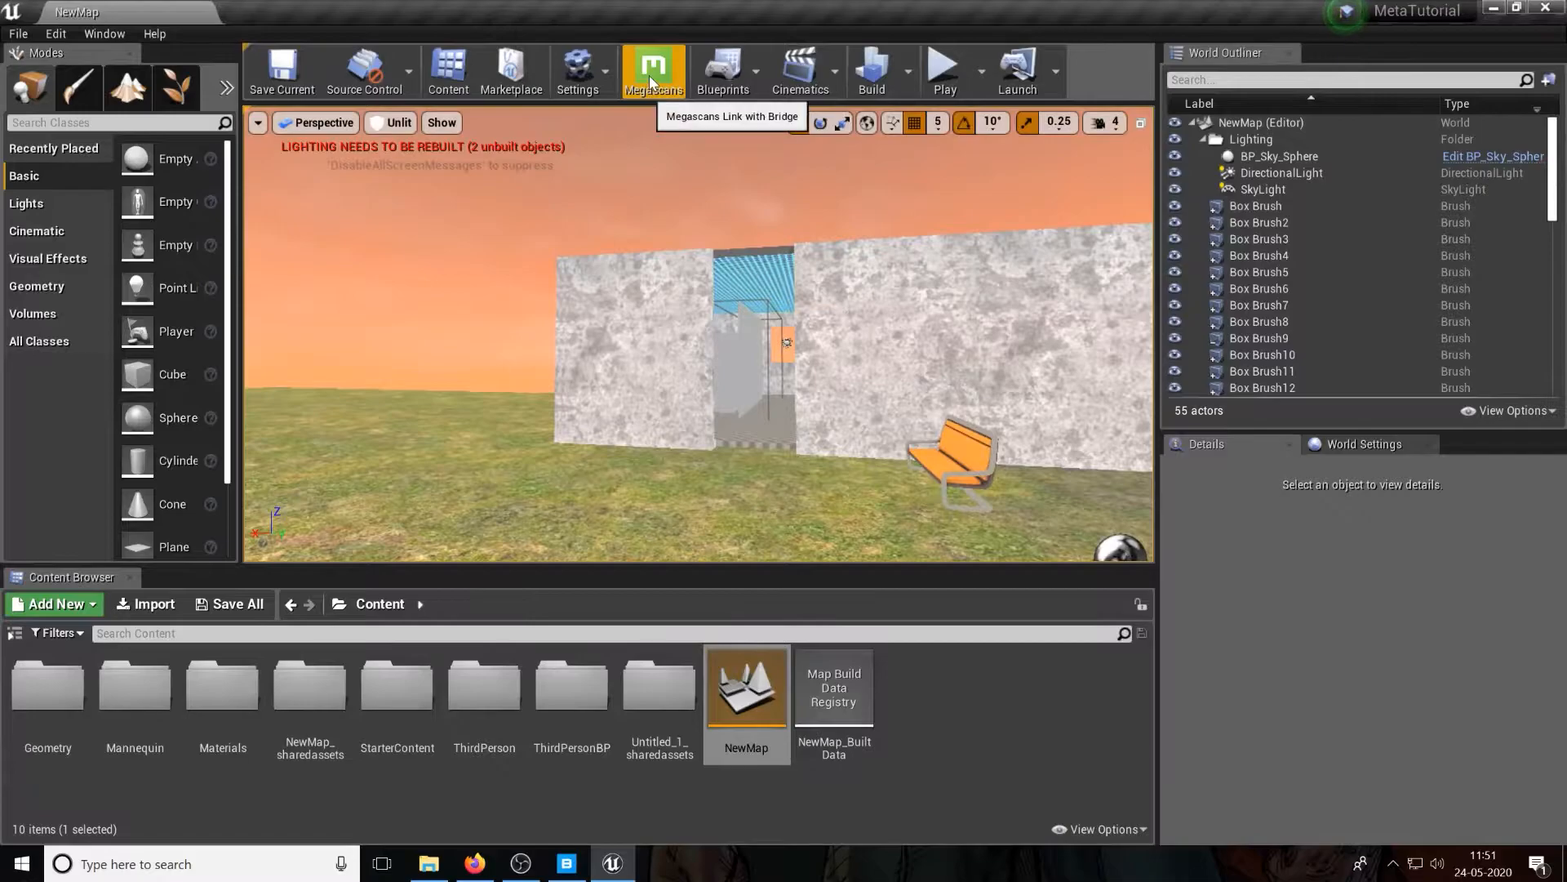
{"action": "left_click", "coordinate": [651, 69]}
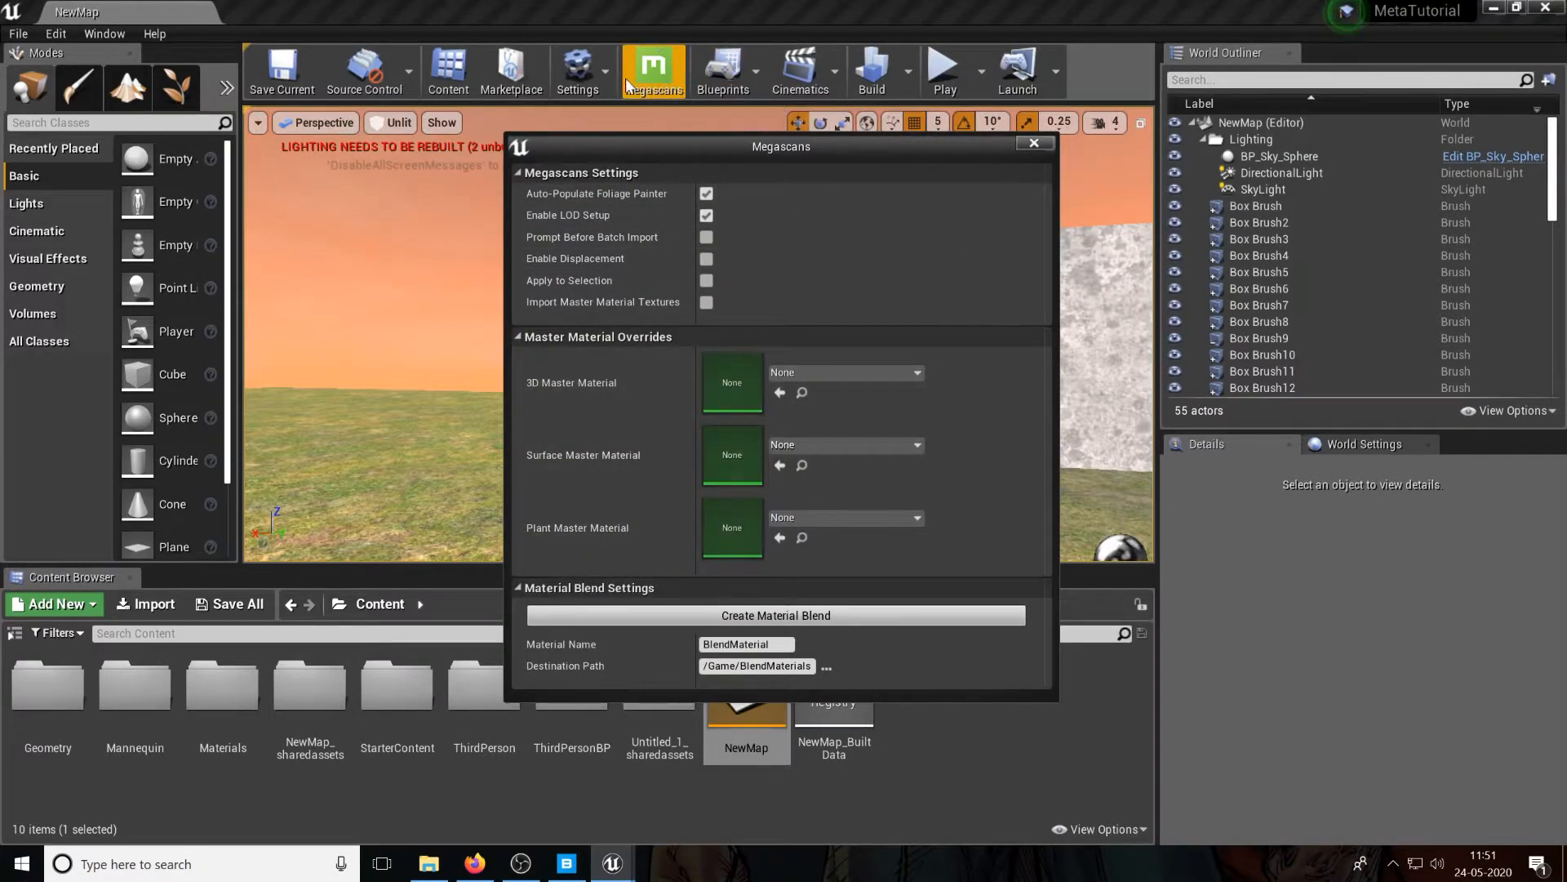
{"action": "left_click", "coordinate": [1047, 140]}
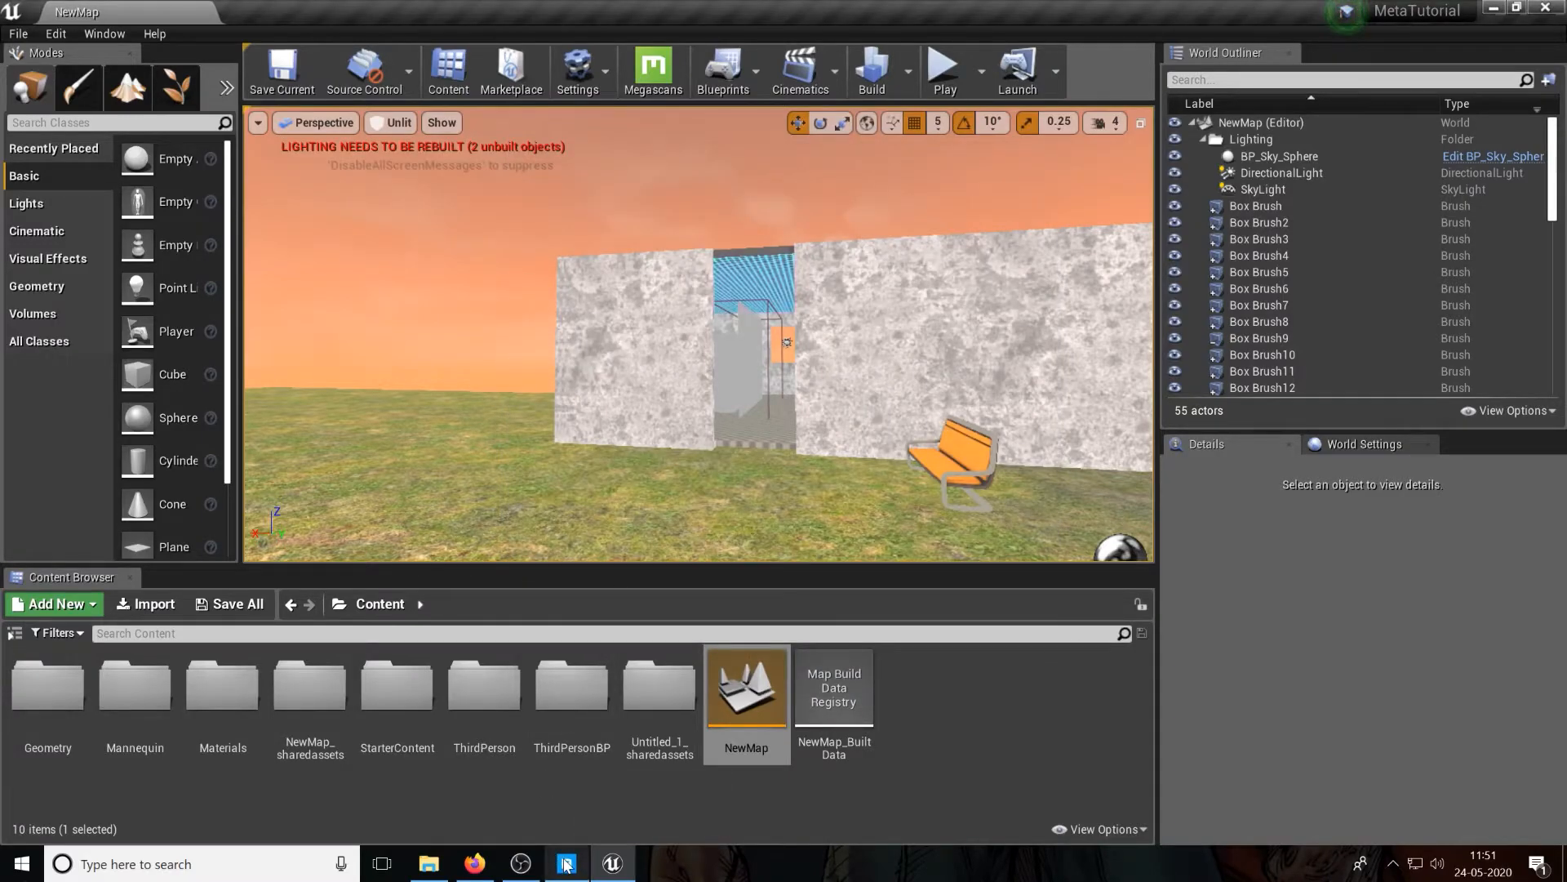
Step: Switch to Quixel Bridge and export the Brick Wall Worn 1x2 M material to Unreal Engine
{"action": "left_click", "coordinate": [567, 864]}
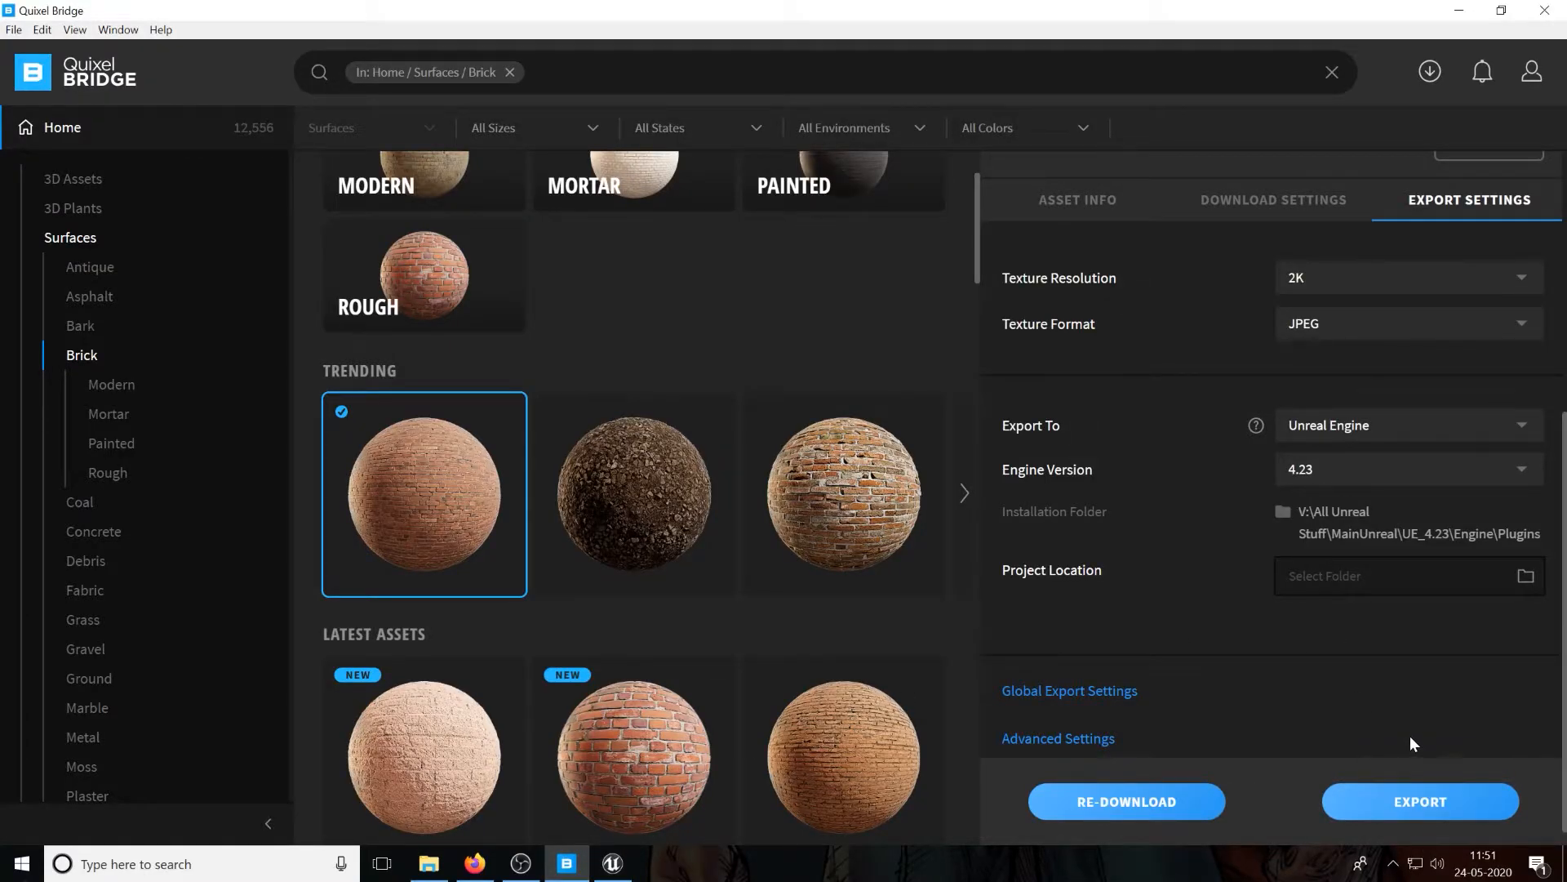
{"action": "left_click", "coordinate": [1431, 811]}
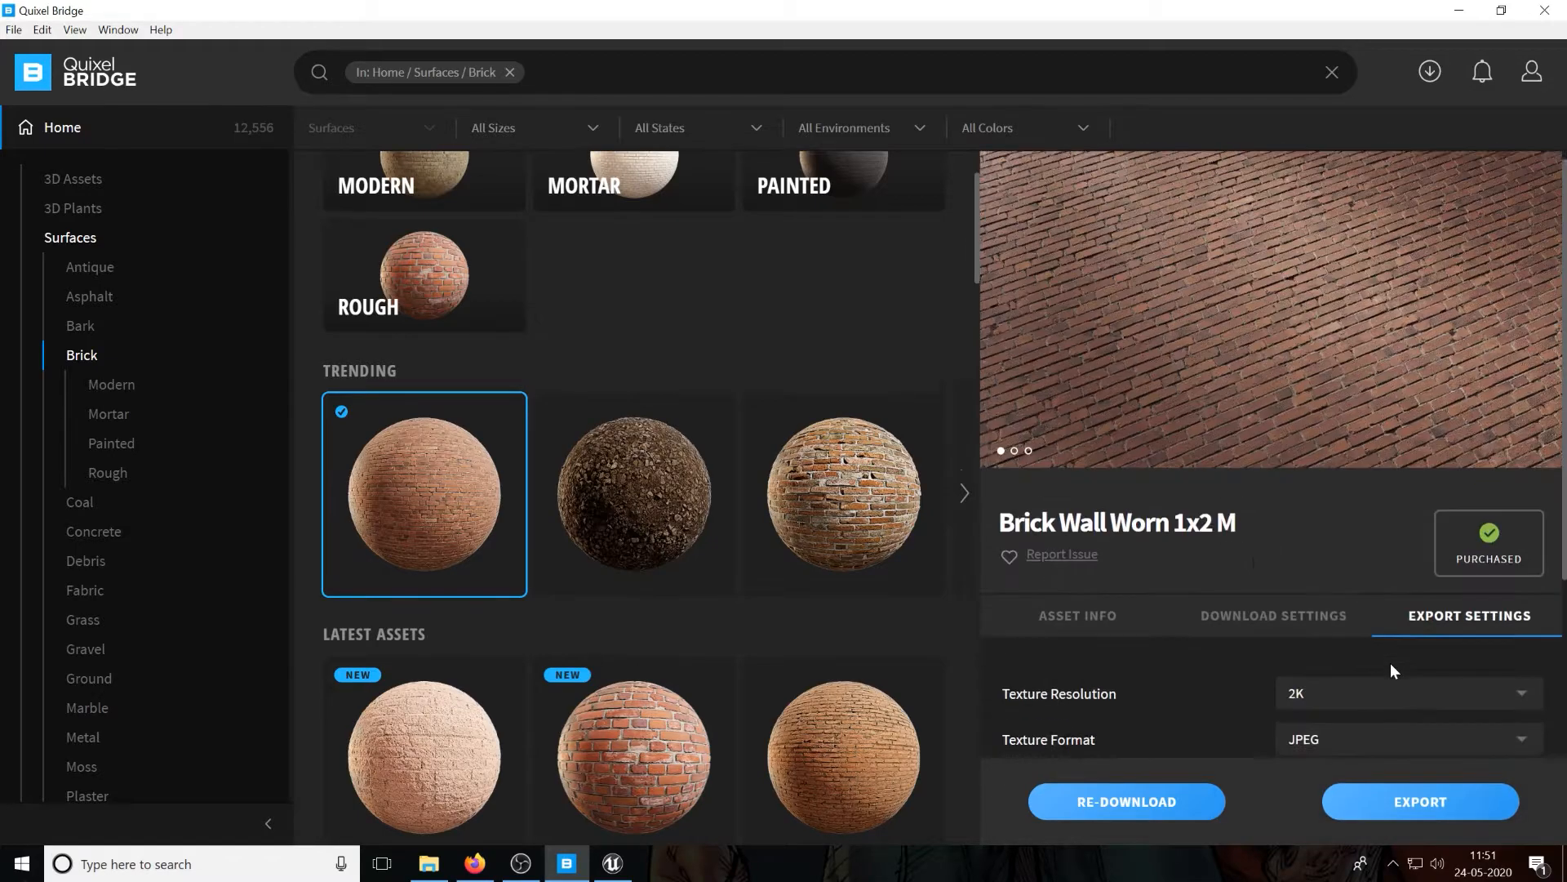
{"action": "scroll", "coordinate": [1372, 612], "scroll_direction": "down", "scroll_amount": 3}
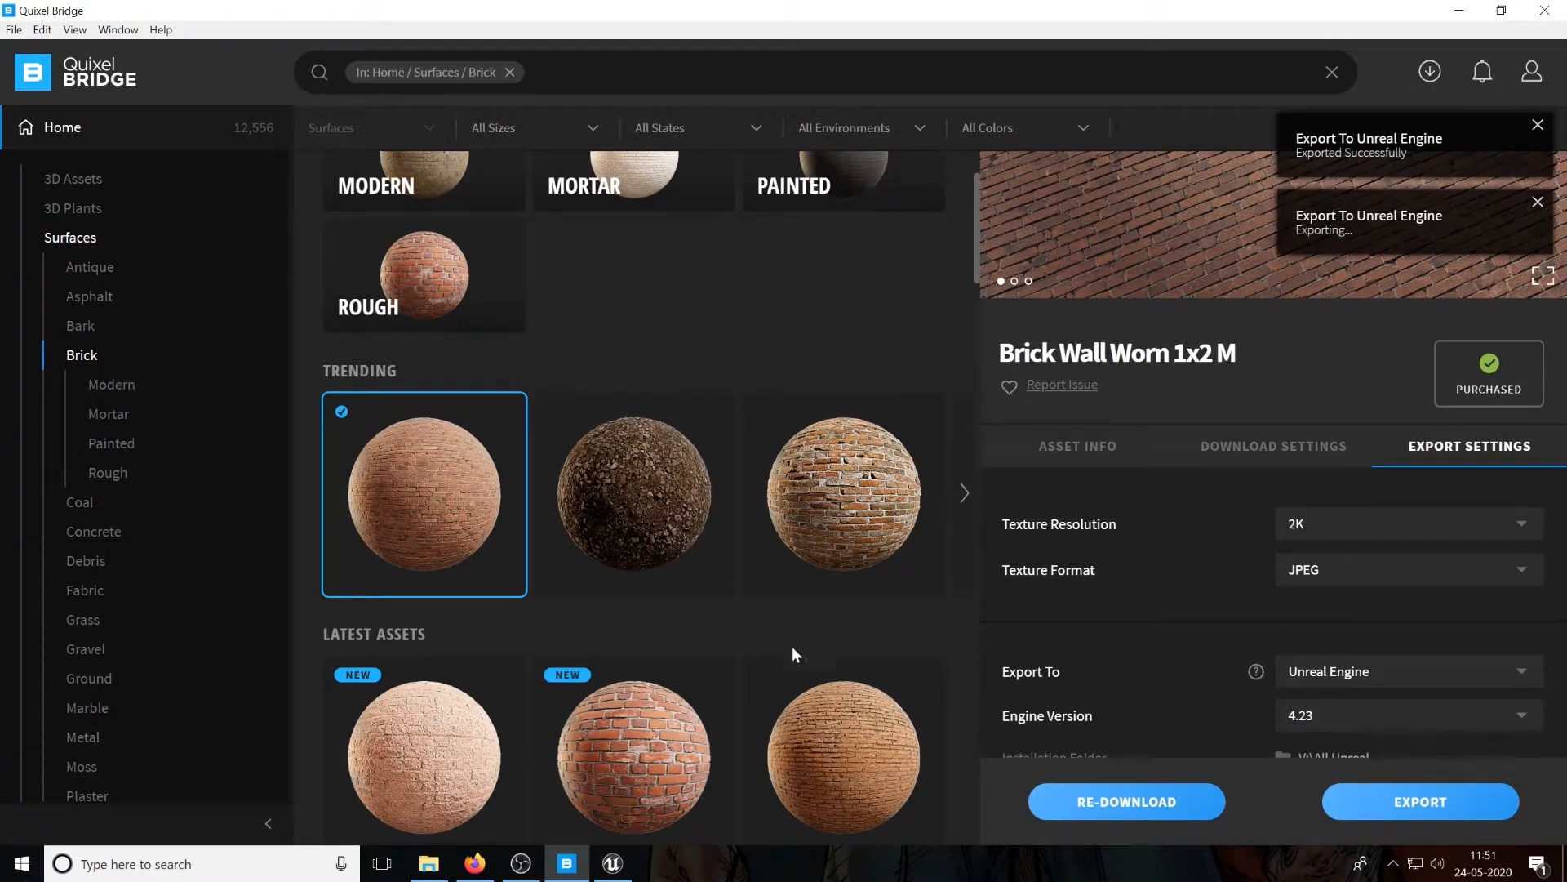
Step: Switch back to Unreal Engine and open the Brickwall_Worn_1x2_M_00 folder under Megascans/Surfaces
{"action": "left_click", "coordinate": [618, 872]}
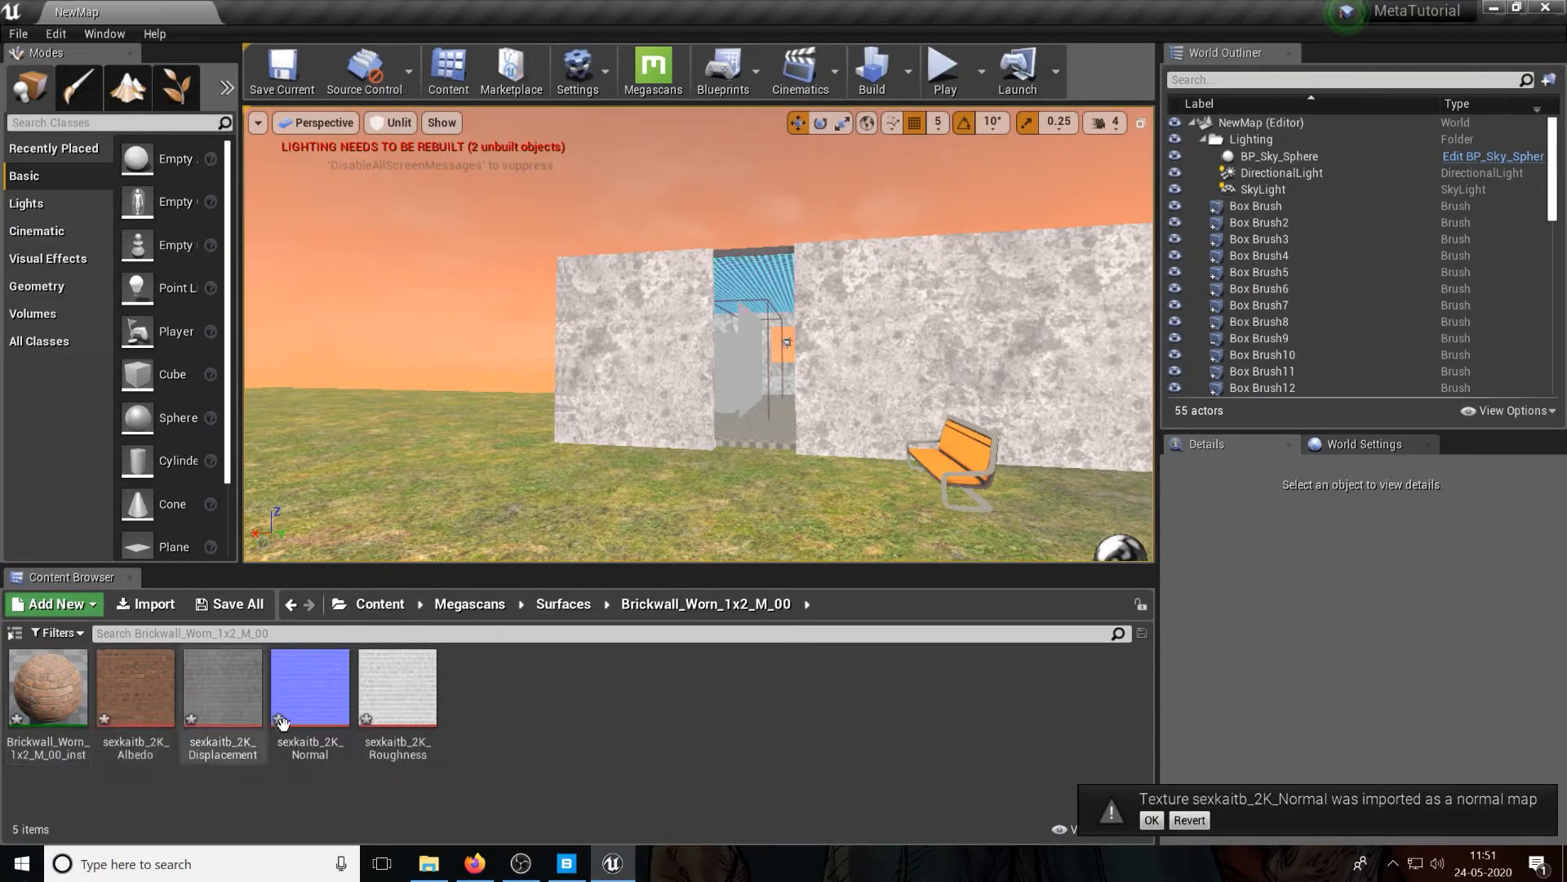
{"action": "left_click", "coordinate": [472, 605]}
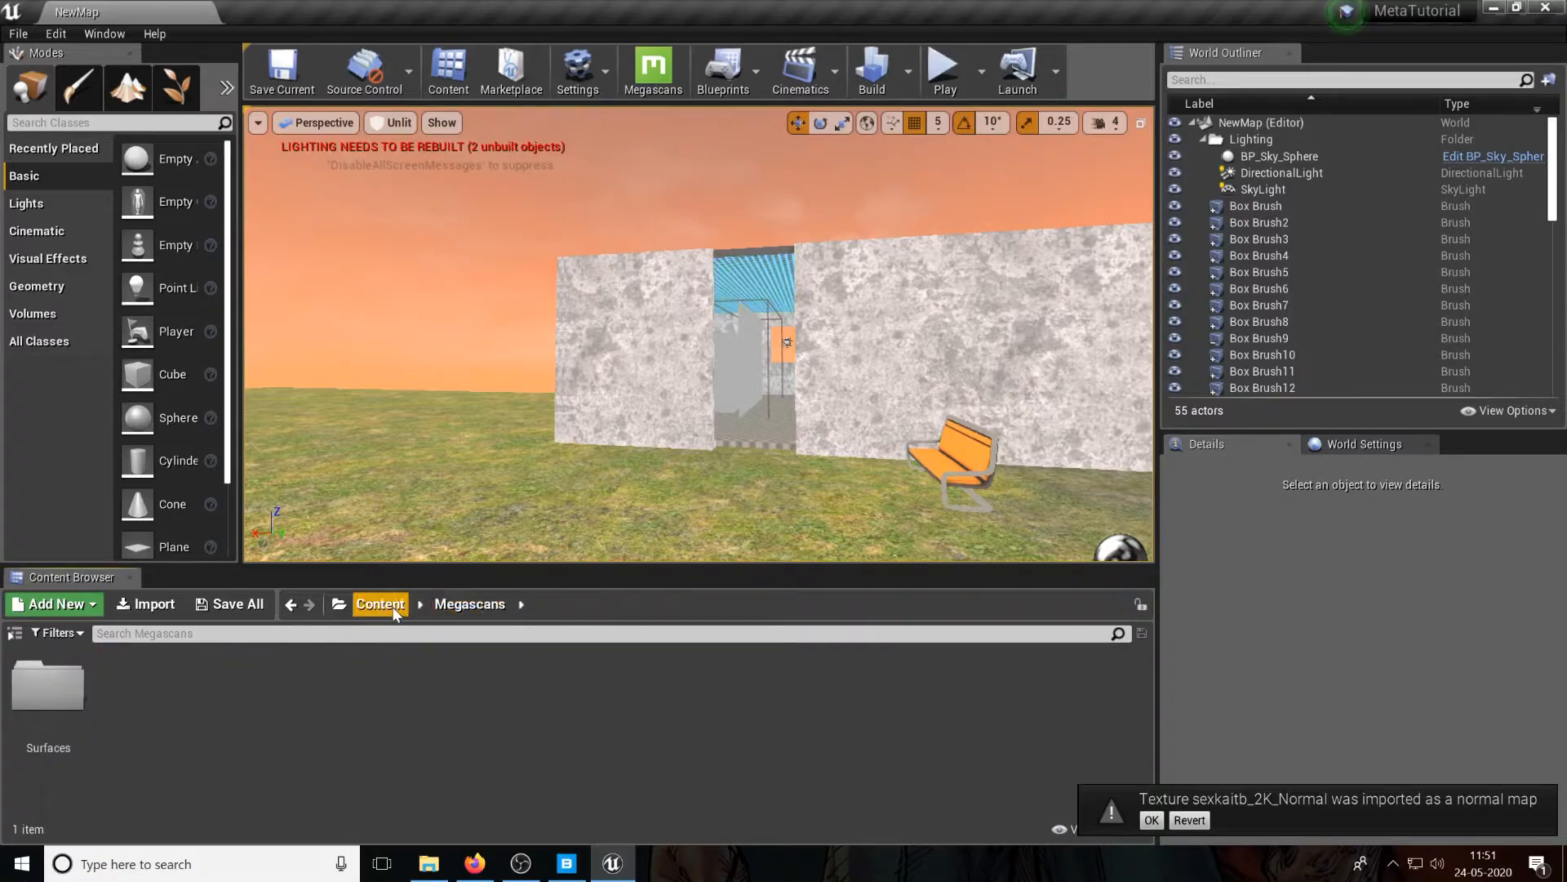
{"action": "double_click", "coordinate": [57, 682]}
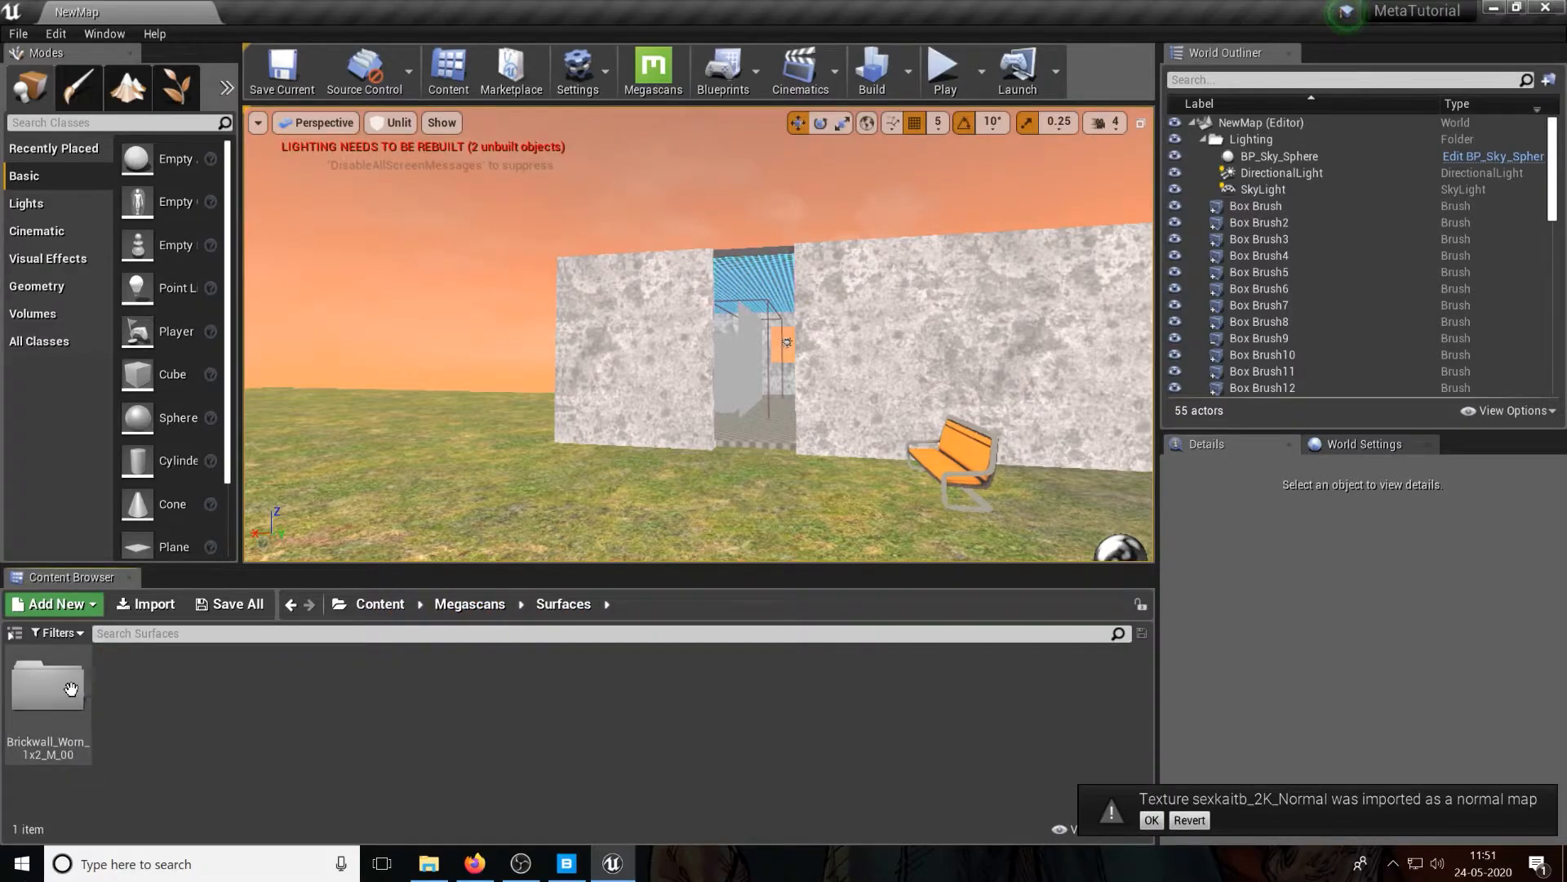
{"action": "double_click", "coordinate": [64, 671]}
Step: Apply the Brickwall_Worn_1x2_M_00_inst material to the concrete wall surfaces of the building in the level
{"action": "right_click_drag", "start_coordinate": [660, 535], "coordinate": [678, 508]}
{"action": "key", "text": "w"}
{"action": "key", "text": "a"}
{"action": "left_click", "coordinate": [676, 507]}
{"action": "left_click_drag", "start_coordinate": [60, 688], "coordinate": [682, 465]}
{"action": "right_click_drag", "start_coordinate": [683, 465], "coordinate": [640, 477]}
{"action": "key", "text": "s"}
{"action": "left_click_drag", "start_coordinate": [51, 690], "coordinate": [791, 368]}
{"action": "key", "text": "a"}
{"action": "right_click_drag", "start_coordinate": [791, 368], "coordinate": [822, 433]}
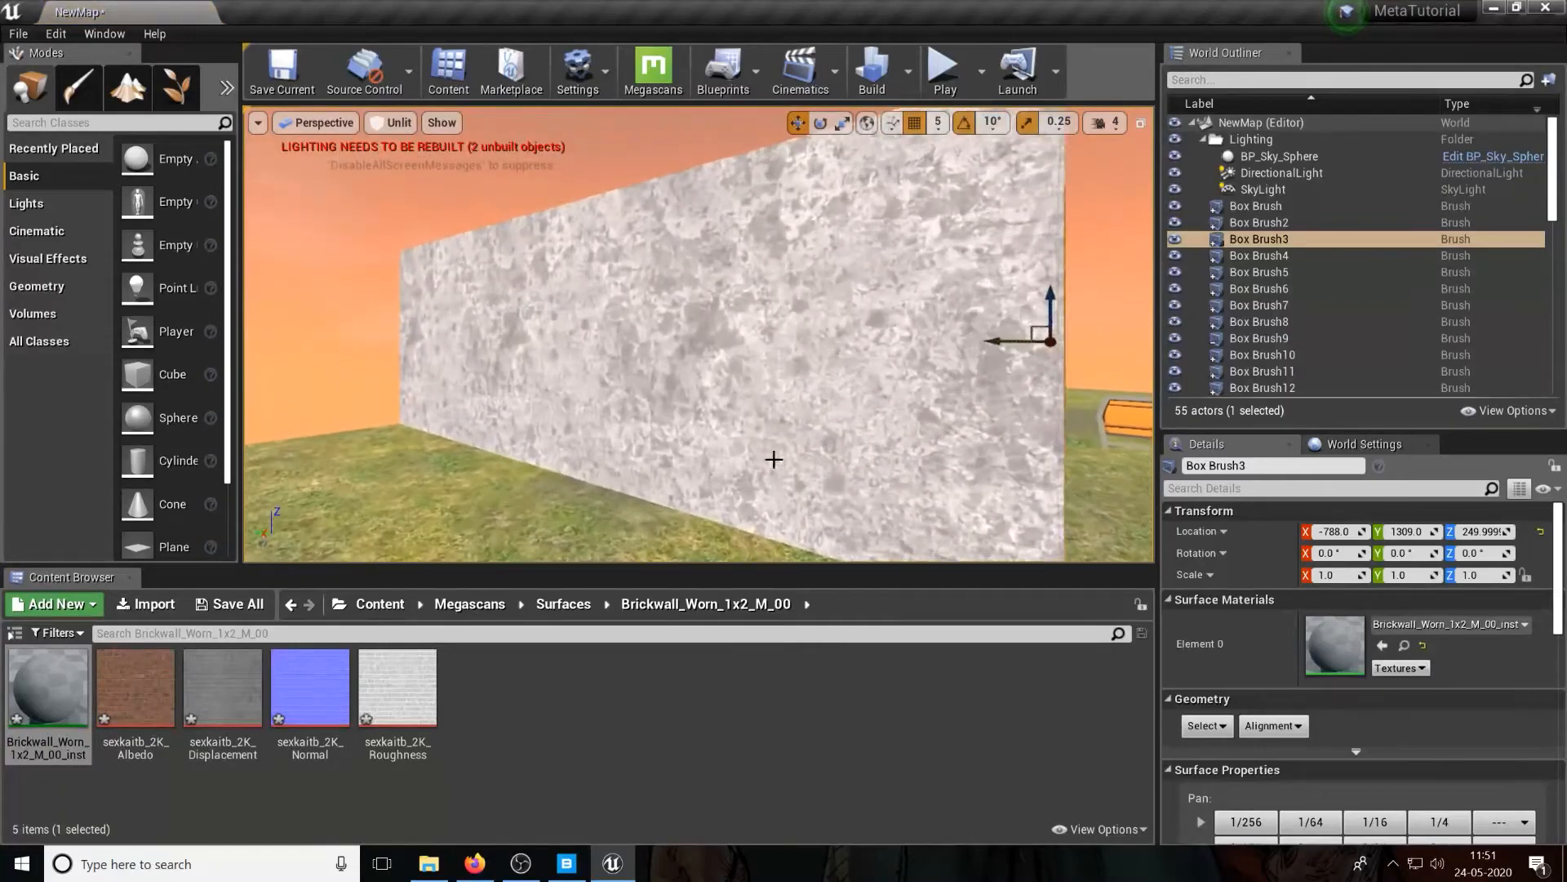
{"action": "left_click_drag", "start_coordinate": [66, 693], "coordinate": [805, 396]}
{"action": "key", "text": "a"}
{"action": "mouse_move", "coordinate": [805, 395]}
{"action": "right_mouse_down"}
{"action": "mouse_move", "coordinate": [849, 395]}
{"action": "mouse_move", "coordinate": [835, 396]}
{"action": "right_mouse_up"}
{"action": "left_click_drag", "start_coordinate": [51, 690], "coordinate": [360, 308]}
{"action": "key", "text": "a"}
{"action": "right_click_drag", "start_coordinate": [360, 308], "coordinate": [392, 315]}
{"action": "left_click_drag", "start_coordinate": [51, 690], "coordinate": [563, 351]}
{"action": "right_click_drag", "start_coordinate": [563, 351], "coordinate": [507, 351]}
{"action": "key", "text": "d"}
{"action": "left_click_drag", "start_coordinate": [65, 693], "coordinate": [534, 331]}
{"action": "right_click_drag", "start_coordinate": [533, 331], "coordinate": [514, 392]}
{"action": "key", "text": "w"}
{"action": "key", "text": "s"}
{"action": "key", "text": "w"}
{"action": "key", "text": "s"}
Step: Open the Brickwall_Worn_1x2_M_00_inst material instance and override its UV tiling with 0.5
{"action": "double_click", "coordinate": [42, 673]}
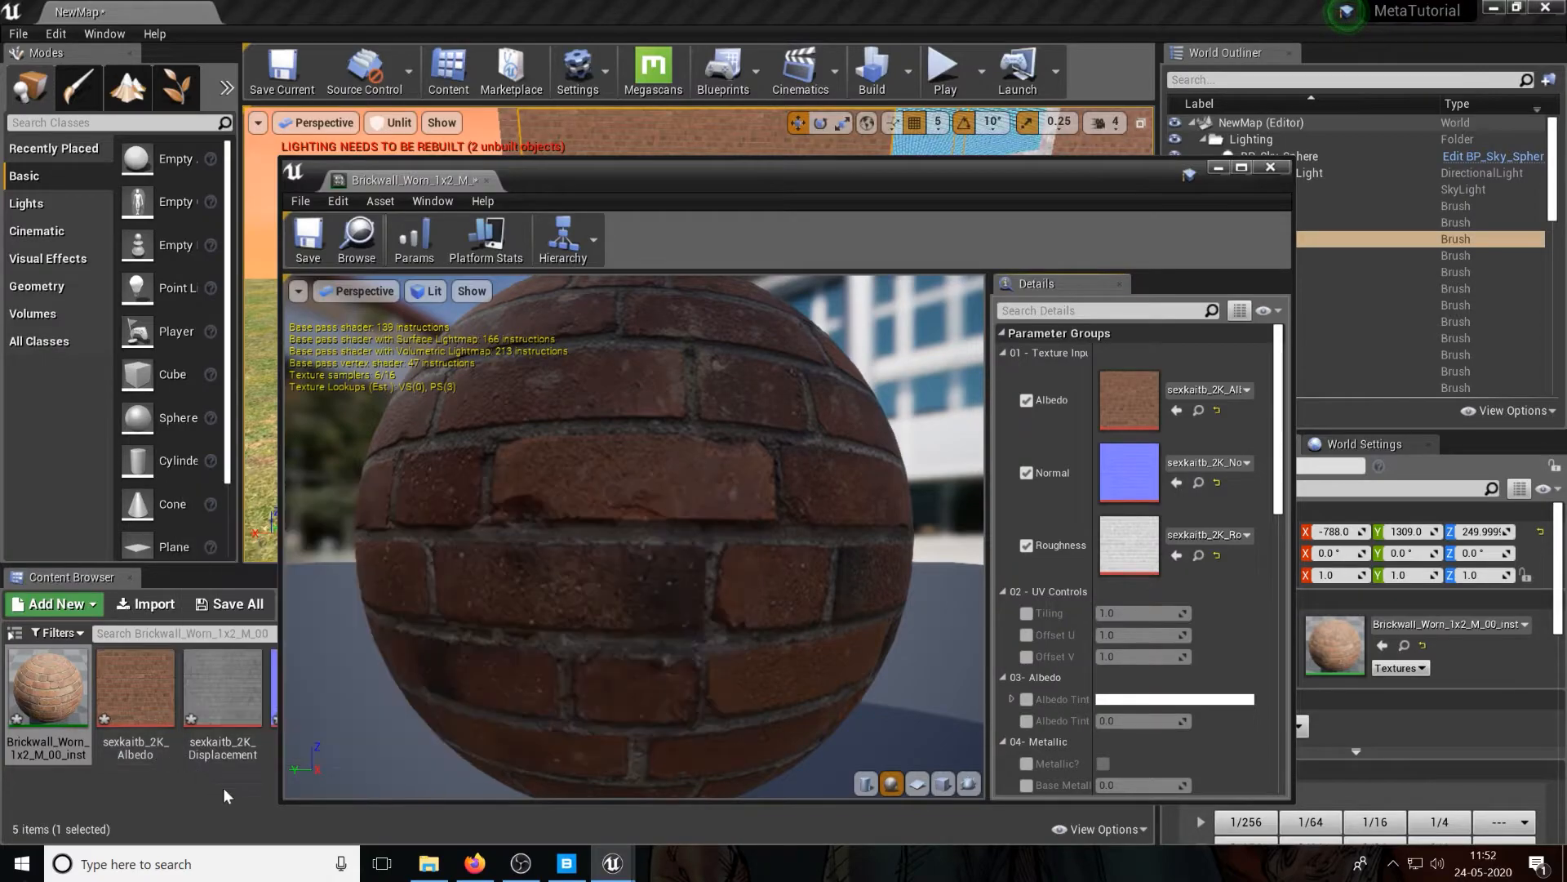
{"action": "scroll", "coordinate": [667, 544], "scroll_direction": "up", "scroll_amount": 6}
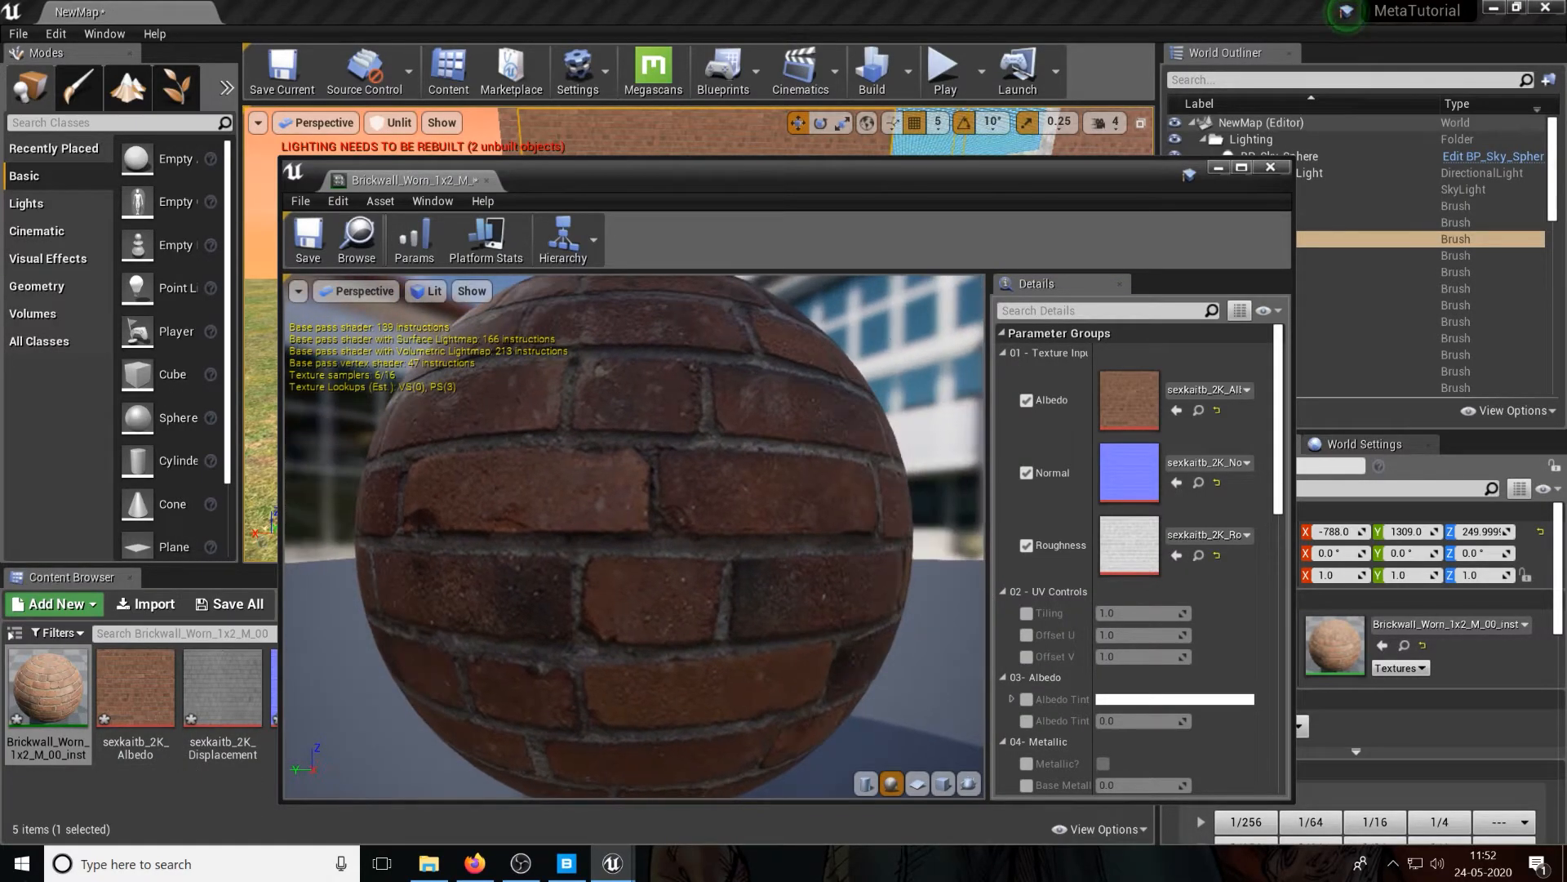
{"action": "scroll", "coordinate": [669, 544], "scroll_direction": "down", "scroll_amount": 5}
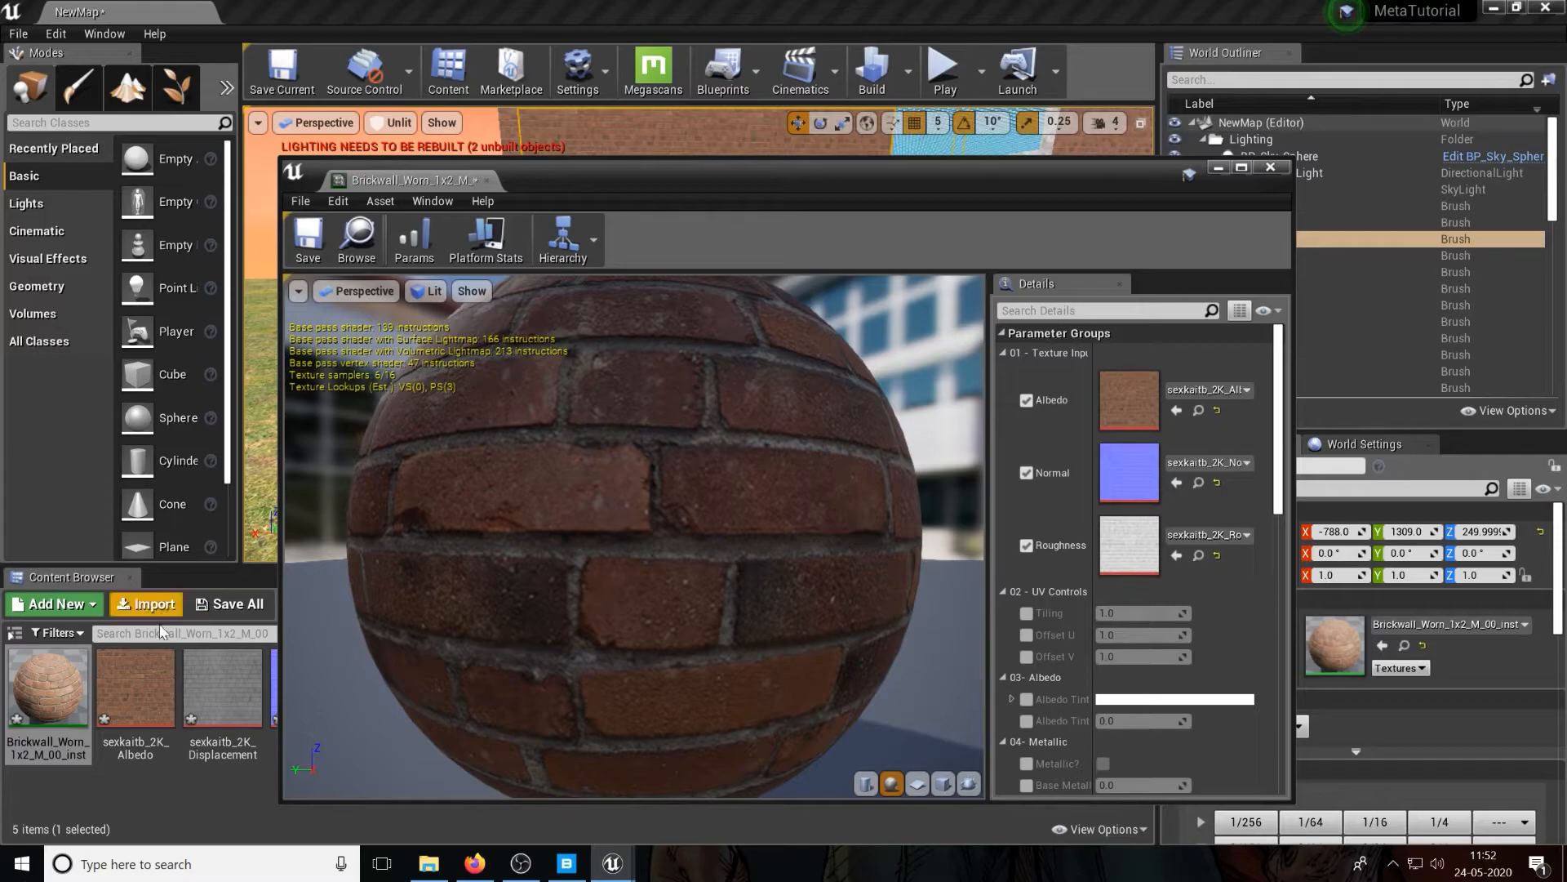
{"action": "scroll", "coordinate": [1210, 498], "scroll_direction": "down", "scroll_amount": 3}
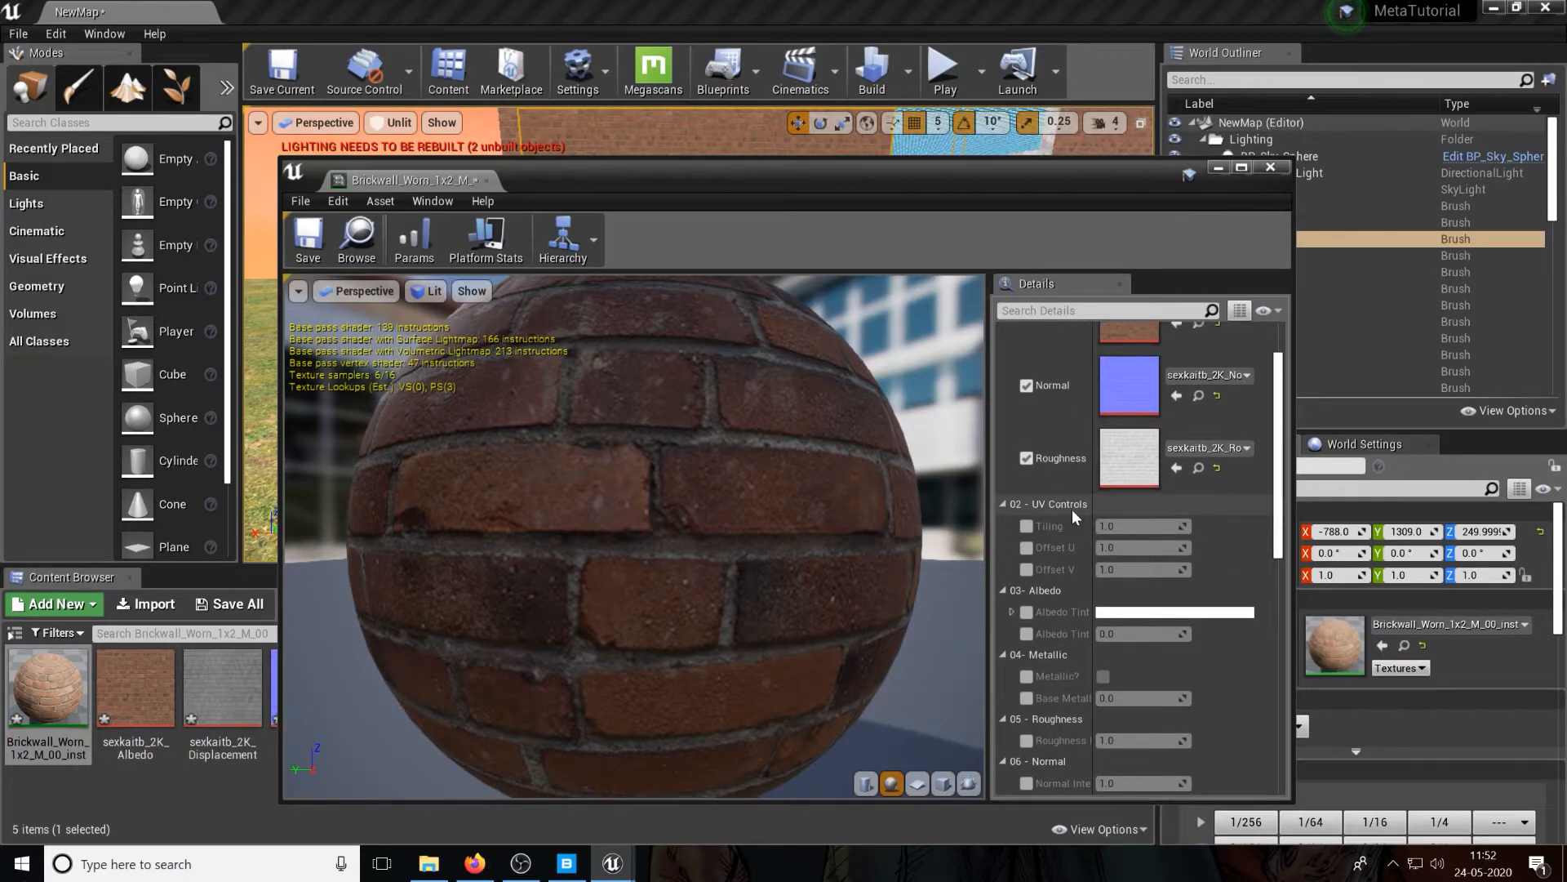
{"action": "scroll", "coordinate": [1062, 520], "scroll_direction": "down", "scroll_amount": 3}
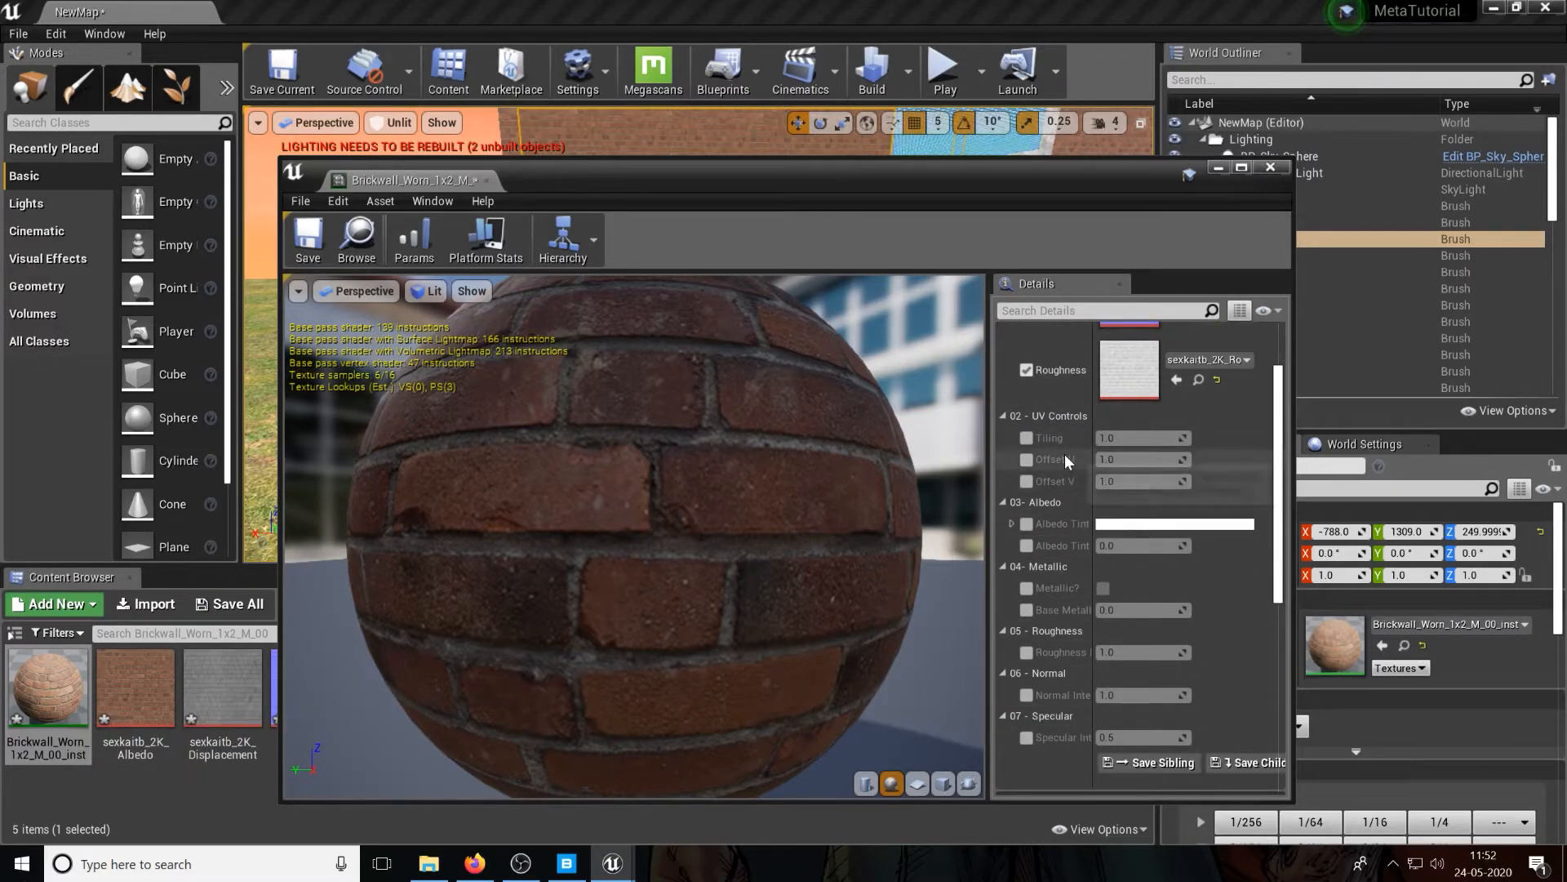
{"action": "left_click", "coordinate": [1026, 438]}
{"action": "left_click", "coordinate": [1119, 437]}
{"action": "type", "text": "0"}
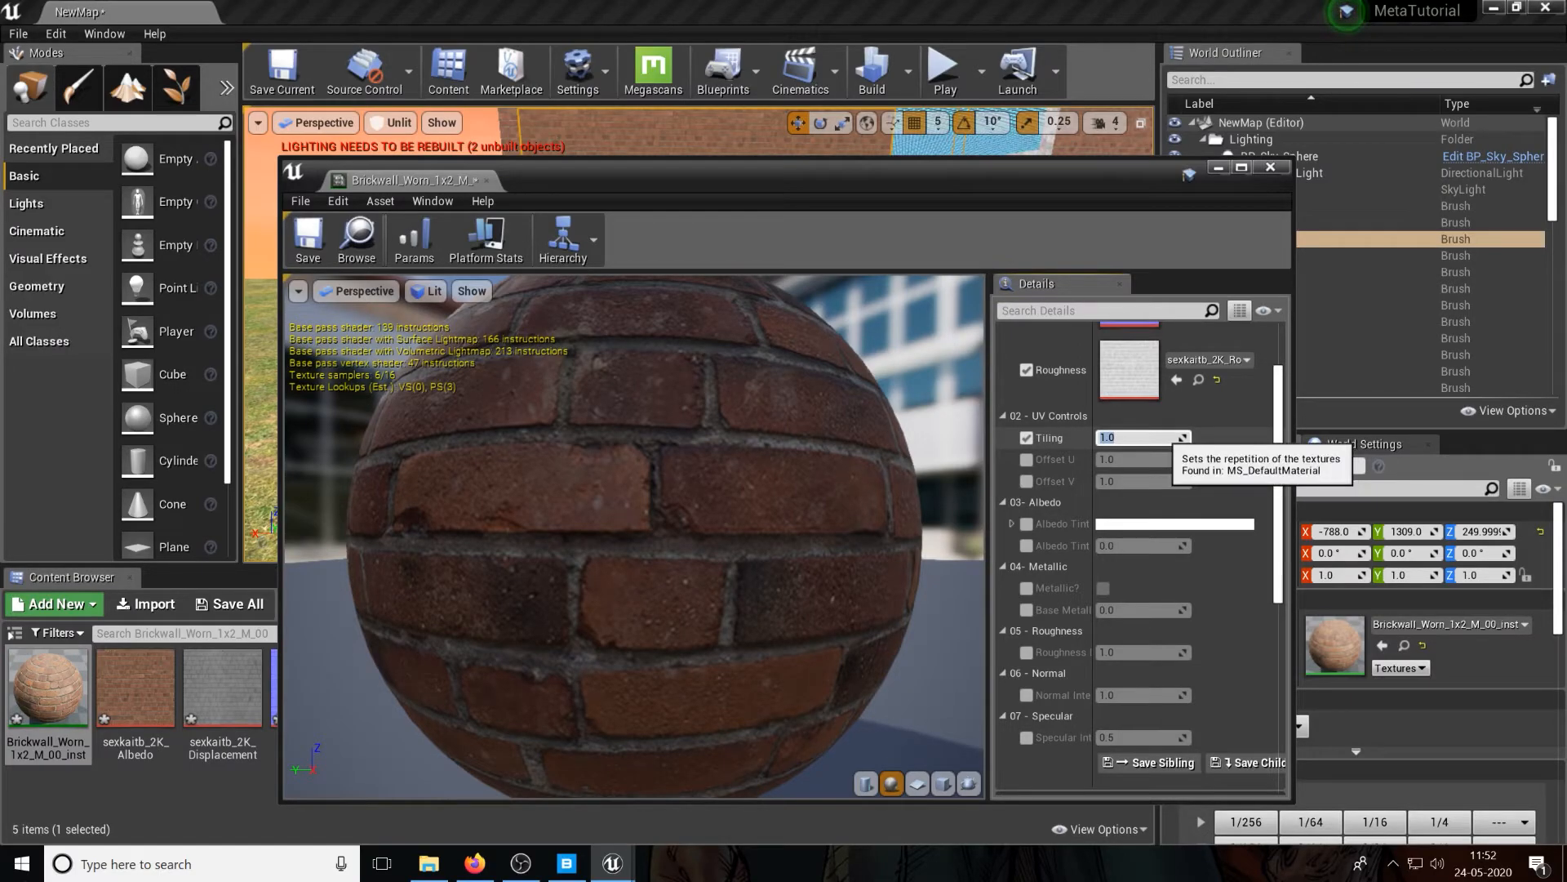
{"action": "type", "text": ".5"}
{"action": "key", "text": "Return"}
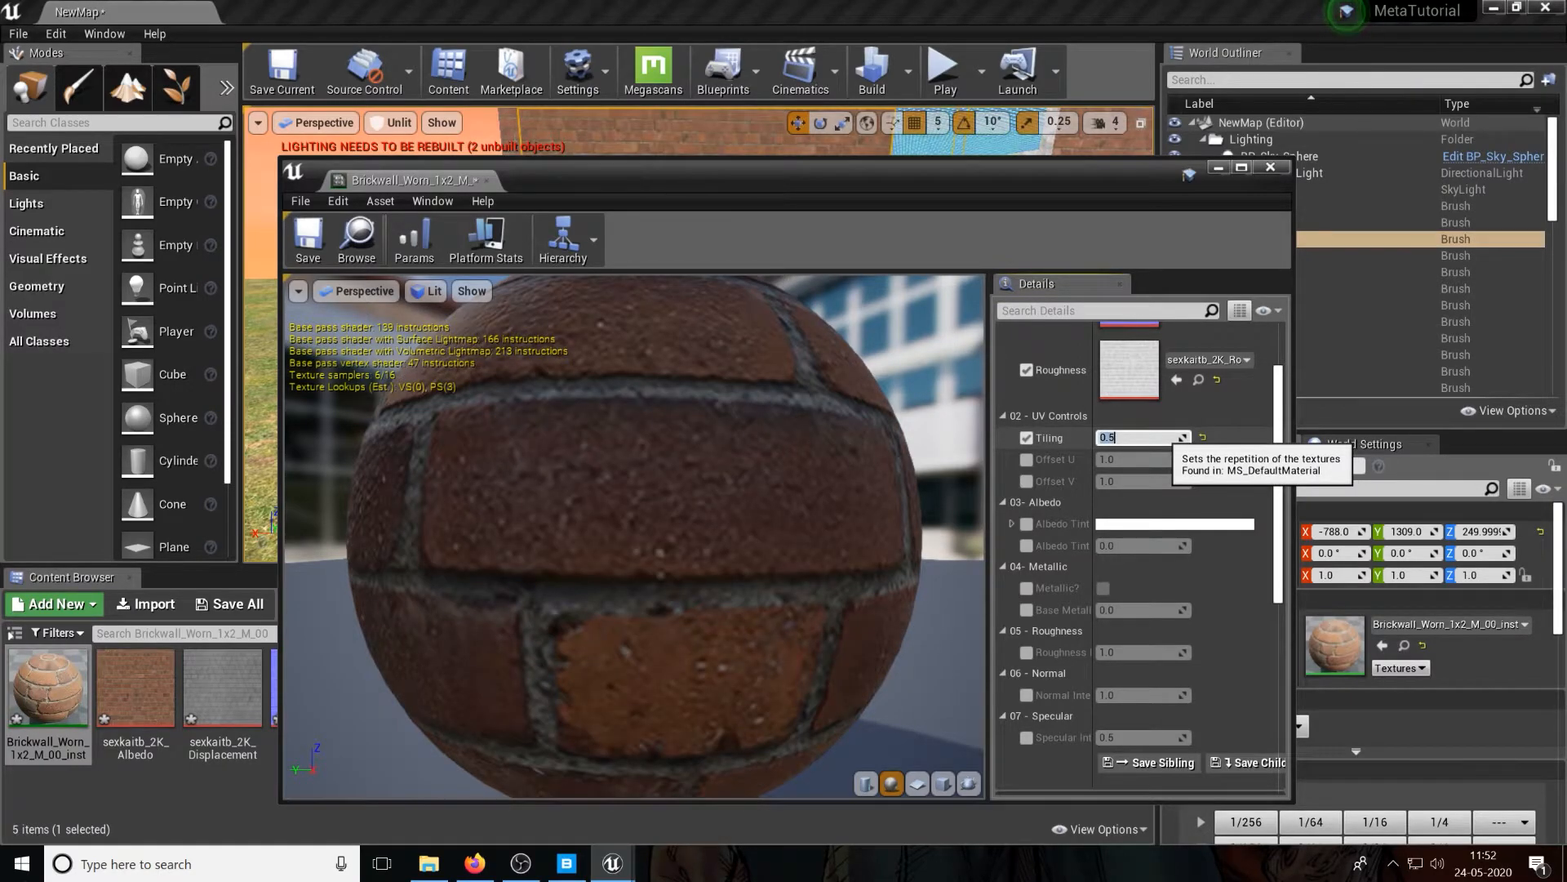
Step: Enable the roughness and normal intensity overrides at 1.0 in the brick material instance and close its editor
{"action": "scroll", "coordinate": [871, 463], "scroll_direction": "up", "scroll_amount": 5}
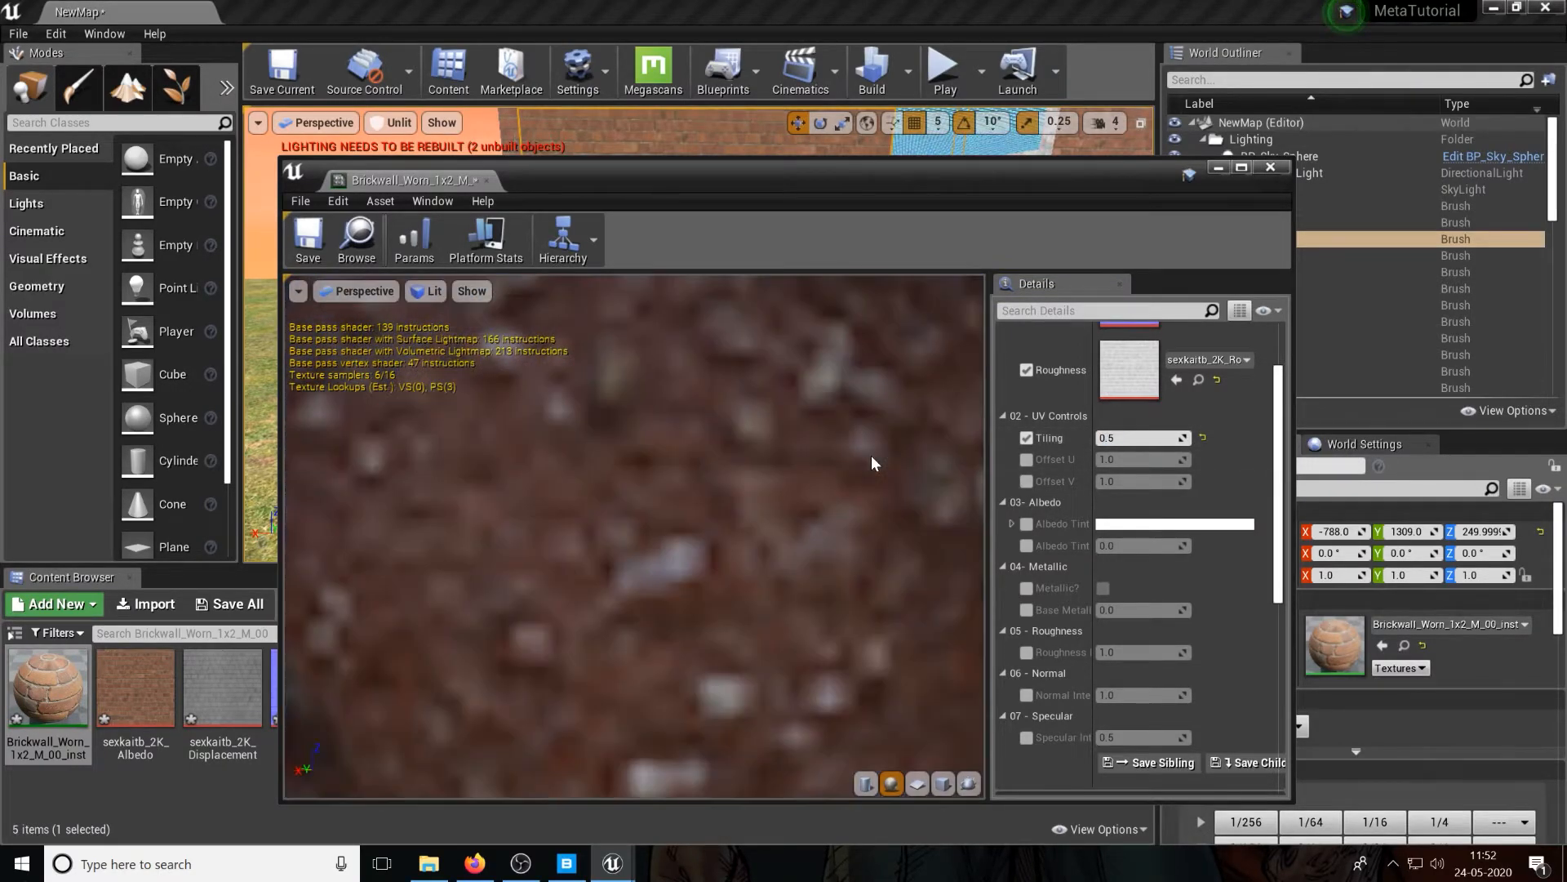
{"action": "scroll", "coordinate": [870, 456], "scroll_direction": "down", "scroll_amount": 5}
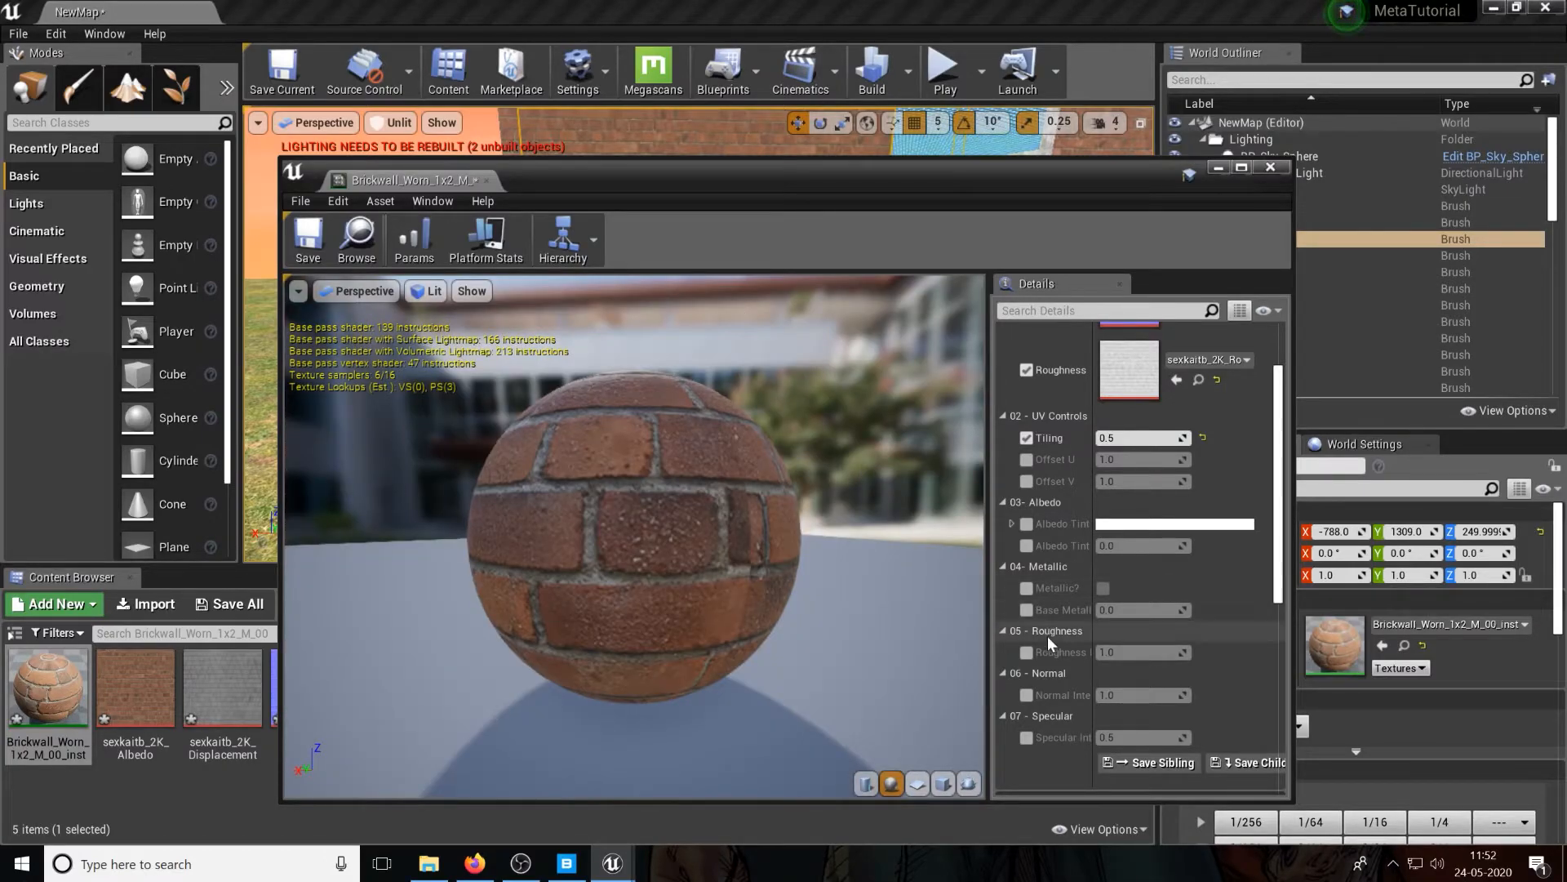
{"action": "left_click", "coordinate": [1027, 653]}
{"action": "left_click", "coordinate": [1168, 653]}
{"action": "key", "text": "Return"}
{"action": "left_click", "coordinate": [1026, 694]}
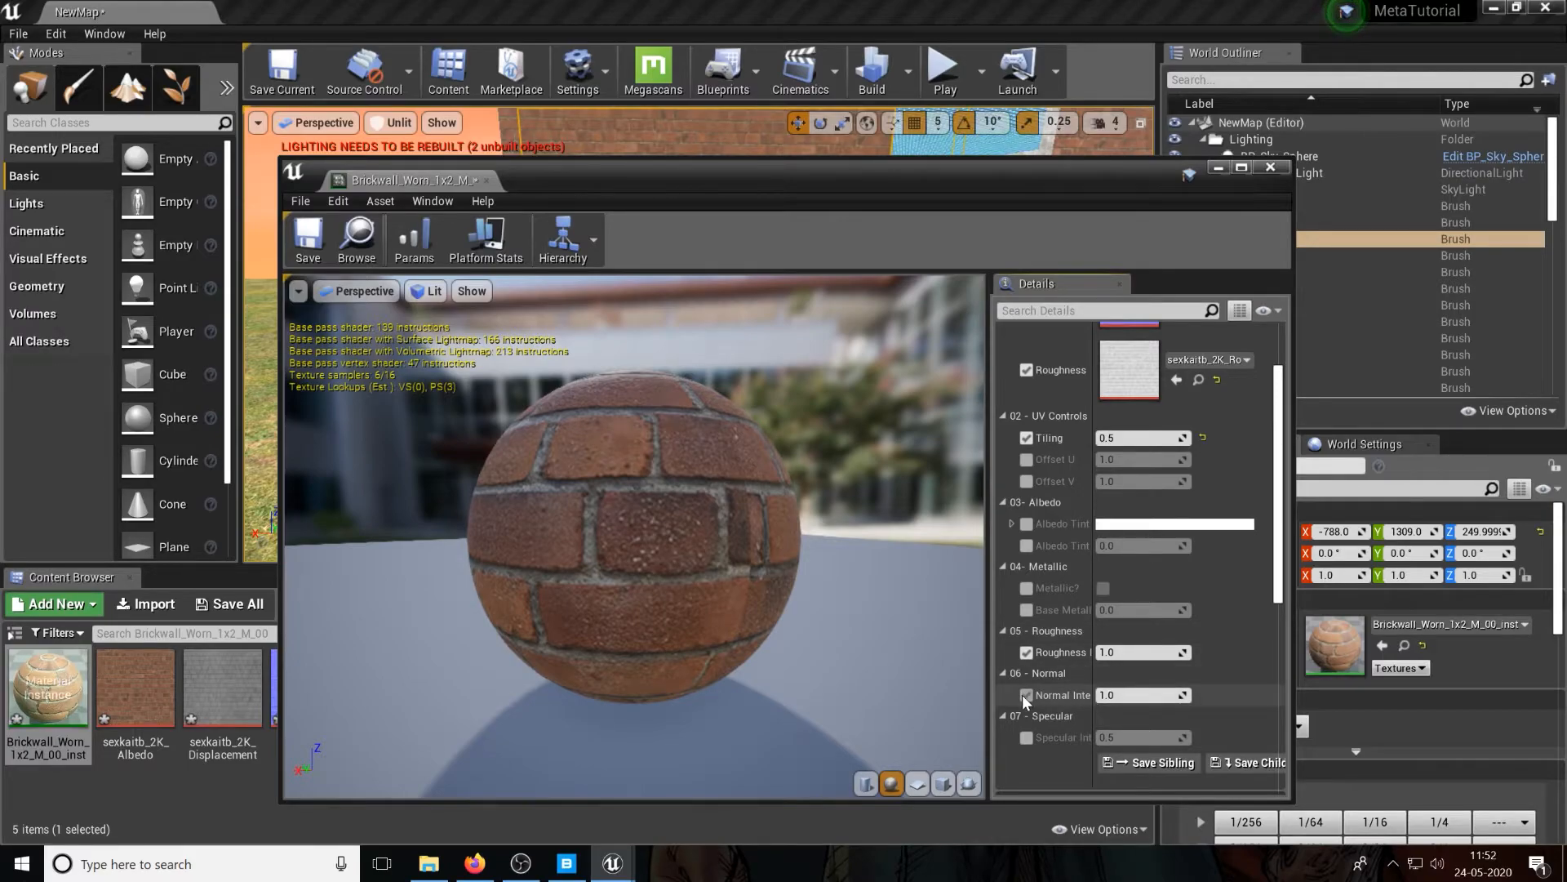
{"action": "mouse_move", "coordinate": [653, 539]}
{"action": "left_mouse_down"}
{"action": "mouse_move", "coordinate": [571, 539]}
{"action": "mouse_move", "coordinate": [653, 555]}
{"action": "mouse_move", "coordinate": [620, 620]}
{"action": "mouse_move", "coordinate": [678, 564]}
{"action": "mouse_move", "coordinate": [669, 547]}
{"action": "left_mouse_up"}
{"action": "scroll", "coordinate": [1160, 641], "scroll_direction": "up", "scroll_amount": 5}
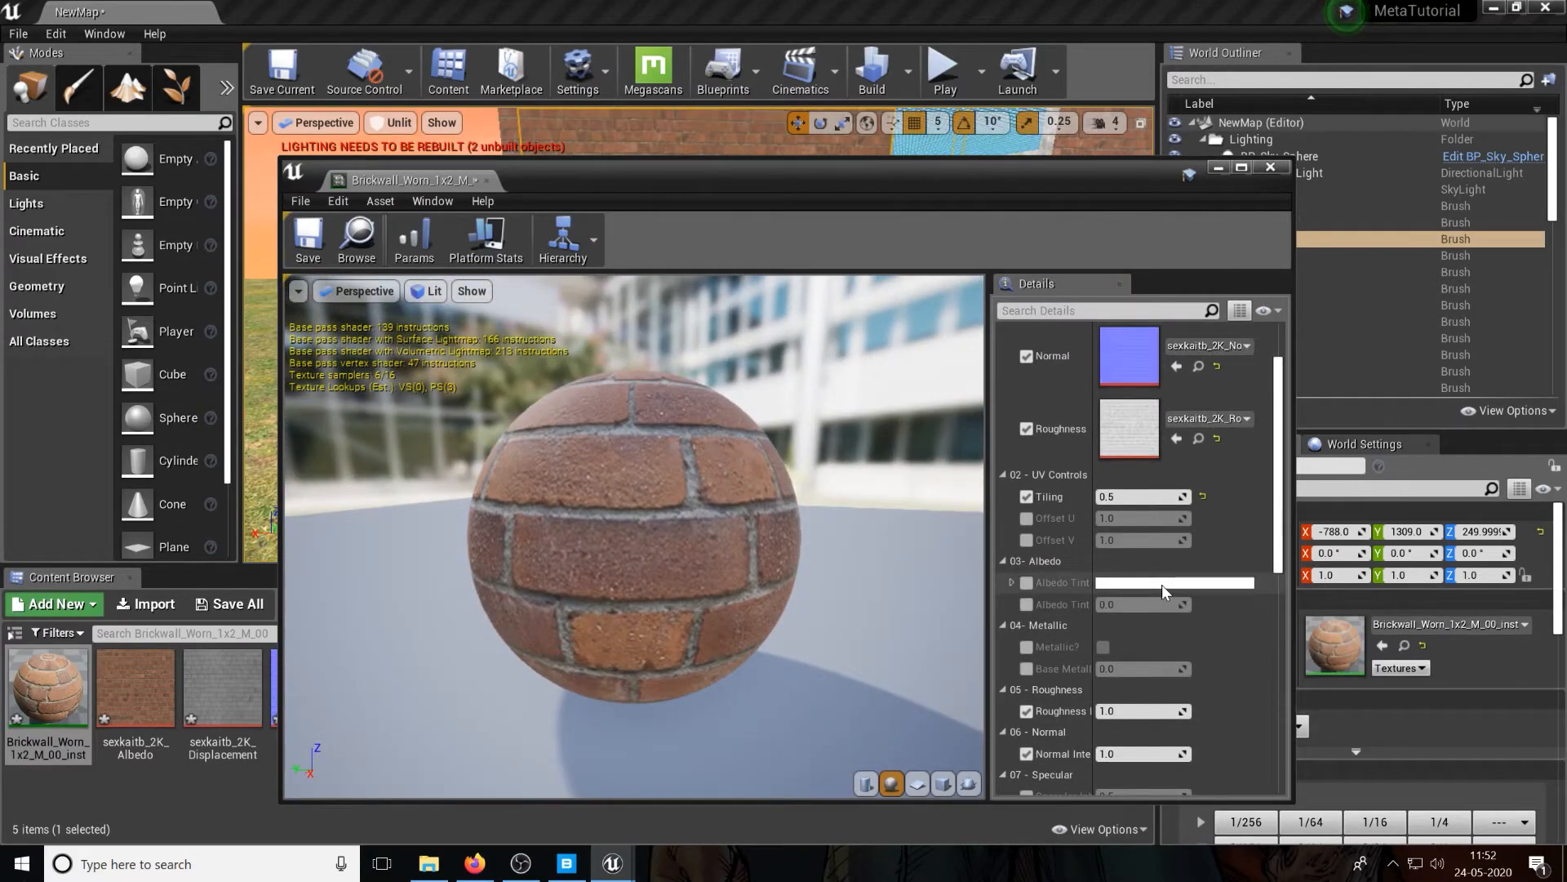
{"action": "left_click", "coordinate": [1270, 168]}
{"action": "mouse_move", "coordinate": [978, 296]}
{"action": "right_mouse_down"}
{"action": "mouse_move", "coordinate": [1102, 331]}
{"action": "mouse_move", "coordinate": [977, 297]}
{"action": "right_mouse_up"}
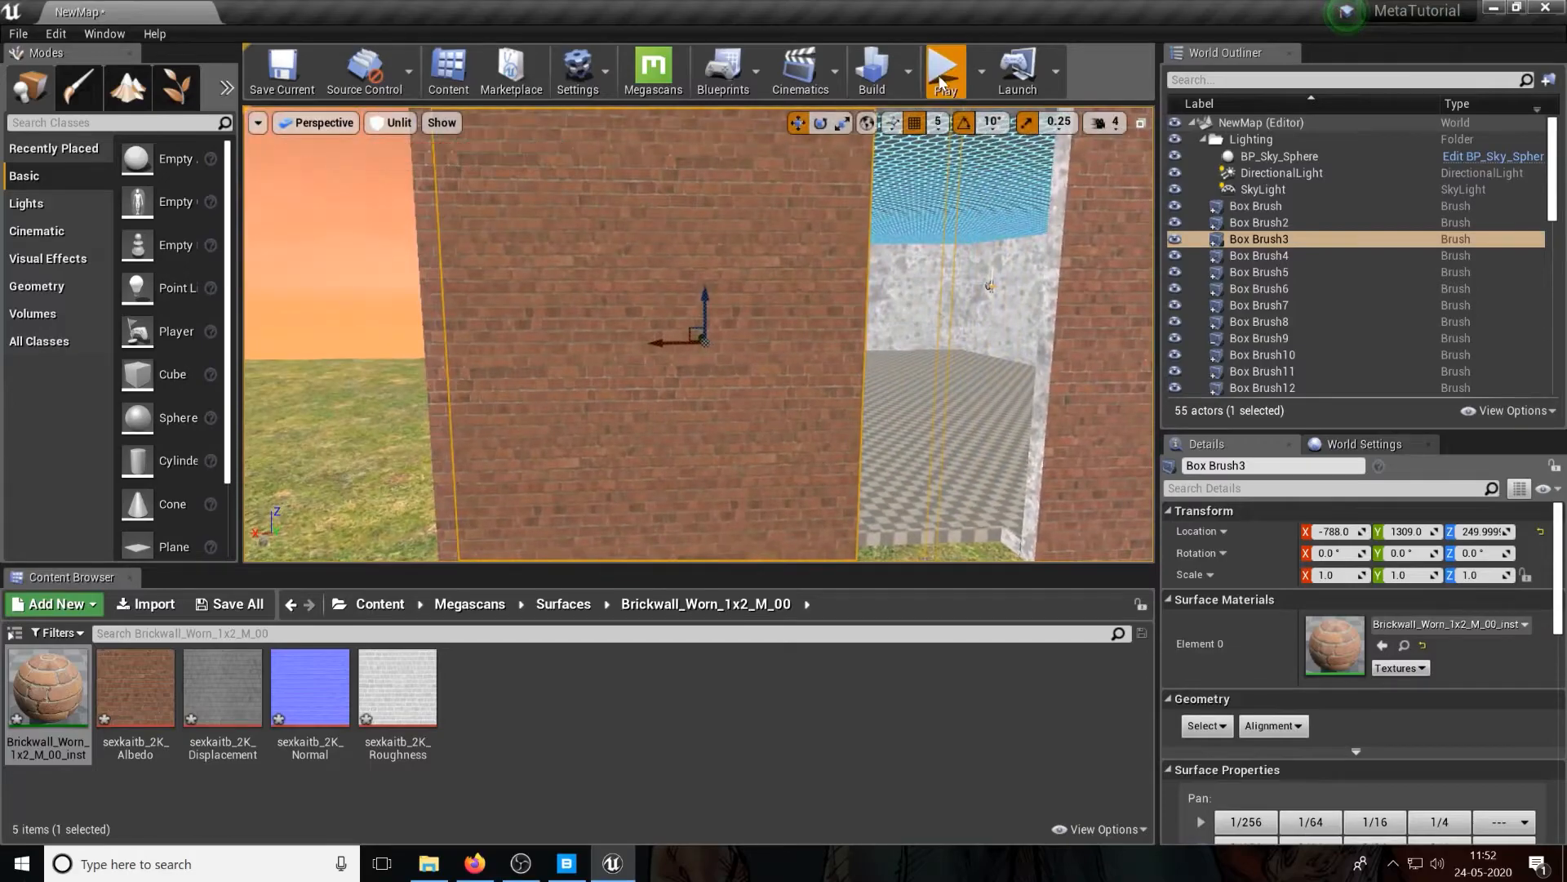
Step: Play the level, walk the character around the building to check the brick walls, and stop the session
{"action": "left_click", "coordinate": [942, 79]}
{"action": "key", "text": "w"}
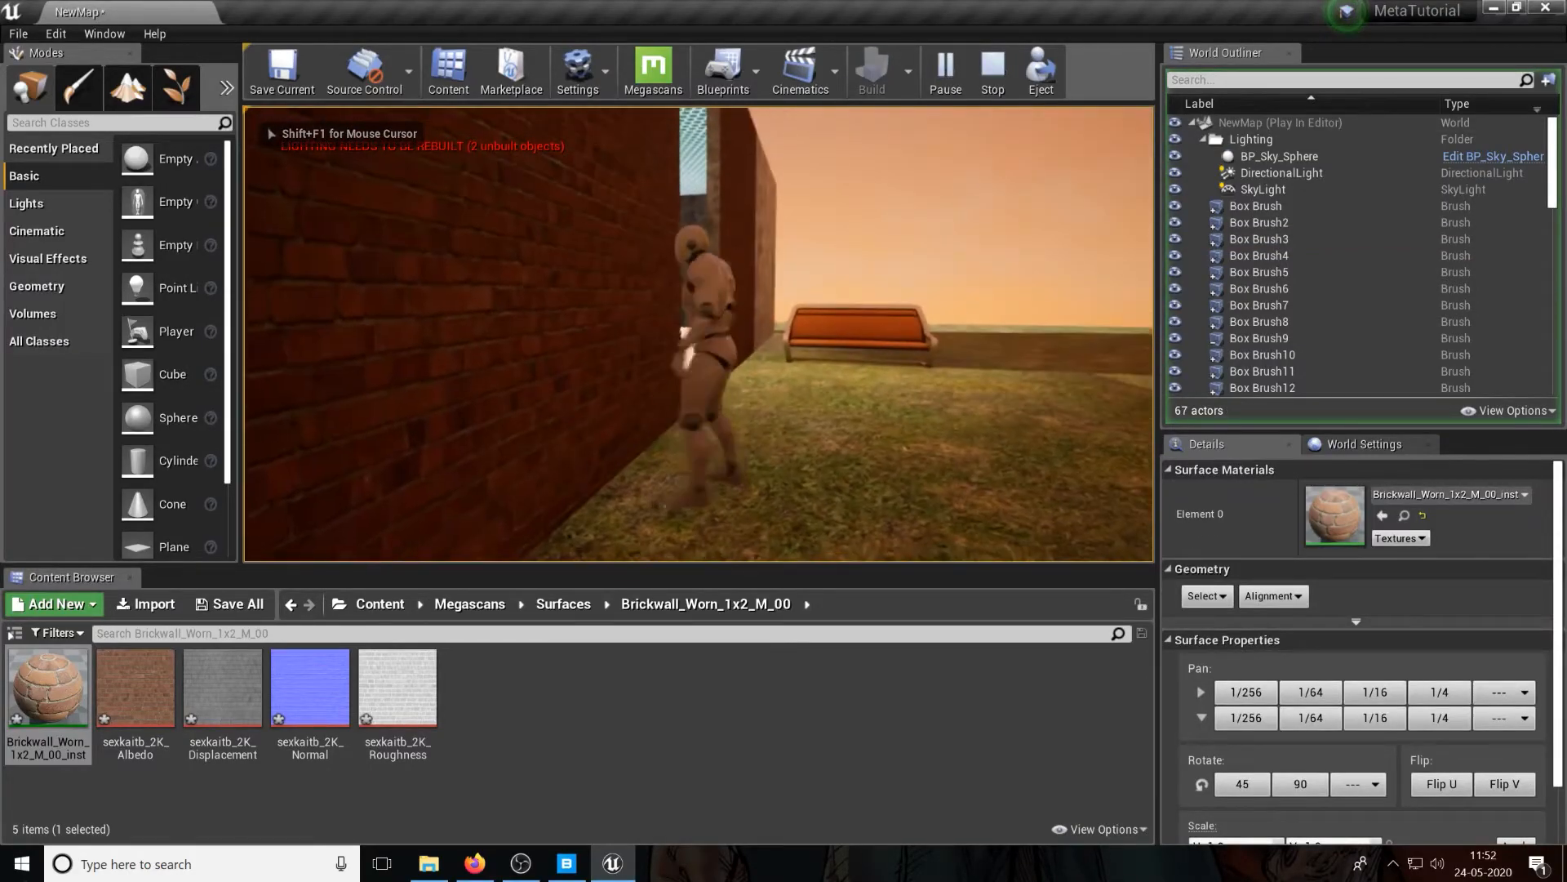
{"action": "key", "text": "s"}
{"action": "key", "text": "s"}
{"action": "key", "text": "a"}
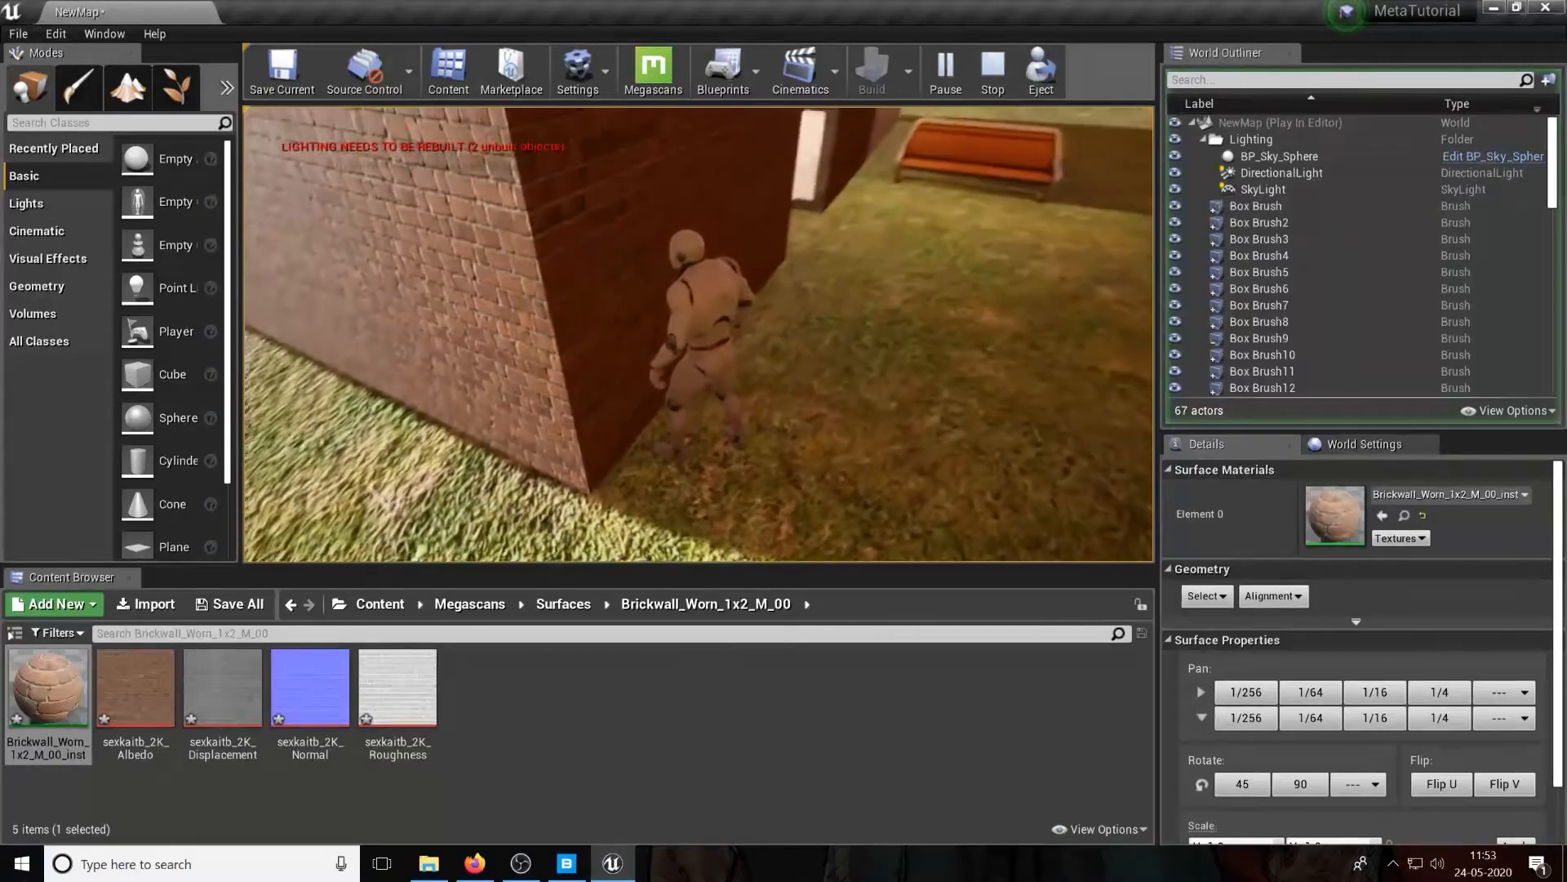
{"action": "key", "text": "a"}
{"action": "key", "text": "d"}
{"action": "key", "text": "w"}
{"action": "key", "text": "s"}
{"action": "key", "text": "d"}
{"action": "key", "text": "d"}
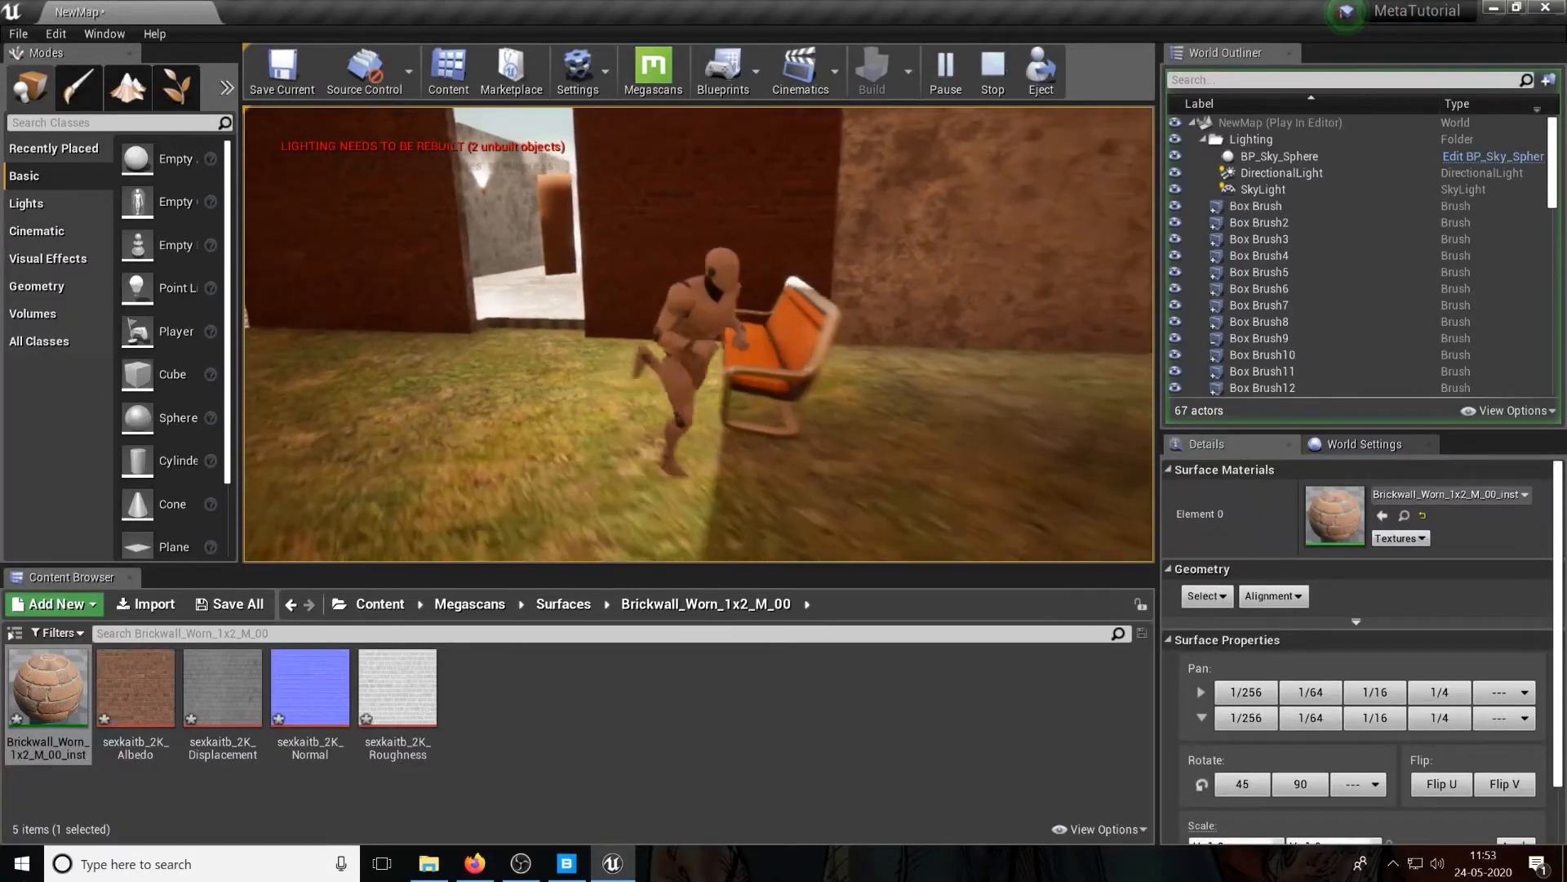
{"action": "key", "text": "w"}
{"action": "key", "text": "Escape"}
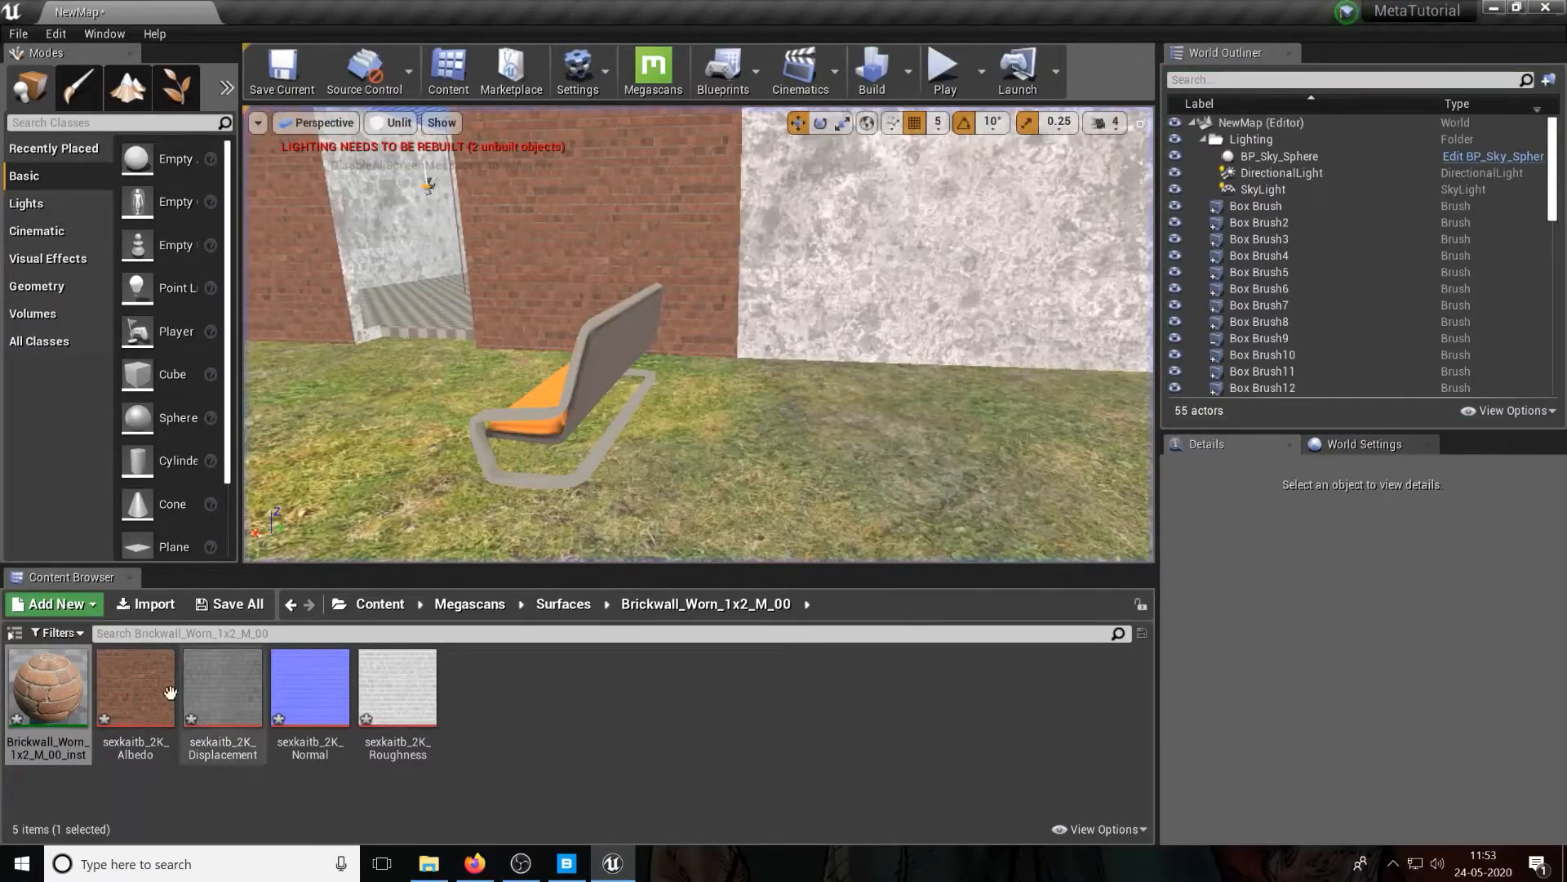
Step: Reopen the Brickwall_Worn_1x2_M_00_inst material instance, review its parameter groups, and close it
{"action": "double_click", "coordinate": [47, 686]}
{"action": "scroll", "coordinate": [1130, 504], "scroll_direction": "down", "scroll_amount": 3}
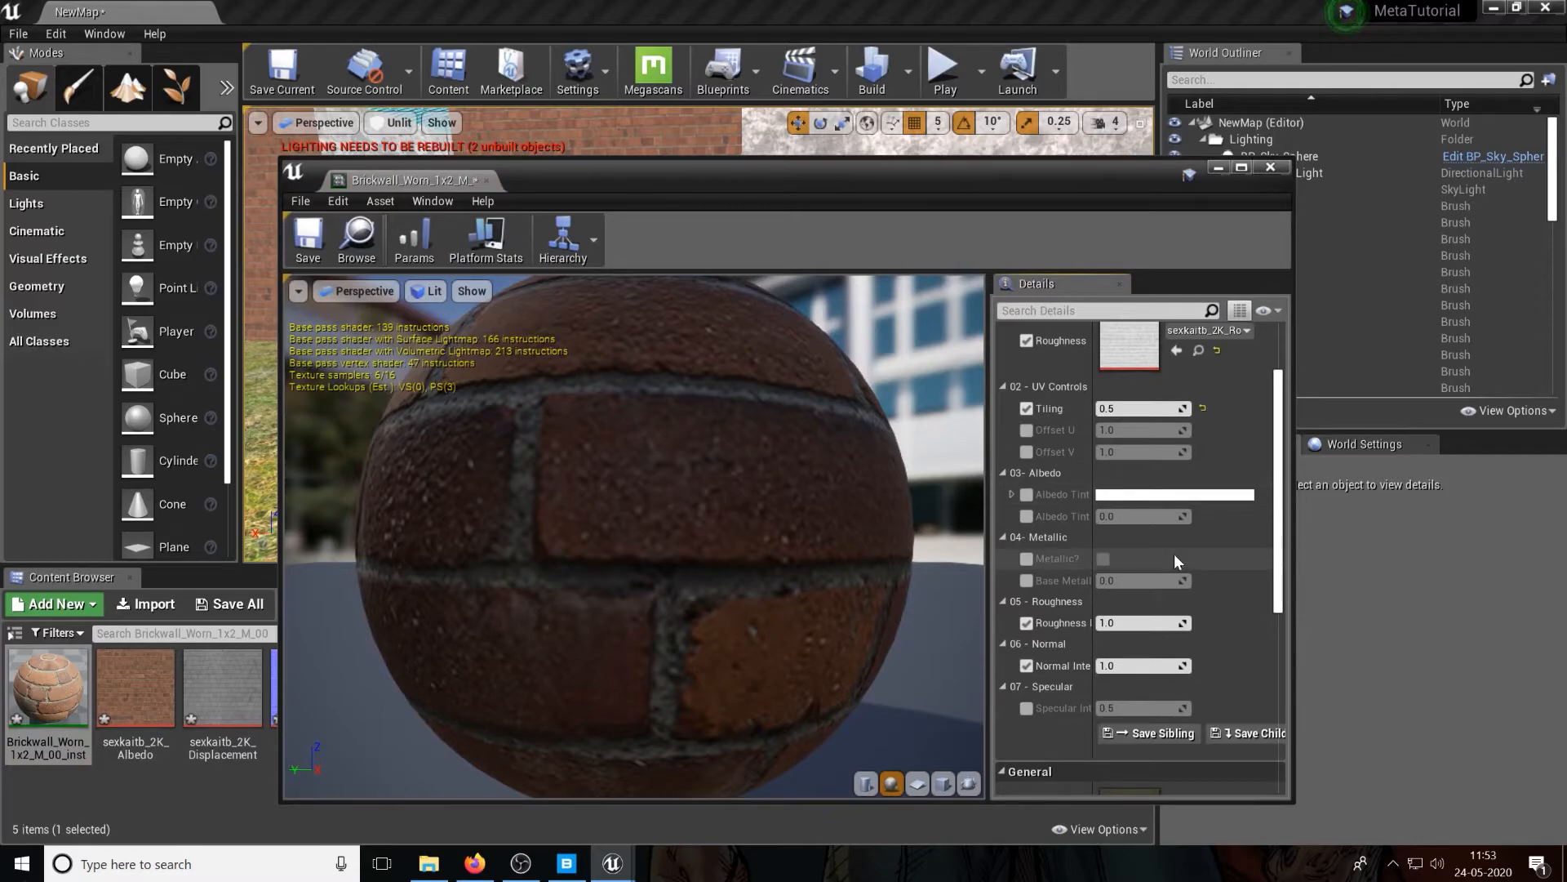
{"action": "scroll", "coordinate": [1174, 554], "scroll_direction": "up", "scroll_amount": 3}
{"action": "scroll", "coordinate": [1100, 601], "scroll_direction": "up", "scroll_amount": 2}
{"action": "scroll", "coordinate": [1153, 387], "scroll_direction": "down", "scroll_amount": 5}
{"action": "scroll", "coordinate": [1163, 588], "scroll_direction": "up", "scroll_amount": 3}
{"action": "left_click", "coordinate": [1270, 168]}
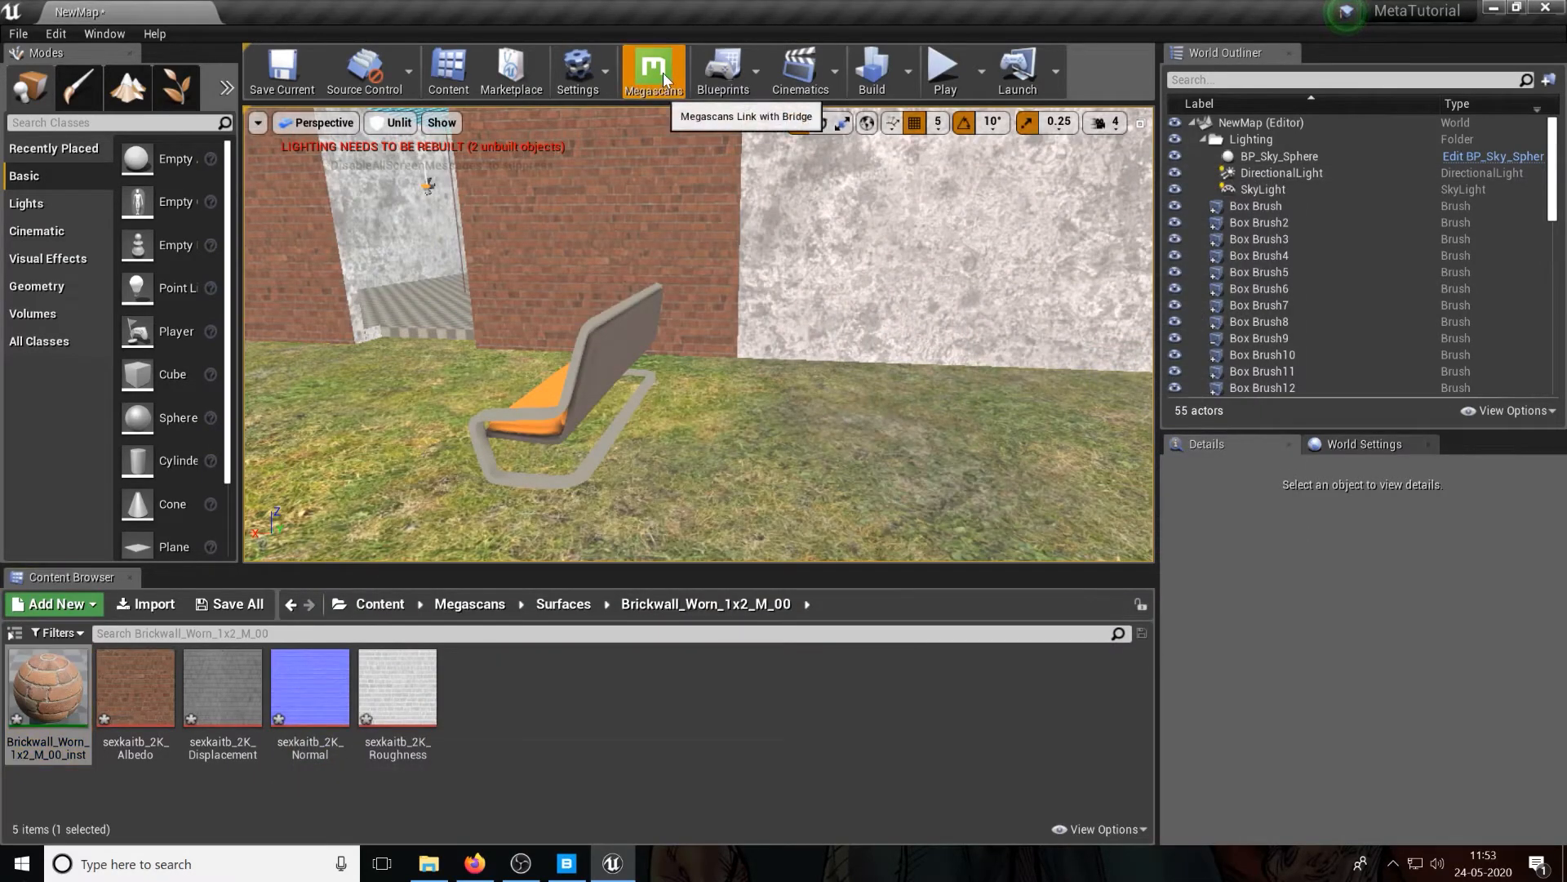
Step: Check the Enable Displacement option in the Megascans settings and close the dialog
{"action": "left_click", "coordinate": [663, 71]}
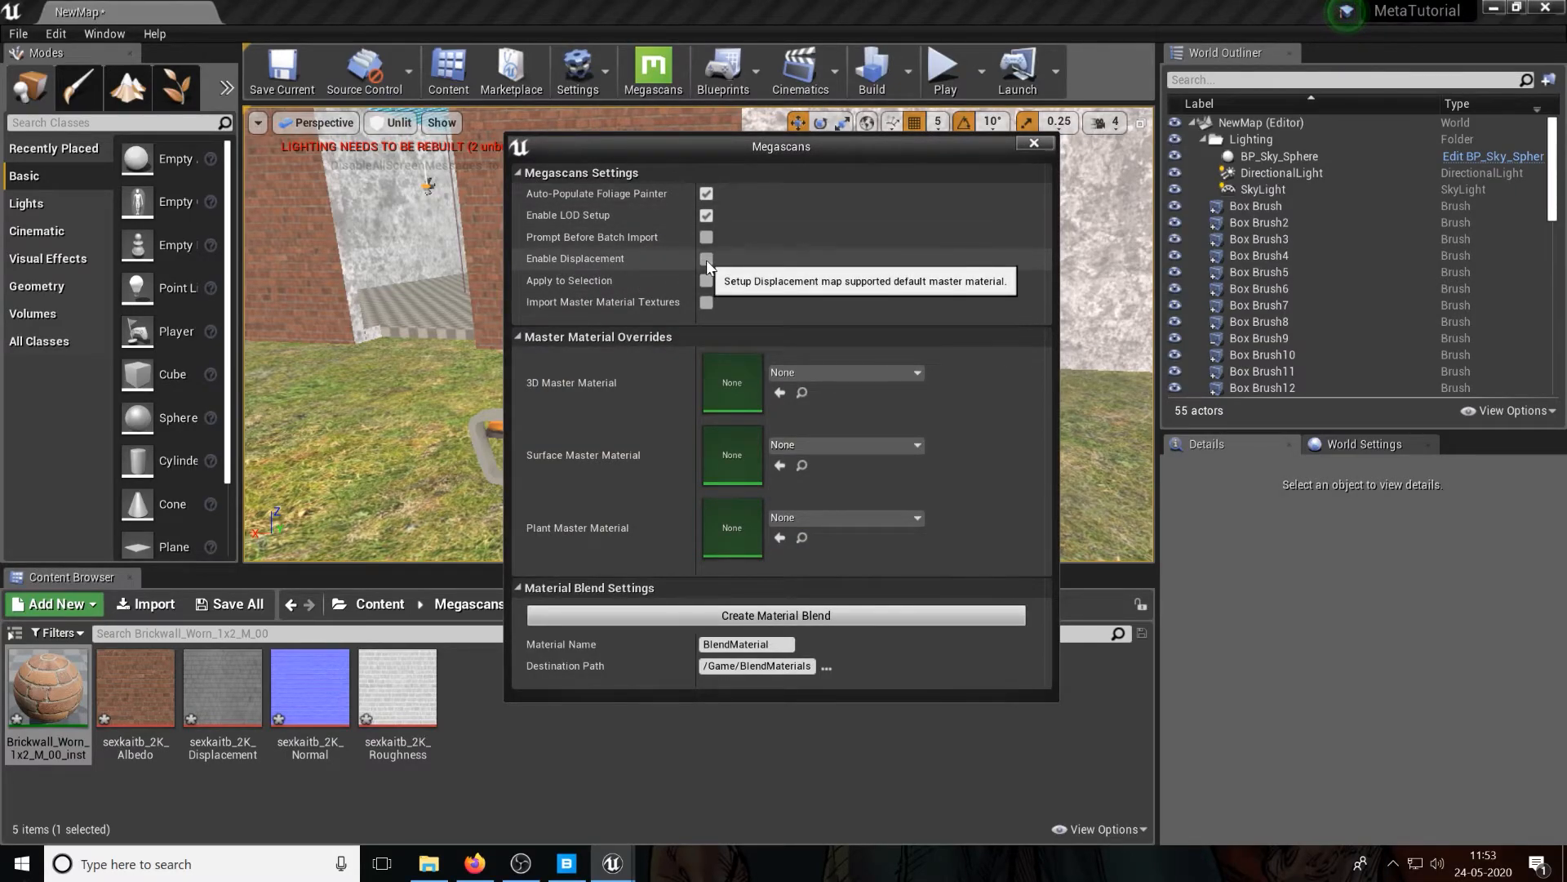
{"action": "left_click", "coordinate": [1035, 143]}
{"action": "right_click_drag", "start_coordinate": [919, 337], "coordinate": [865, 343]}
{"action": "right_click_drag", "start_coordinate": [947, 294], "coordinate": [882, 298]}
{"action": "mouse_move", "coordinate": [984, 318]}
{"action": "right_mouse_down"}
{"action": "mouse_move", "coordinate": [1012, 352]}
{"action": "mouse_move", "coordinate": [947, 314]}
{"action": "mouse_move", "coordinate": [996, 319]}
{"action": "right_mouse_up"}
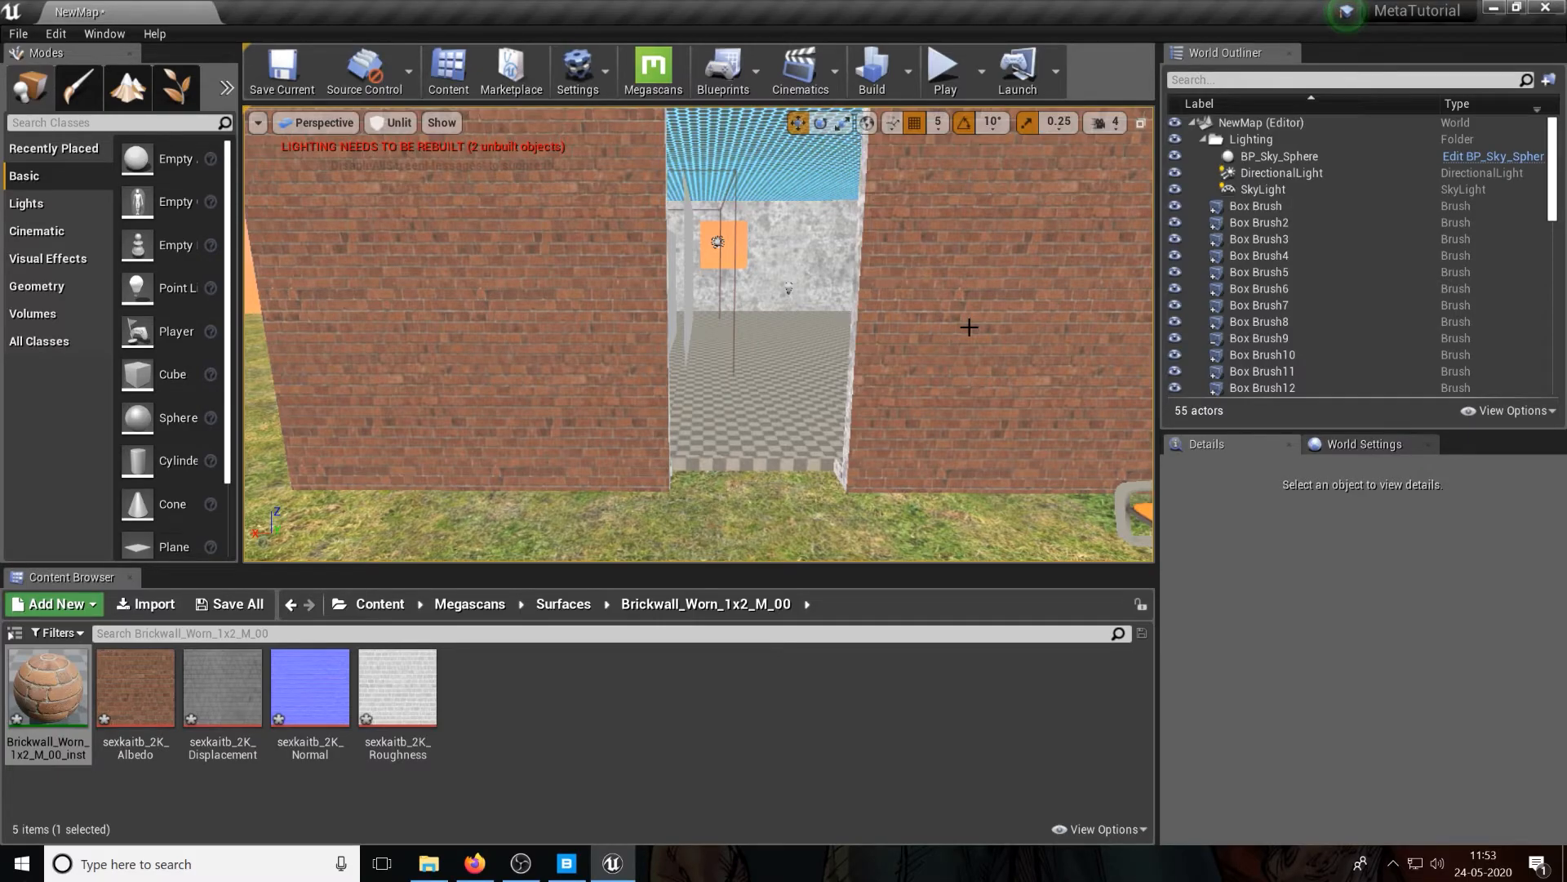
{"action": "right_click_drag", "start_coordinate": [699, 334], "coordinate": [788, 312]}
{"action": "key", "text": "w"}
{"action": "key", "text": "s"}
{"action": "key", "text": "s"}
{"action": "key", "text": "a"}
{"action": "key", "text": "w"}
{"action": "key", "text": "s"}
{"action": "key", "text": "w"}
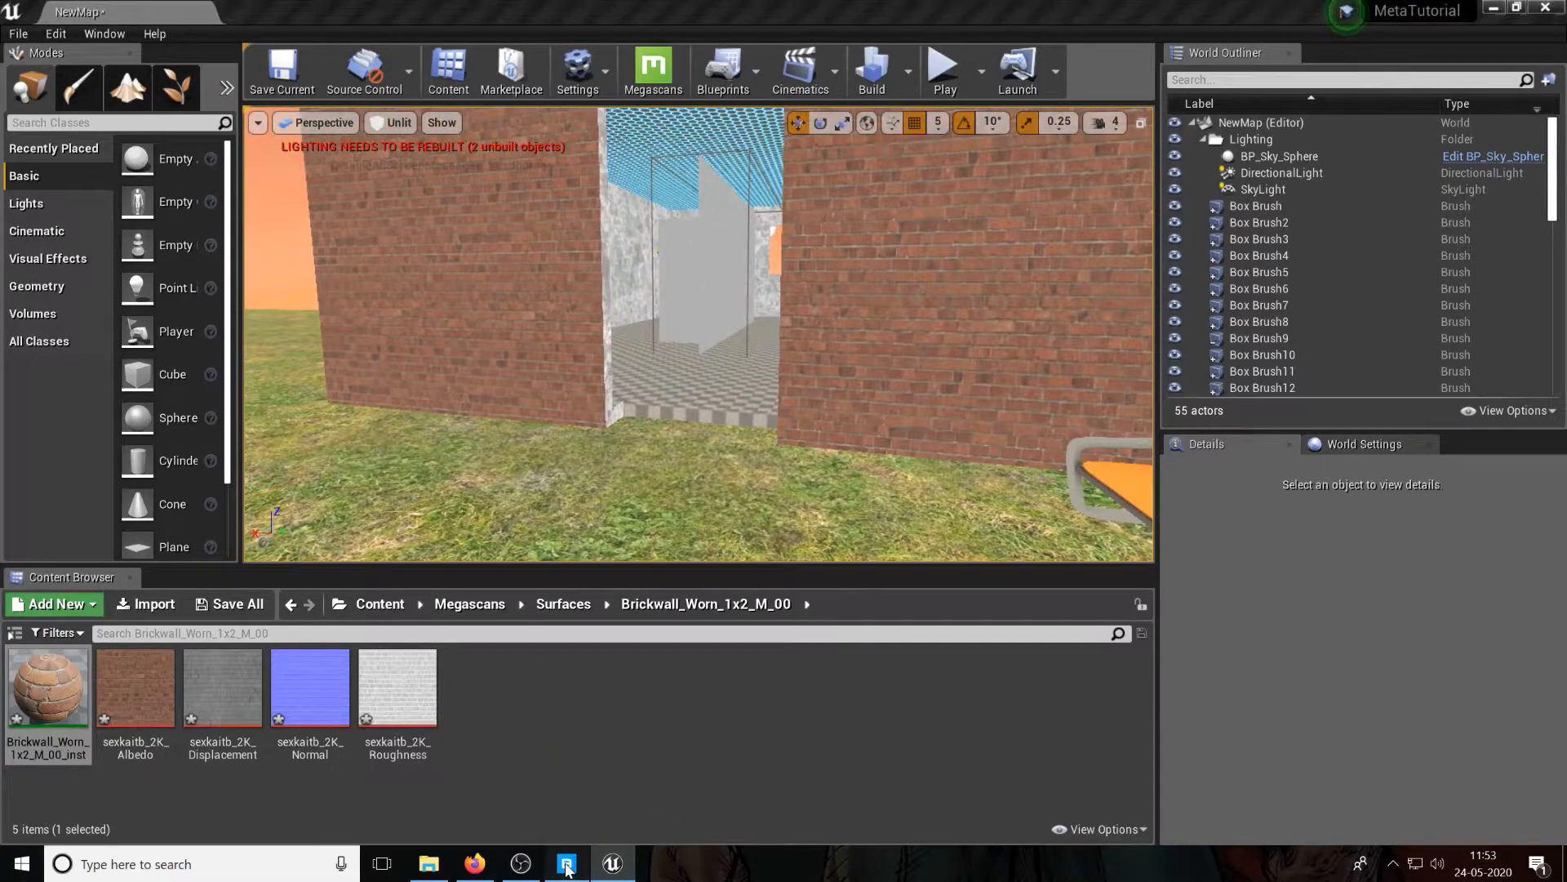
{"action": "left_click", "coordinate": [567, 864]}
{"action": "left_click", "coordinate": [567, 864]}
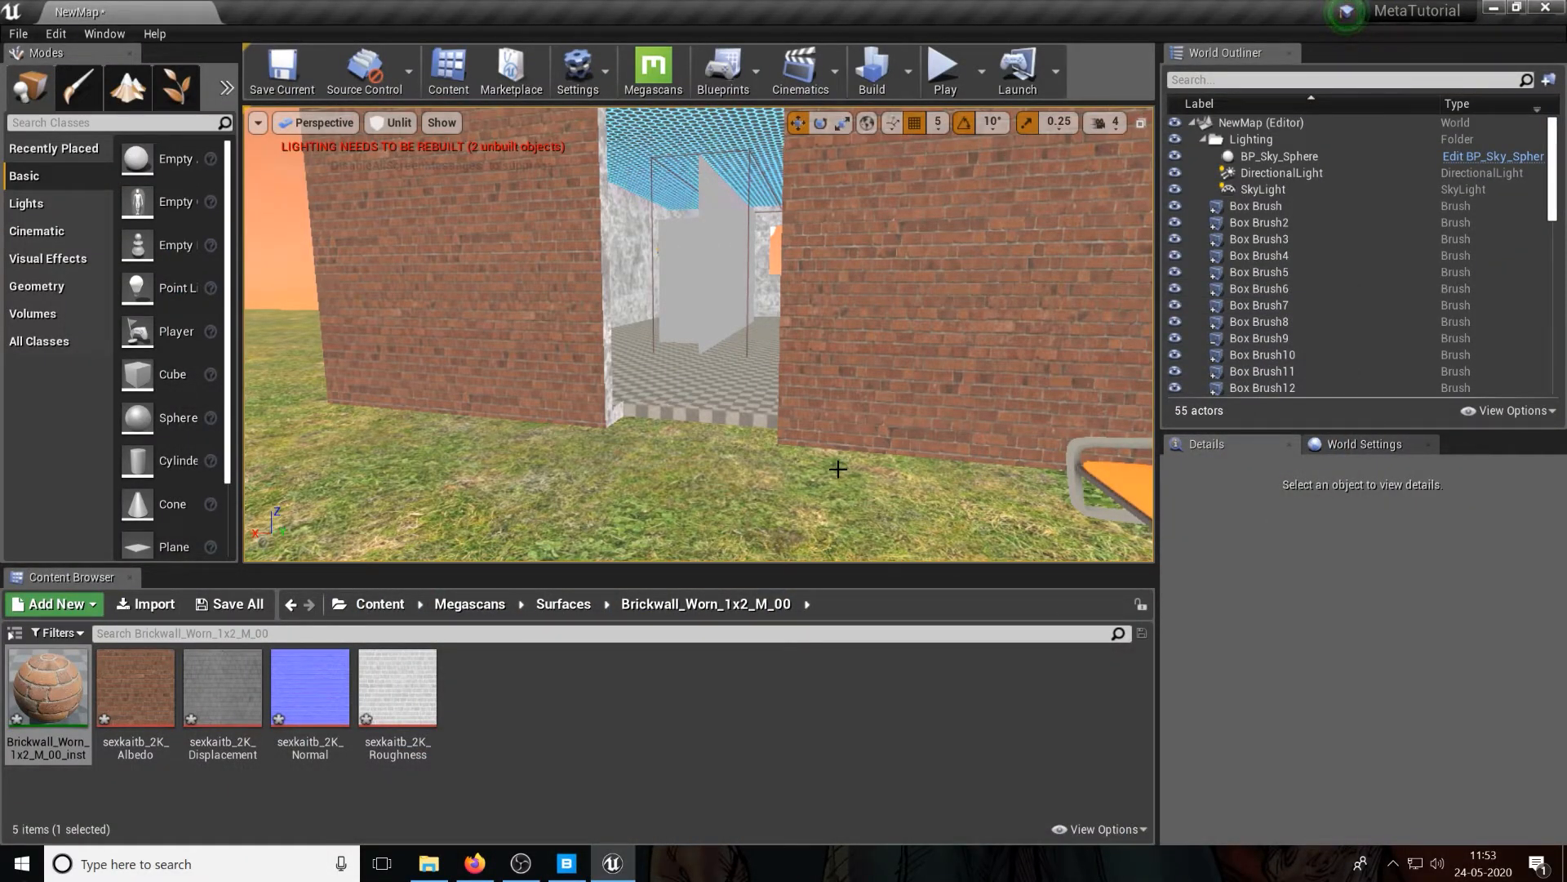
{"action": "right_click_drag", "start_coordinate": [839, 470], "coordinate": [784, 396]}
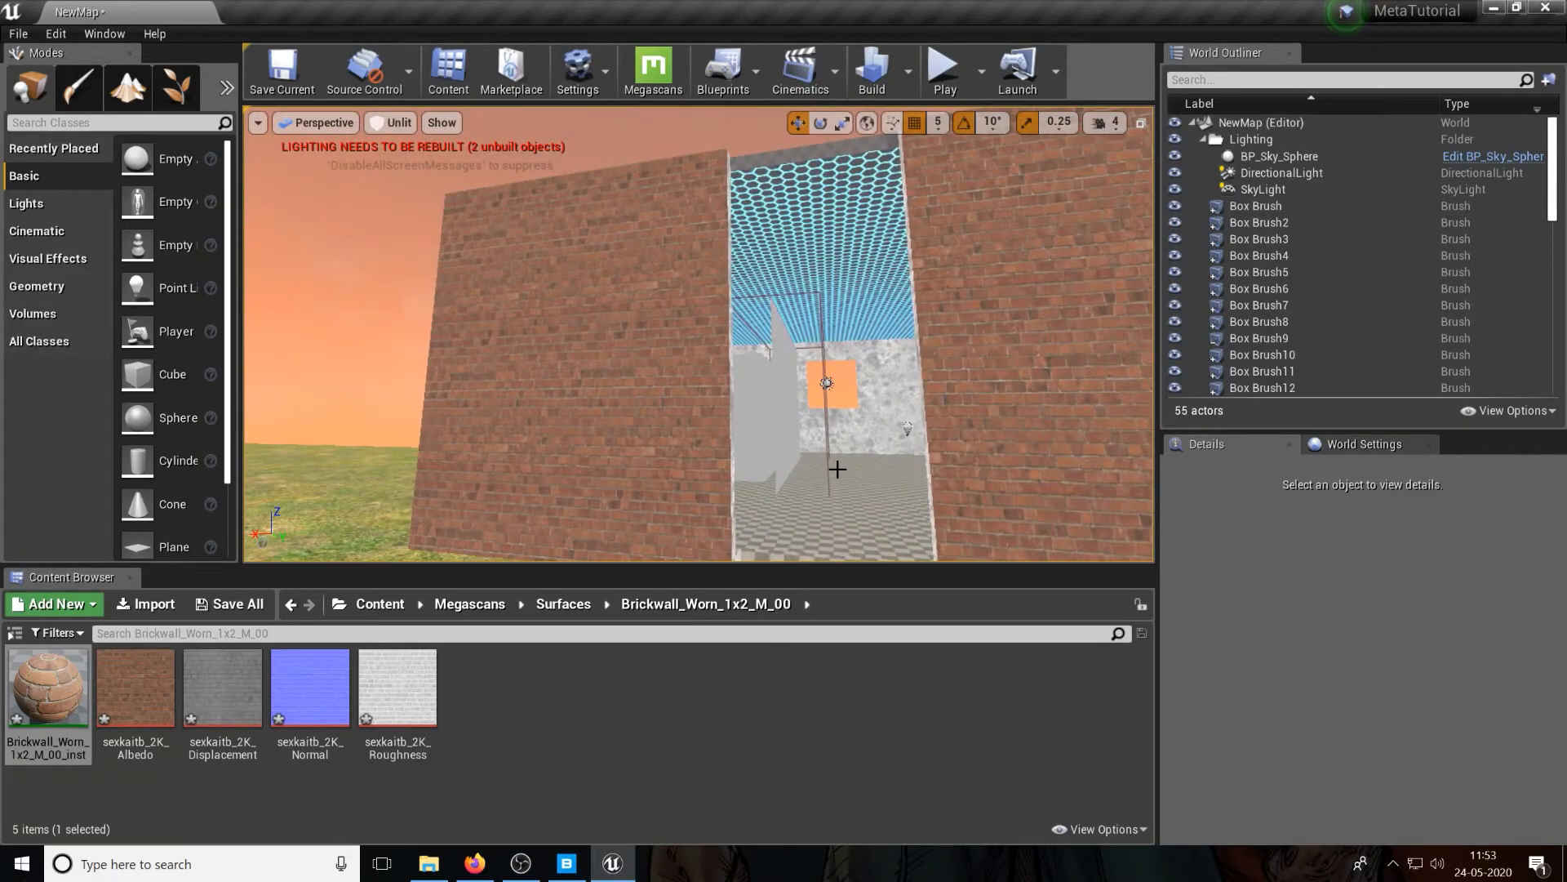
{"action": "right_click_drag", "start_coordinate": [837, 469], "coordinate": [853, 498]}
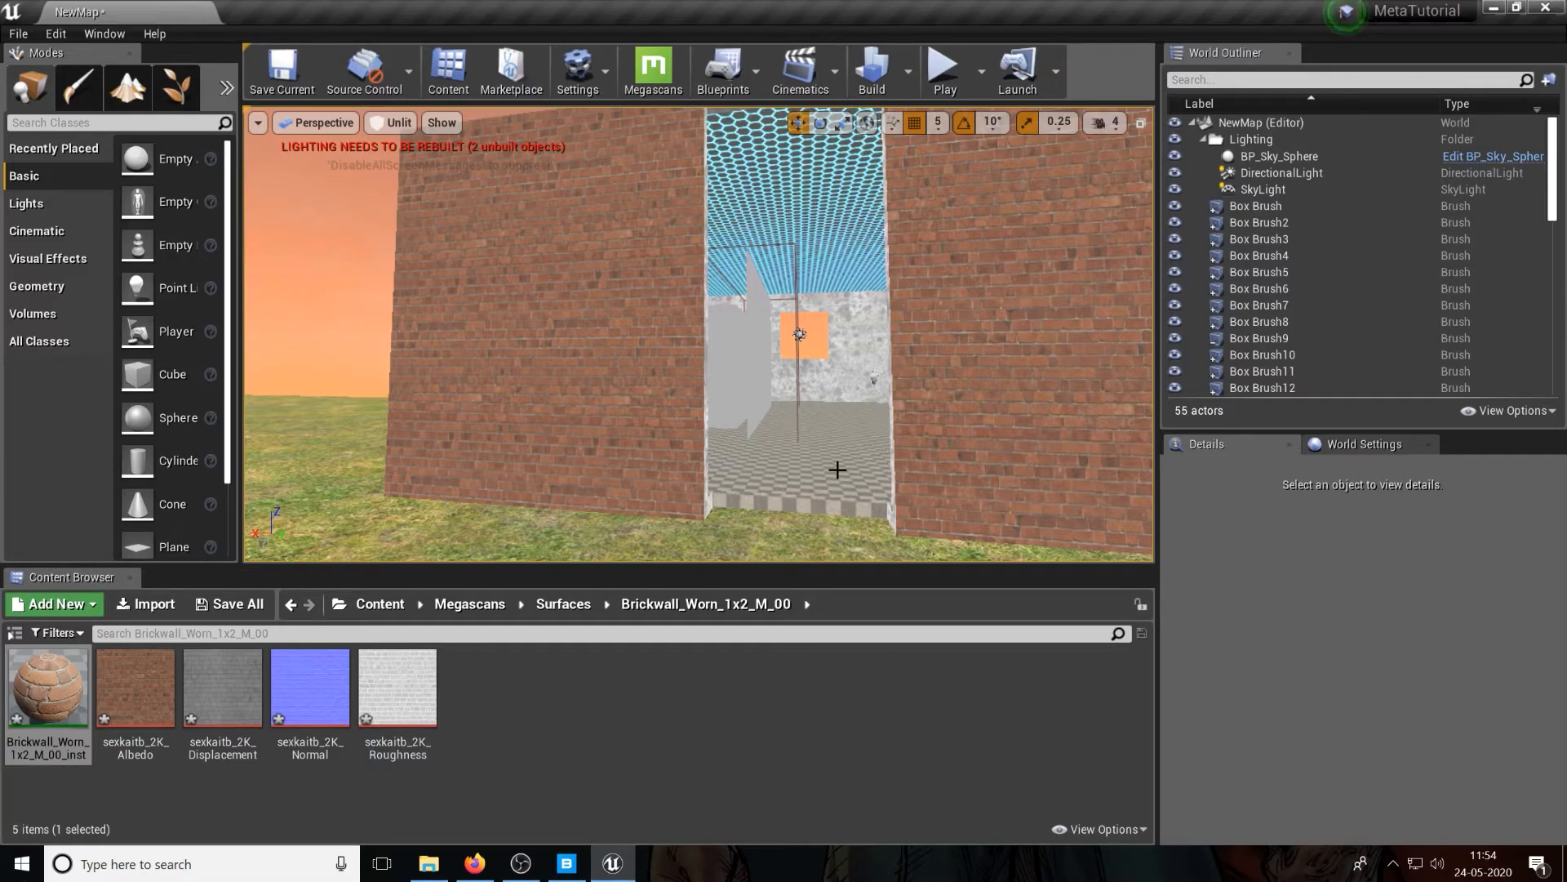
{"action": "right_click_drag", "start_coordinate": [698, 335], "coordinate": [694, 368]}
{"action": "key", "text": "s"}
{"action": "right_click_drag", "start_coordinate": [838, 469], "coordinate": [722, 467]}
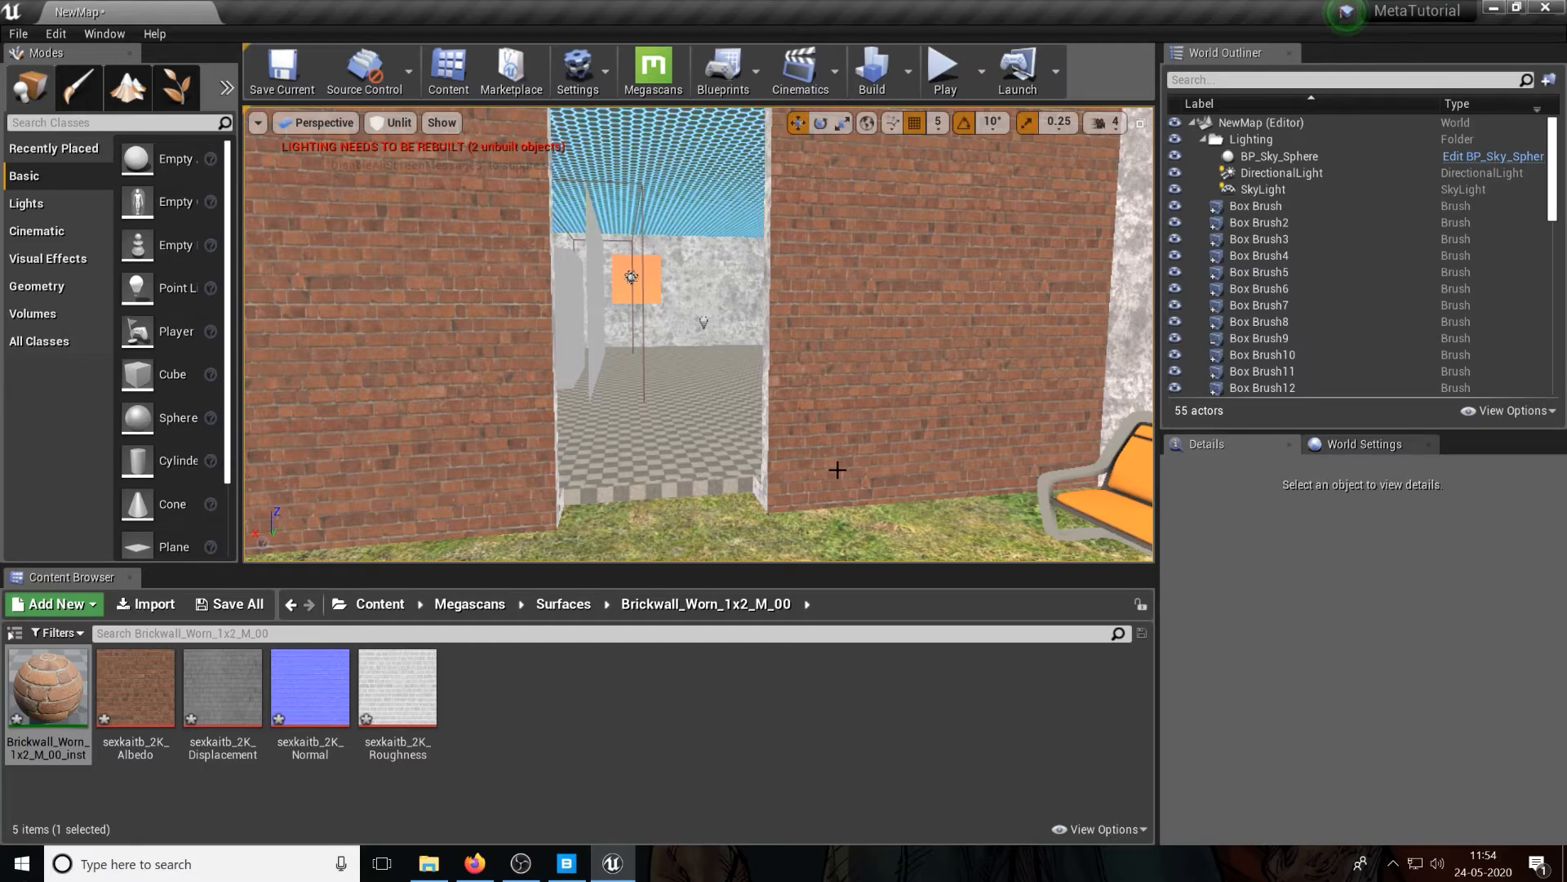
Step: Switch to Quixel Bridge and view the Trash Can asset in the Canister category of the 3D container assets
{"action": "left_click", "coordinate": [578, 862]}
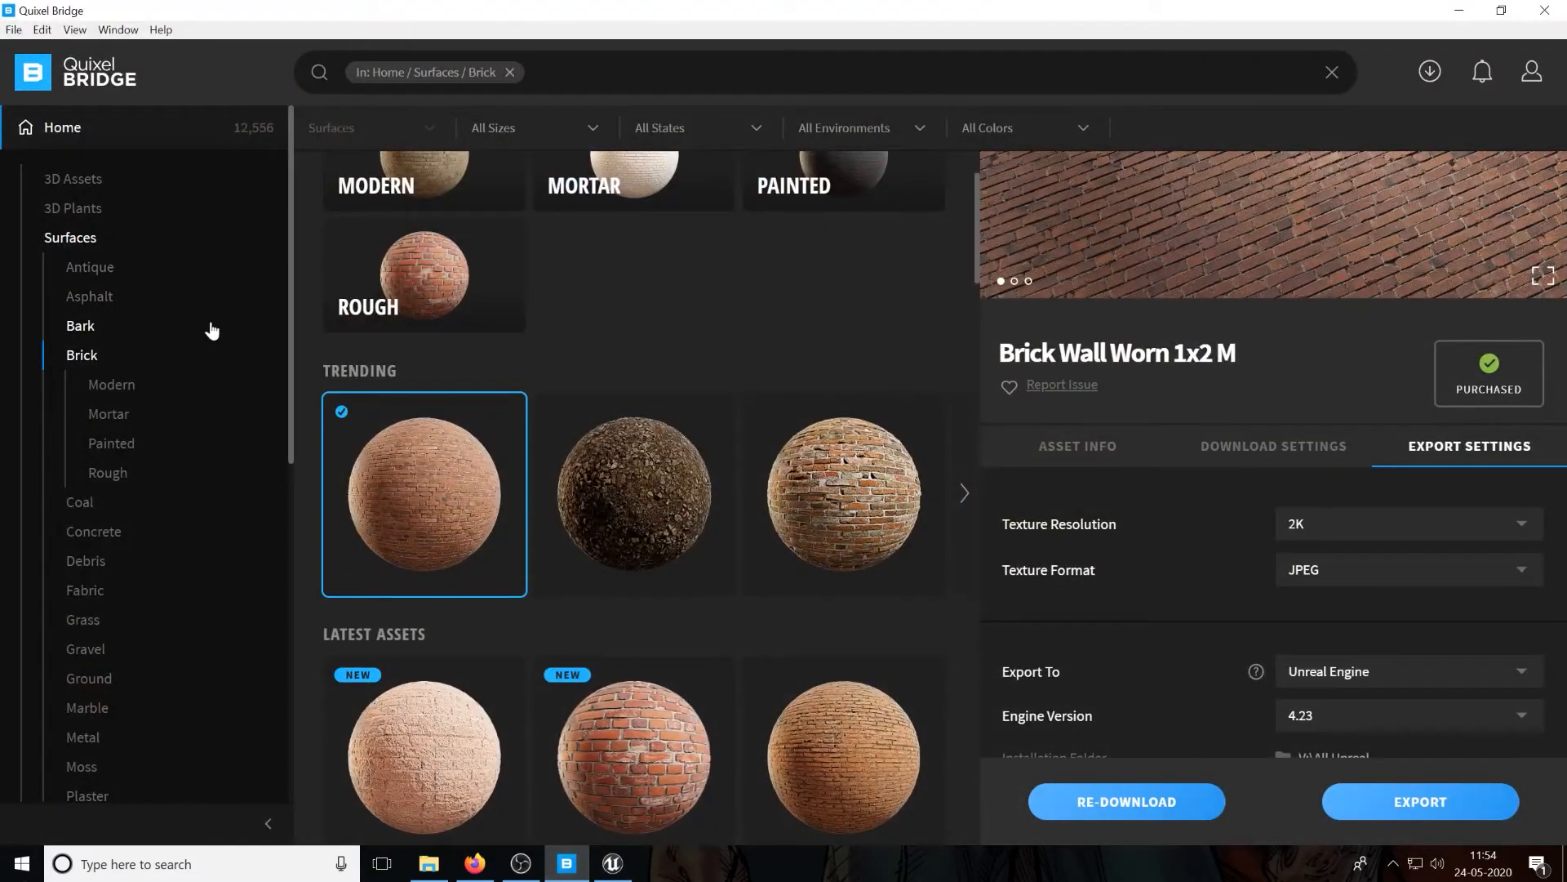
{"action": "left_click", "coordinate": [92, 187]}
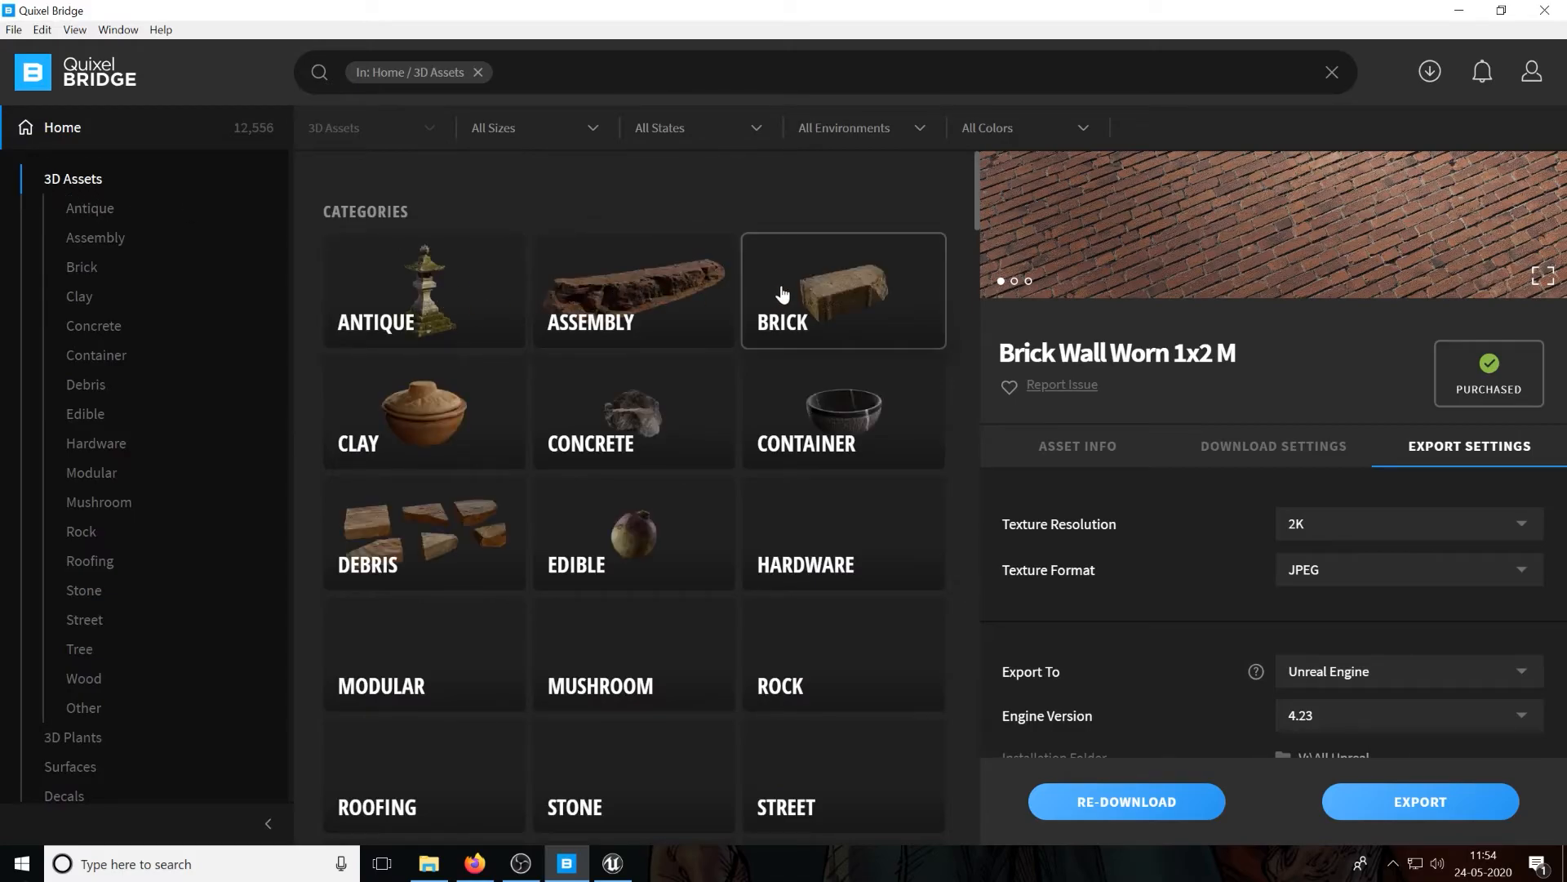
{"action": "left_click", "coordinate": [864, 410]}
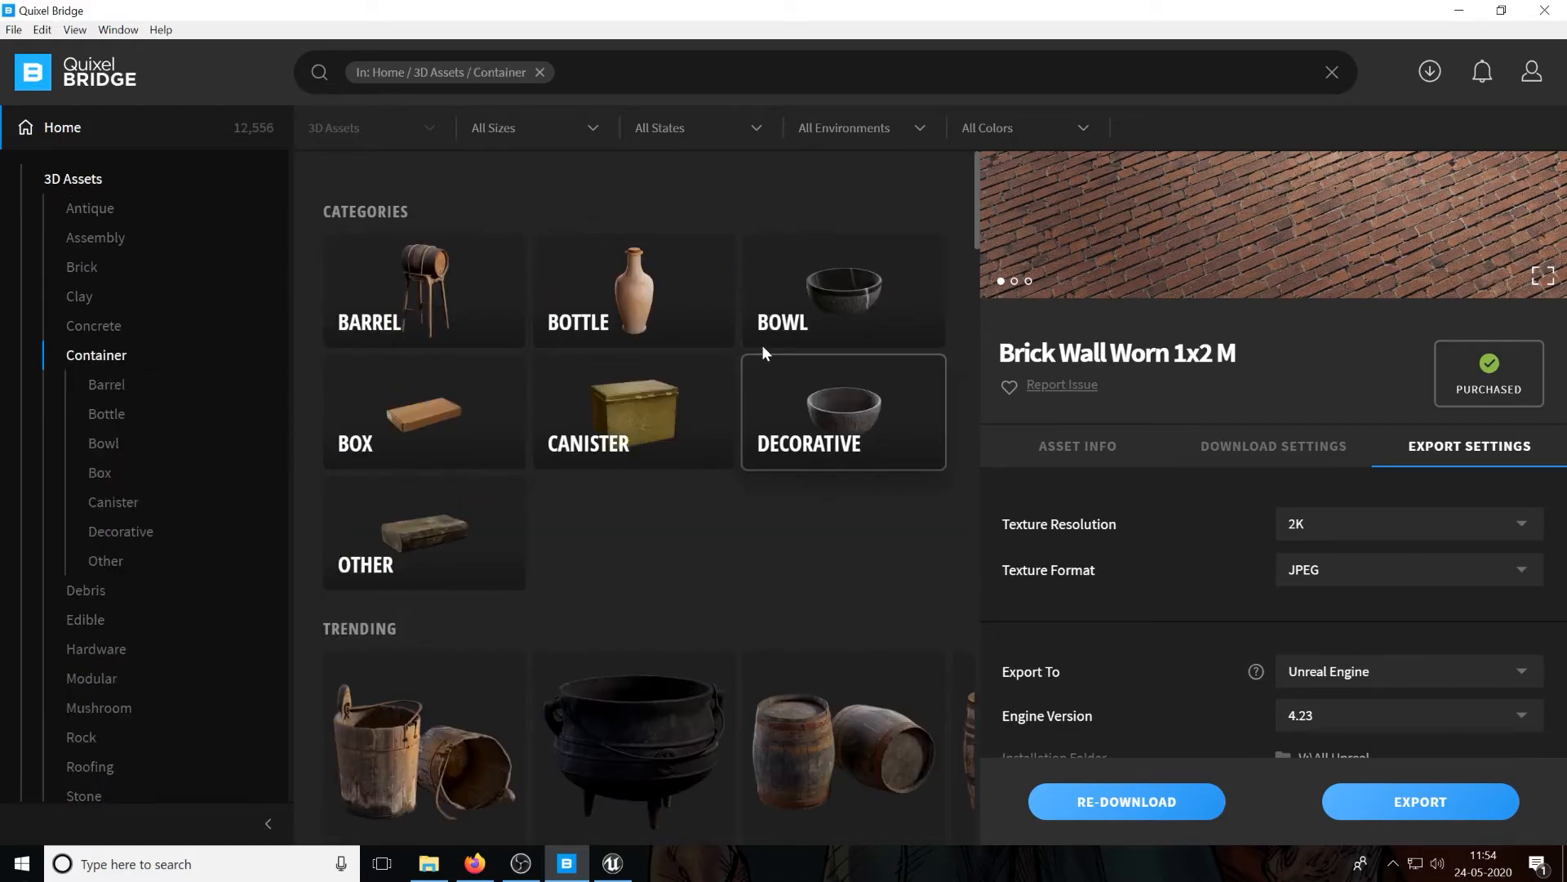
{"action": "left_click", "coordinate": [639, 396]}
{"action": "left_click", "coordinate": [902, 335]}
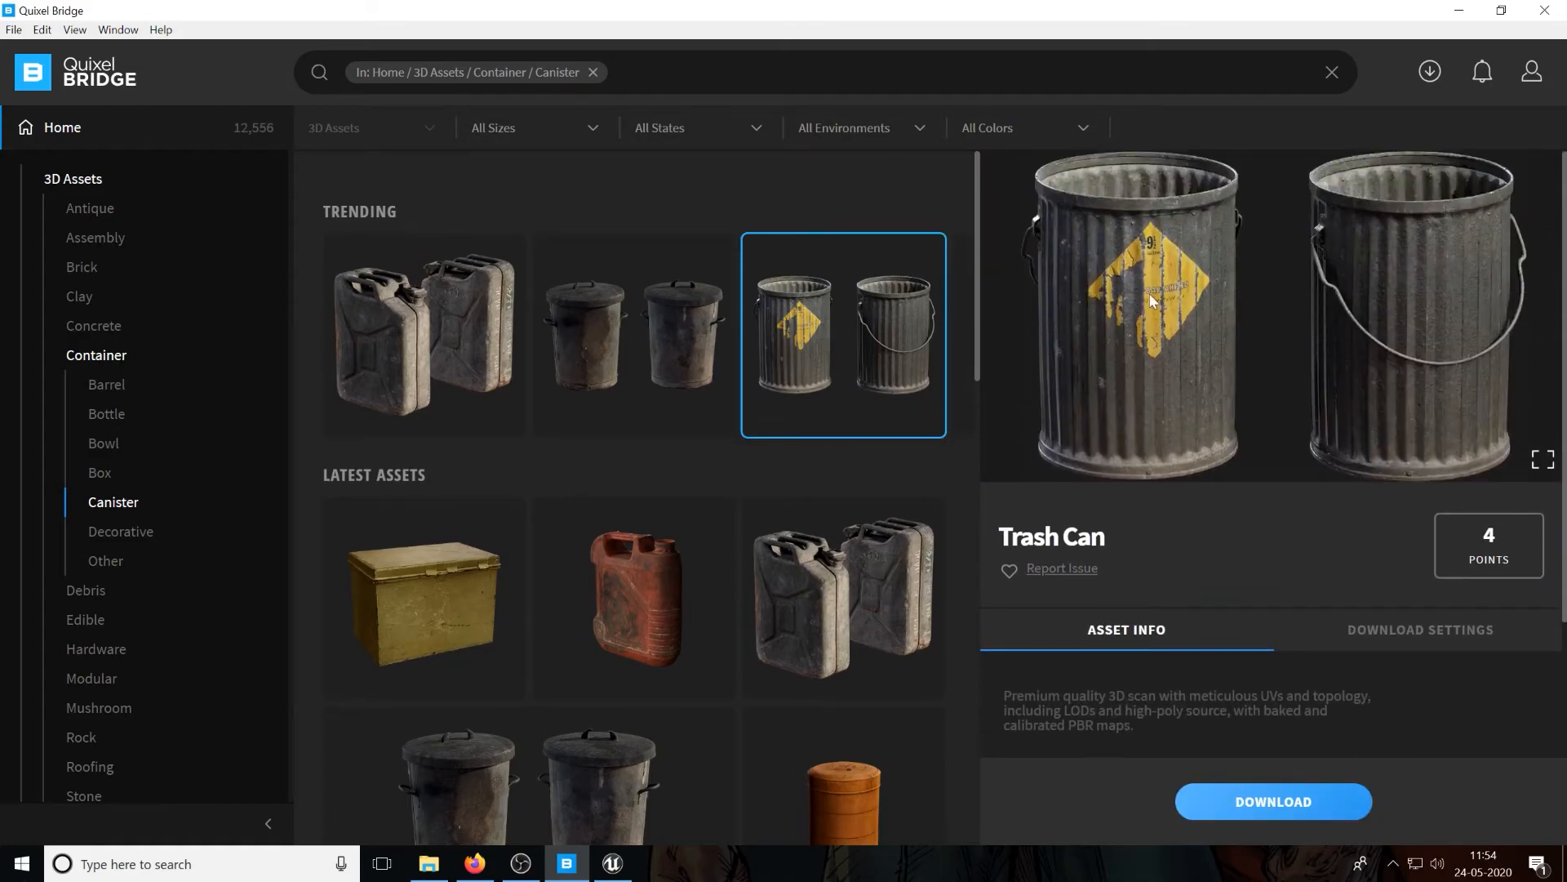
Step: Browse further through the Canister assets in Quixel Bridge and return to Unreal Engine
{"action": "left_click", "coordinate": [614, 863]}
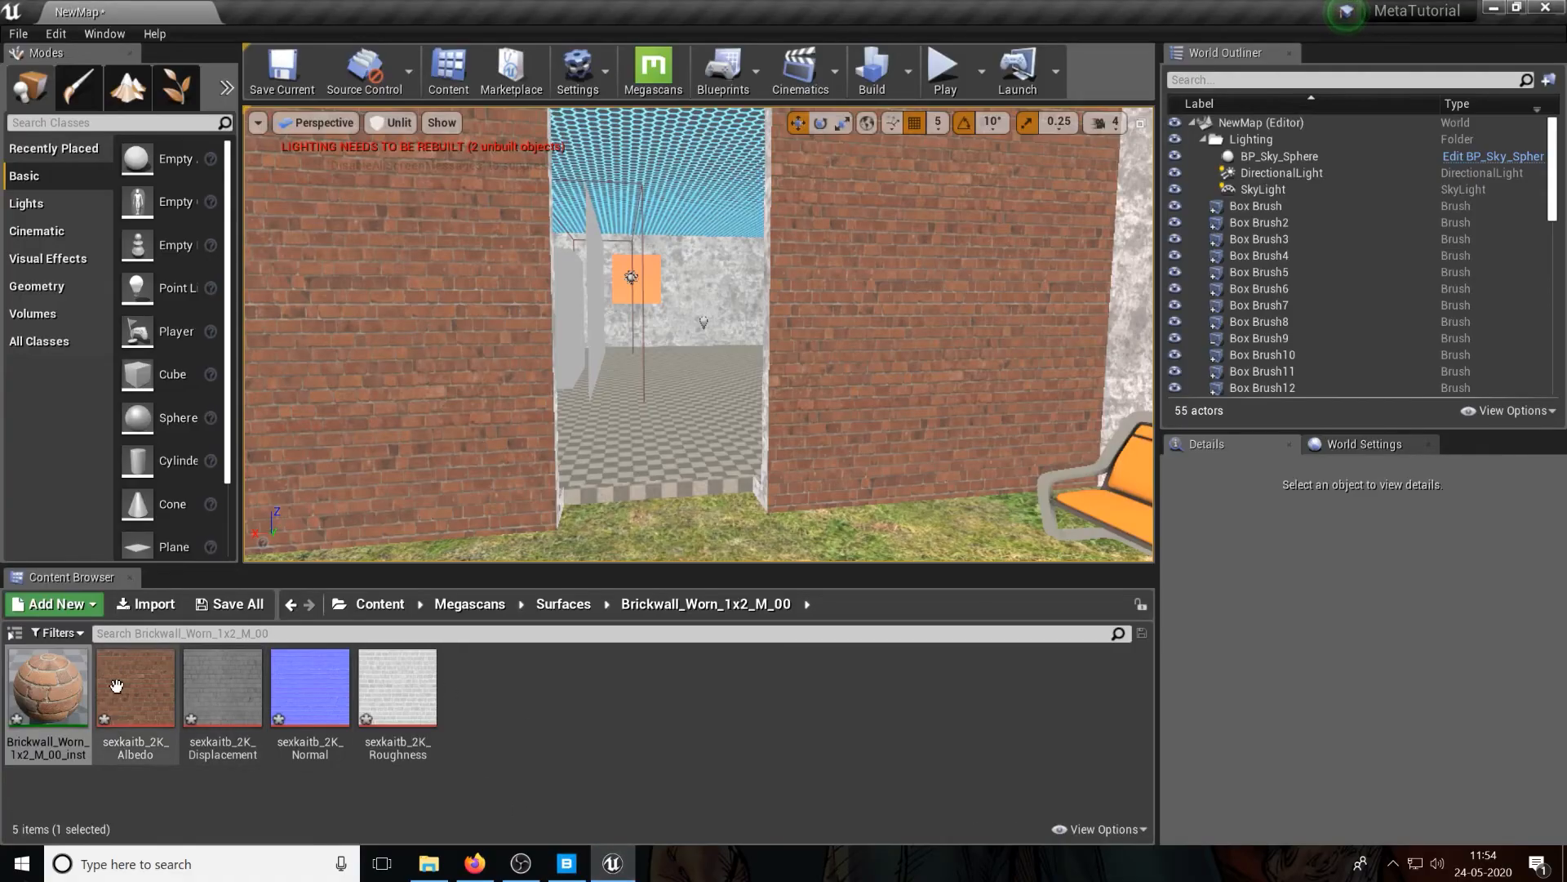
{"action": "left_click", "coordinate": [612, 863]}
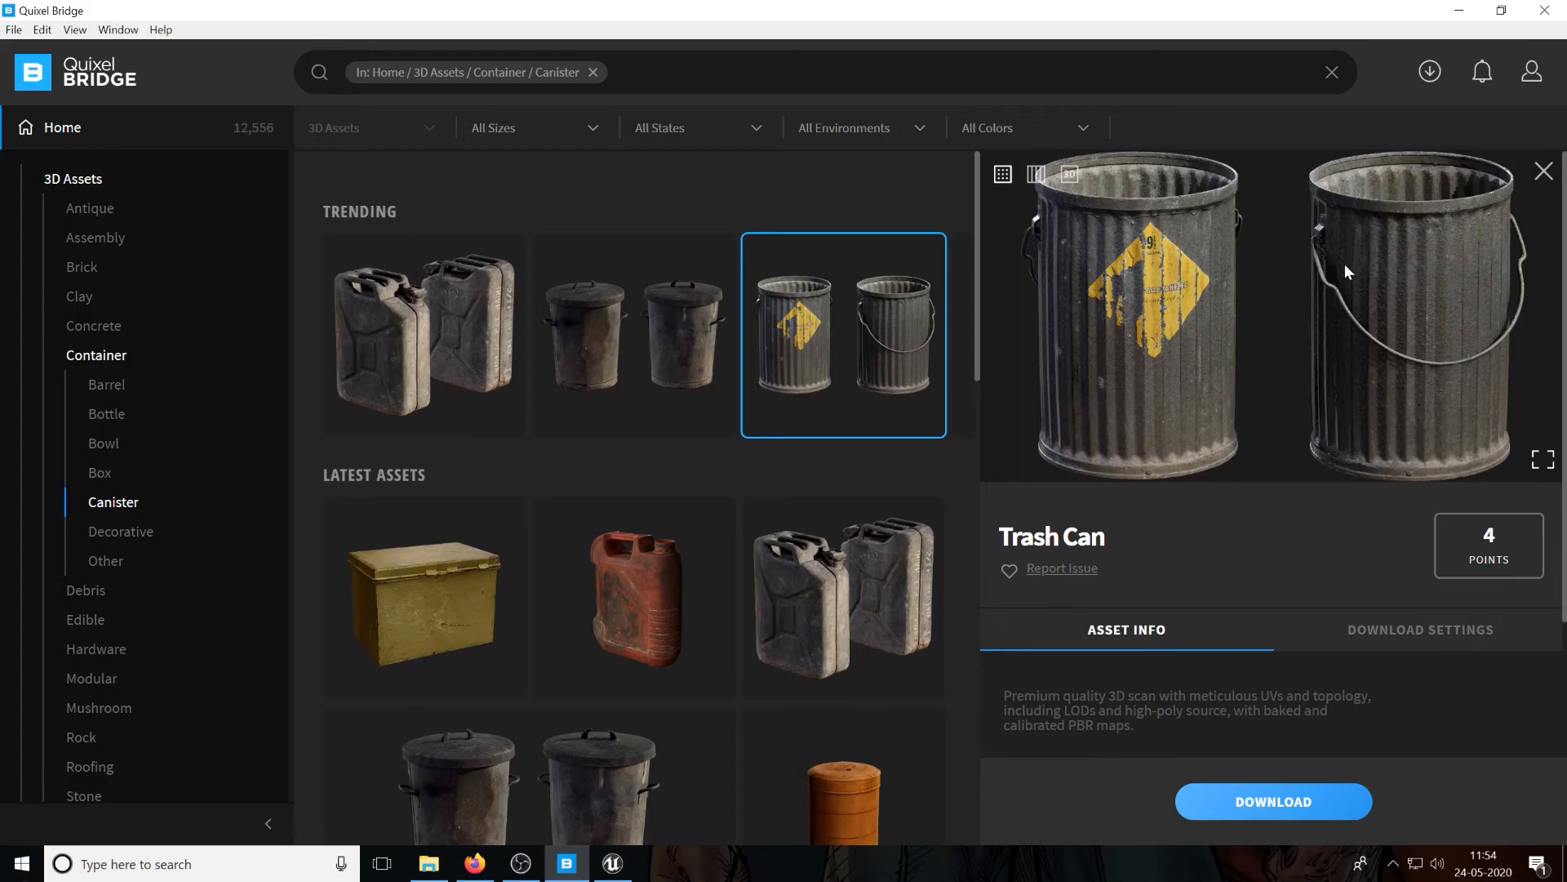
{"action": "scroll", "coordinate": [633, 421], "scroll_direction": "down", "scroll_amount": 5}
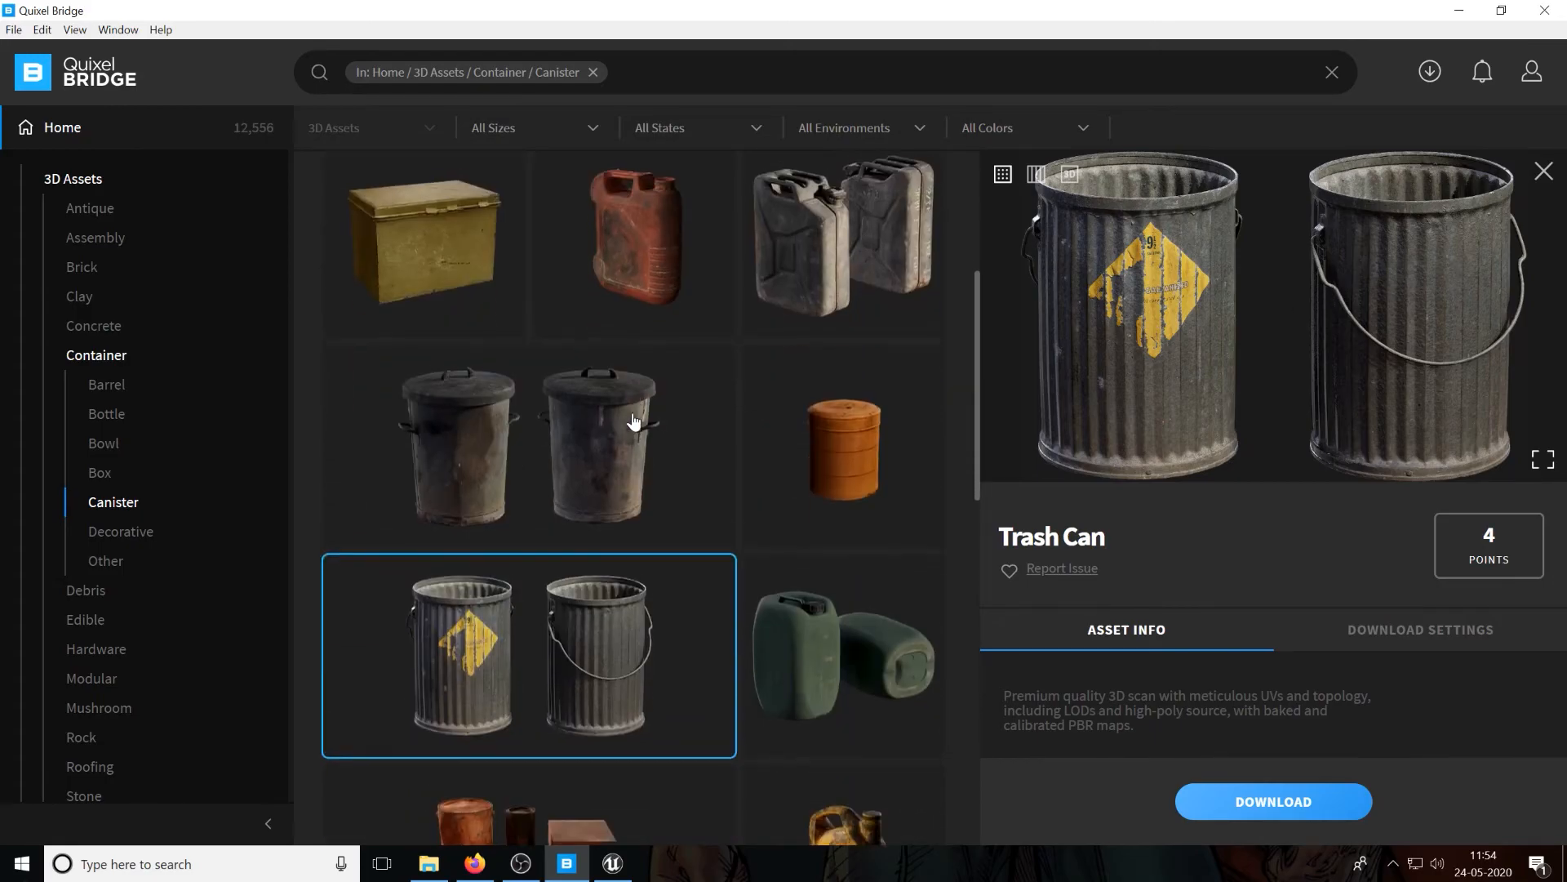
{"action": "scroll", "coordinate": [633, 420], "scroll_direction": "down", "scroll_amount": 5}
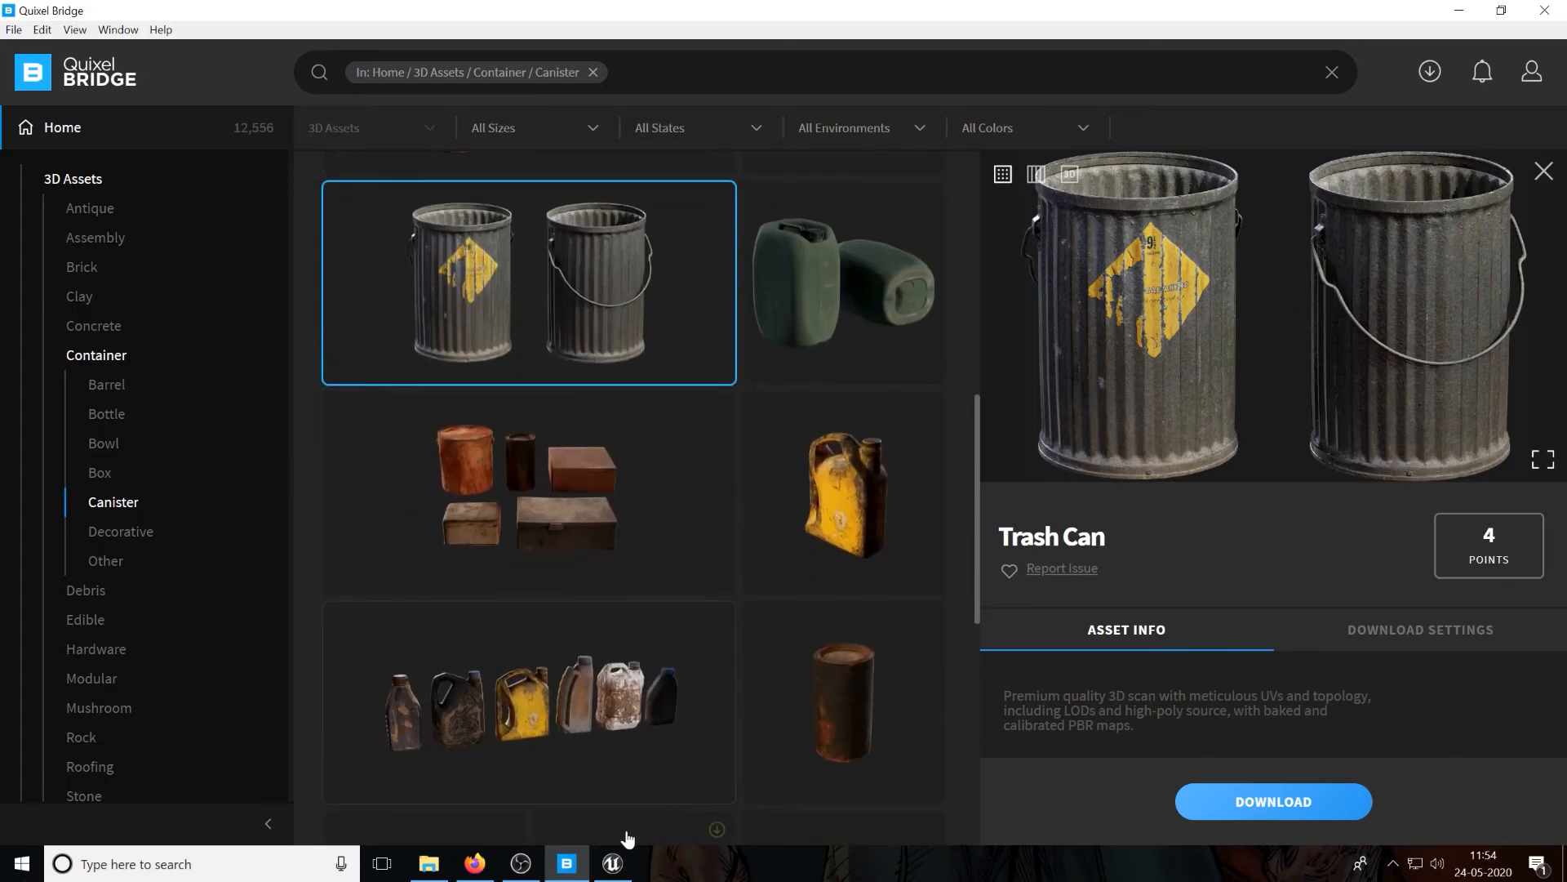
{"action": "left_click", "coordinate": [614, 863]}
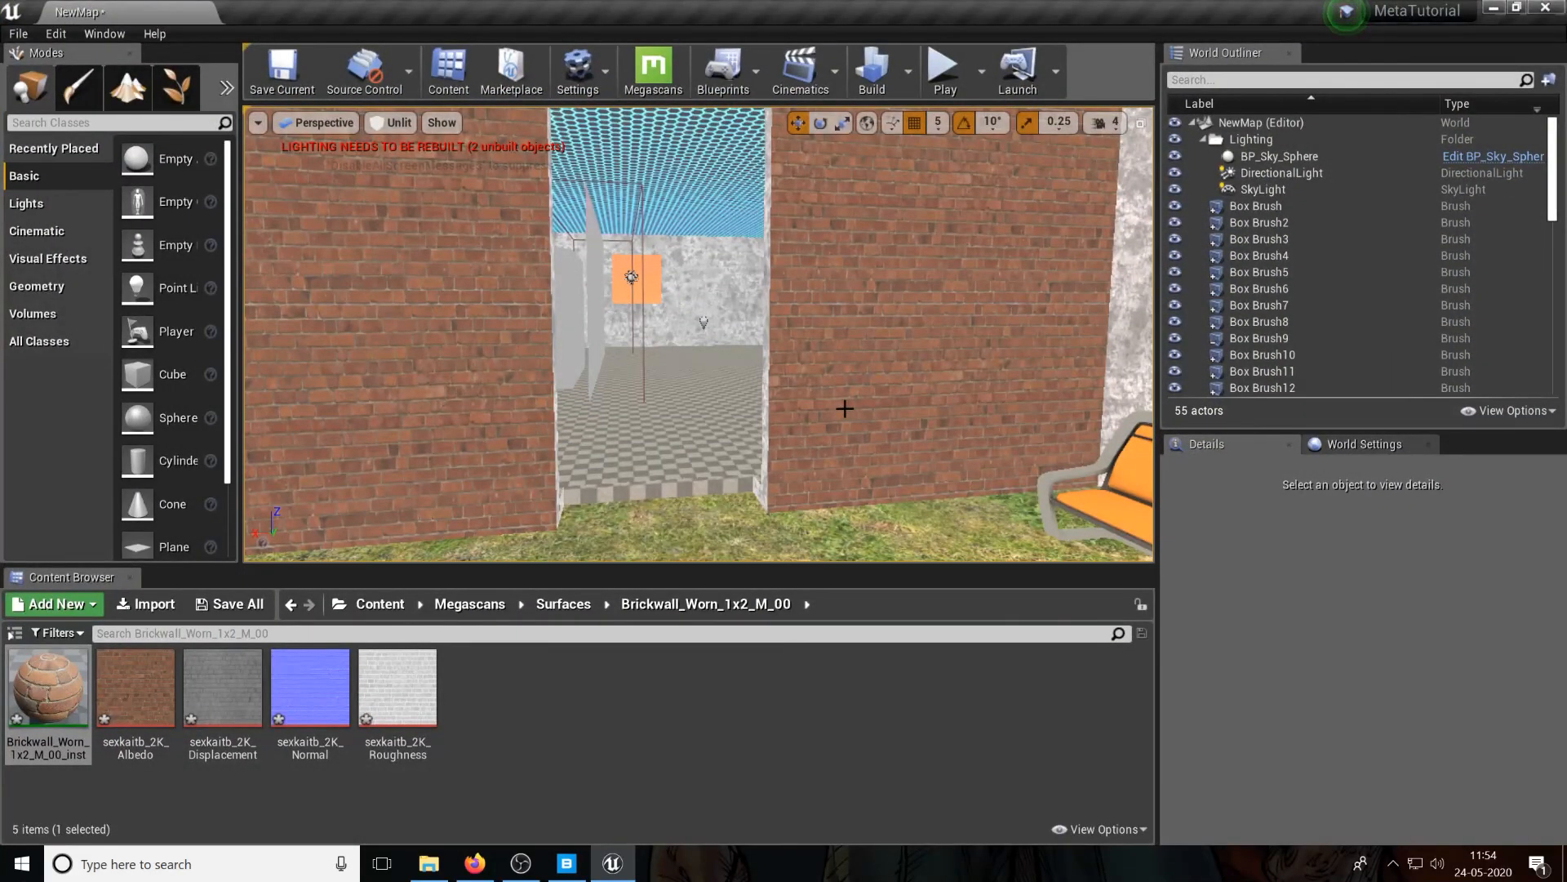